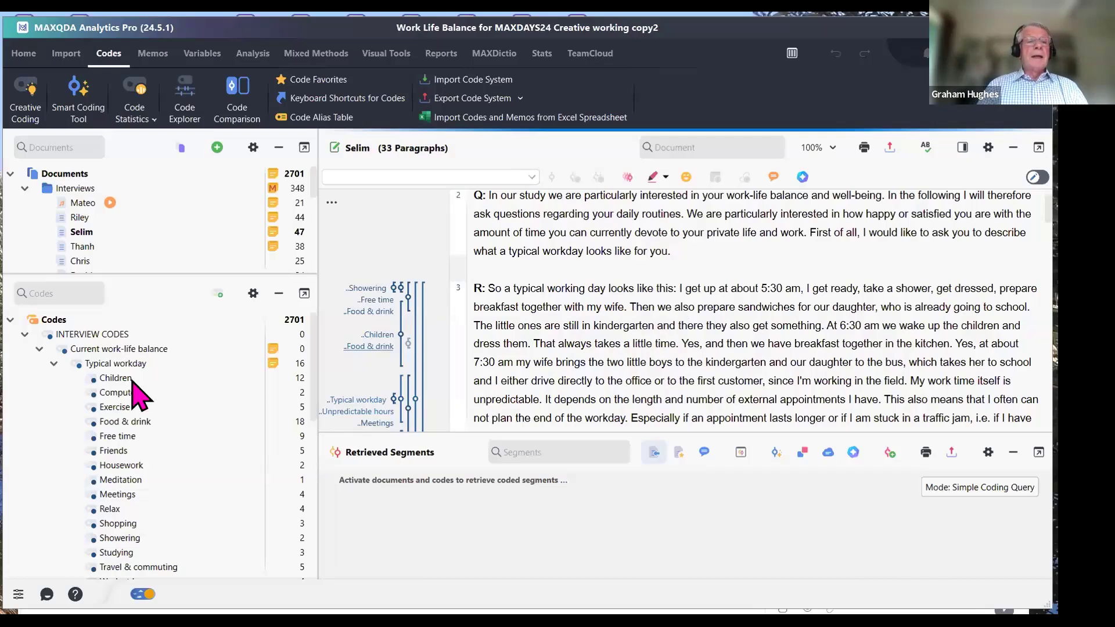
- Activate the Interviews document group and the Typical workday code without its subcodes to retrieve the matching coded segments
mouse_move(95, 369)
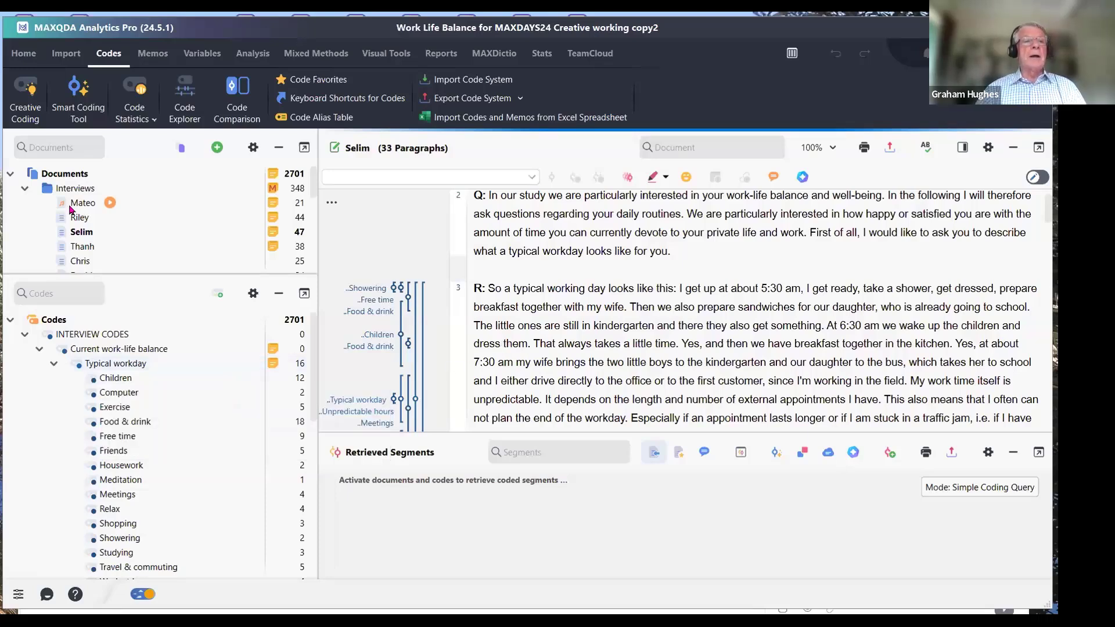
left_click(36, 188)
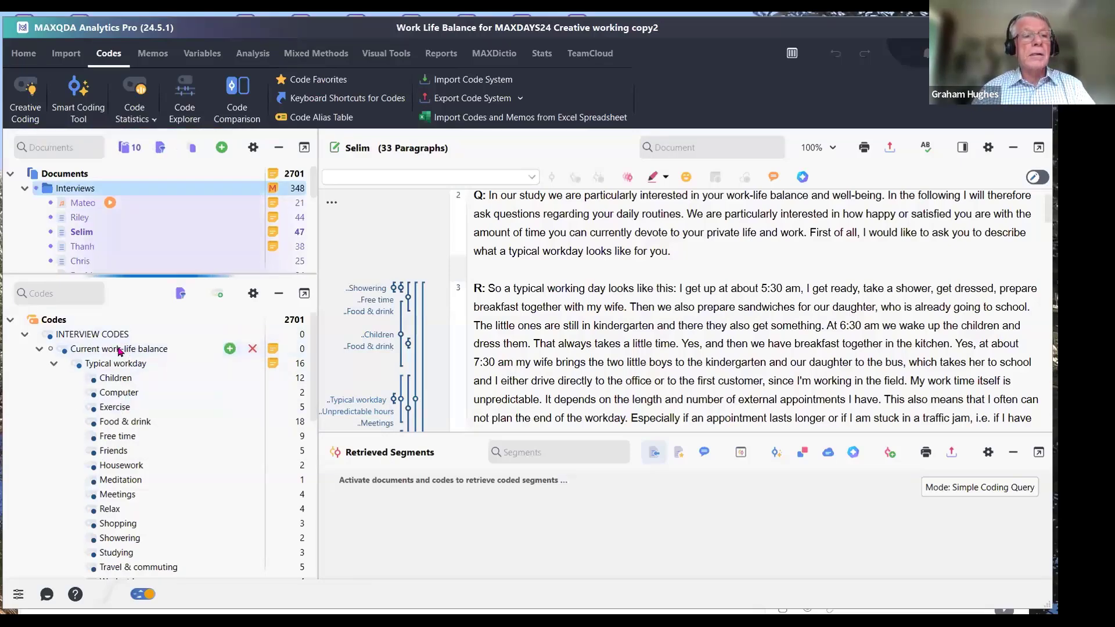
right_click(120, 351)
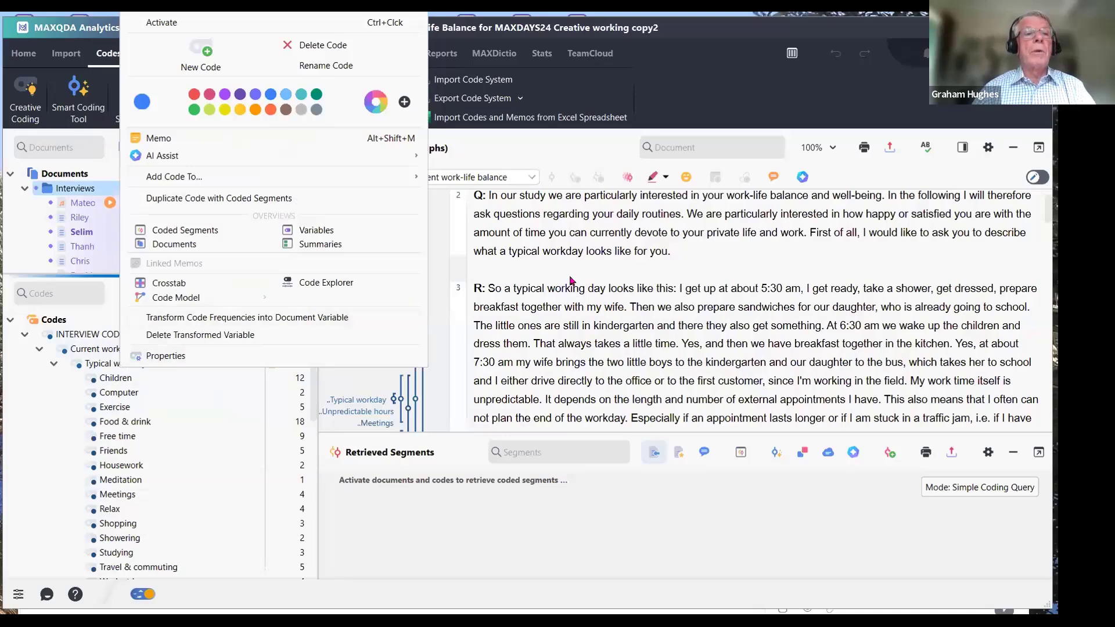
right_click(146, 363)
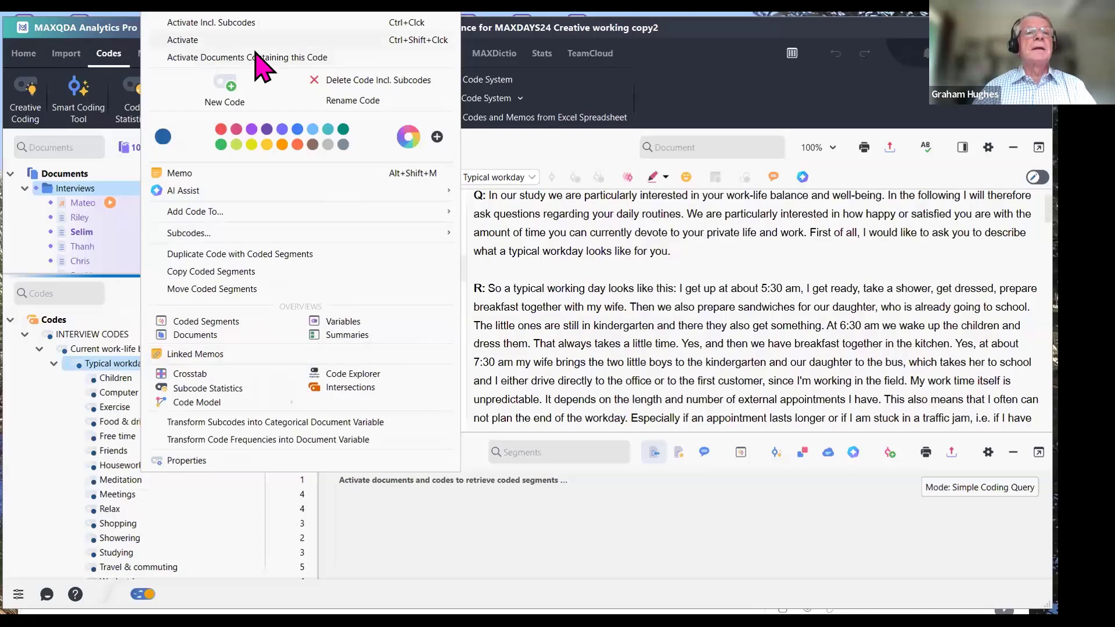
left_click(255, 52)
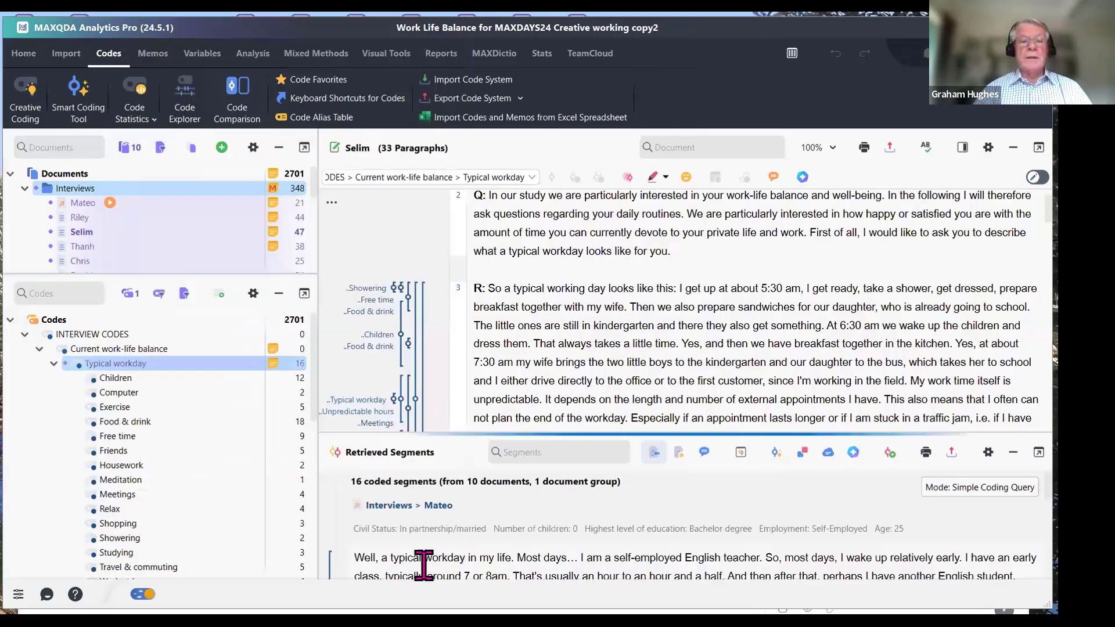
- Examine the first retrieved Typical workday segment in its source interview, and reset the document and code activations
left_click(331, 560)
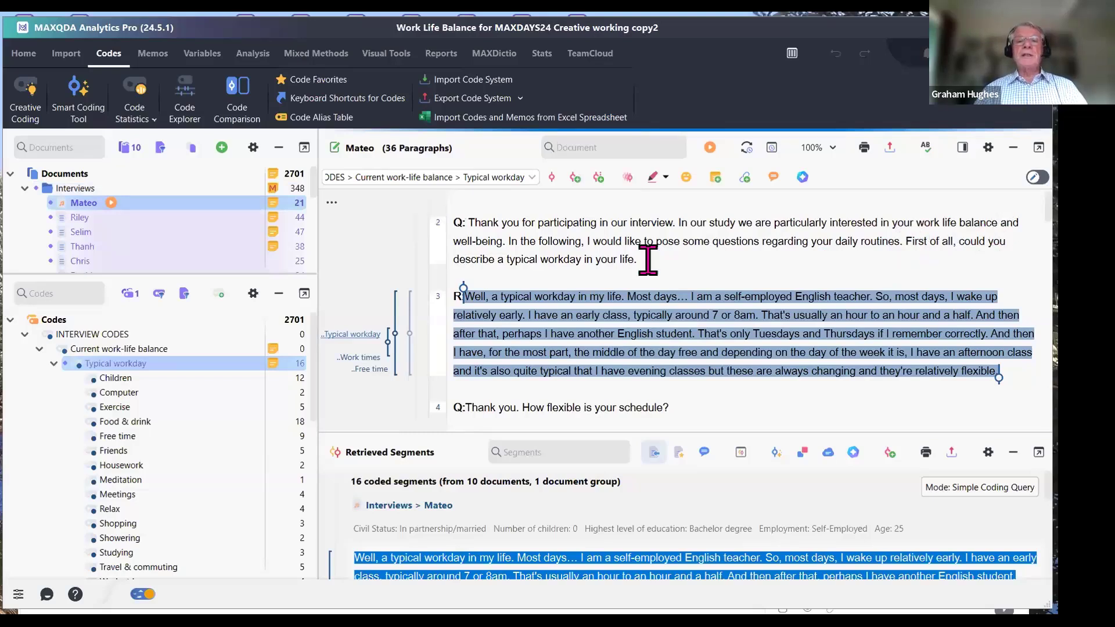
left_click(743, 263)
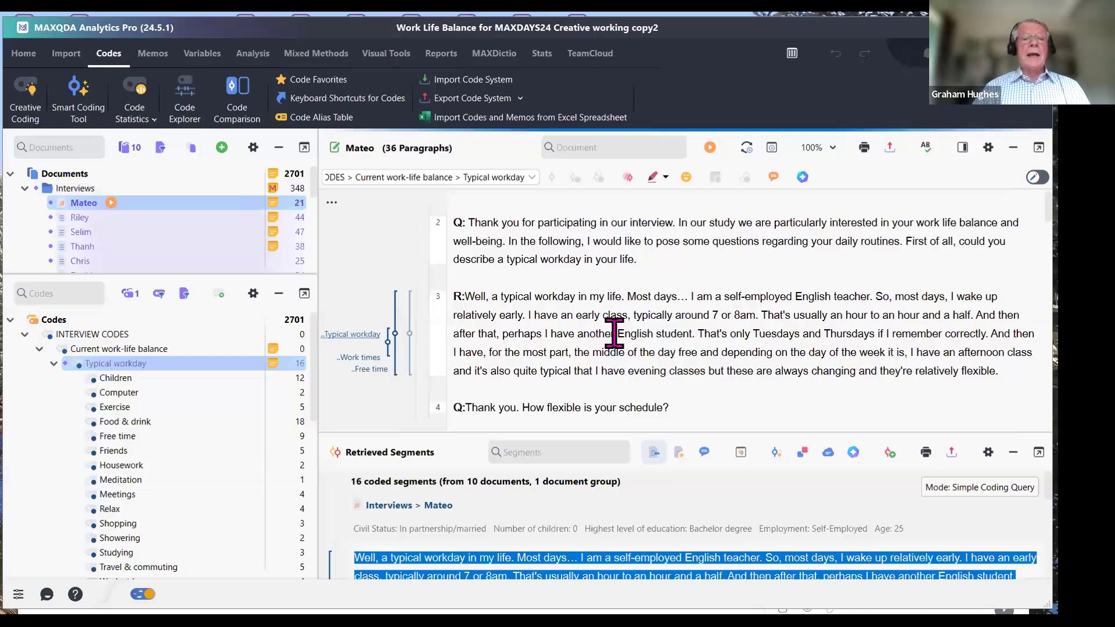
left_click(348, 336)
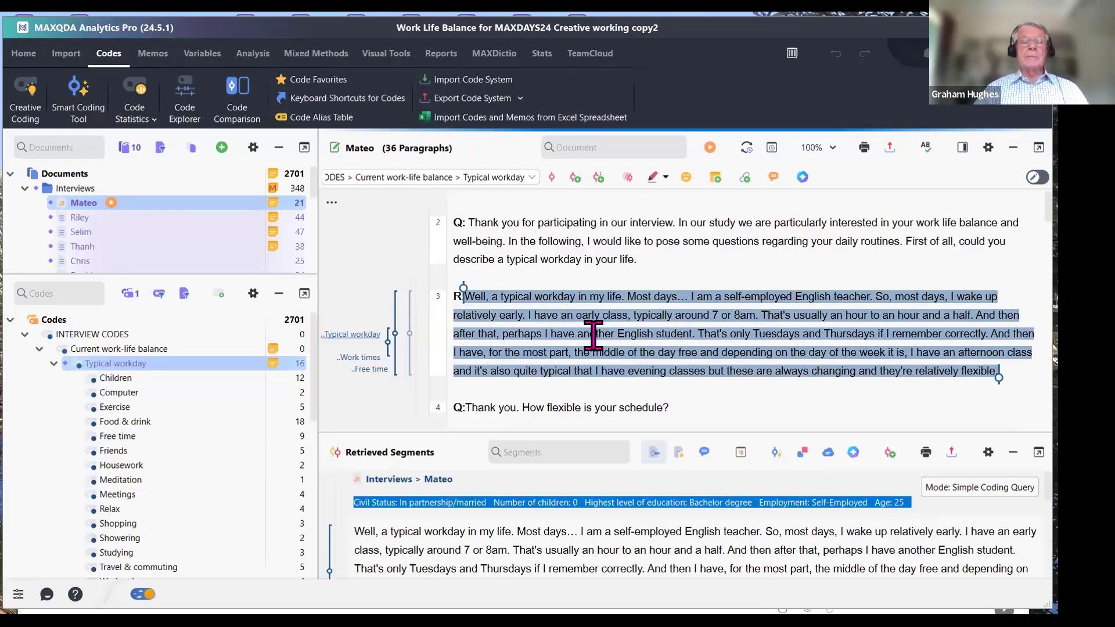
left_click(682, 408)
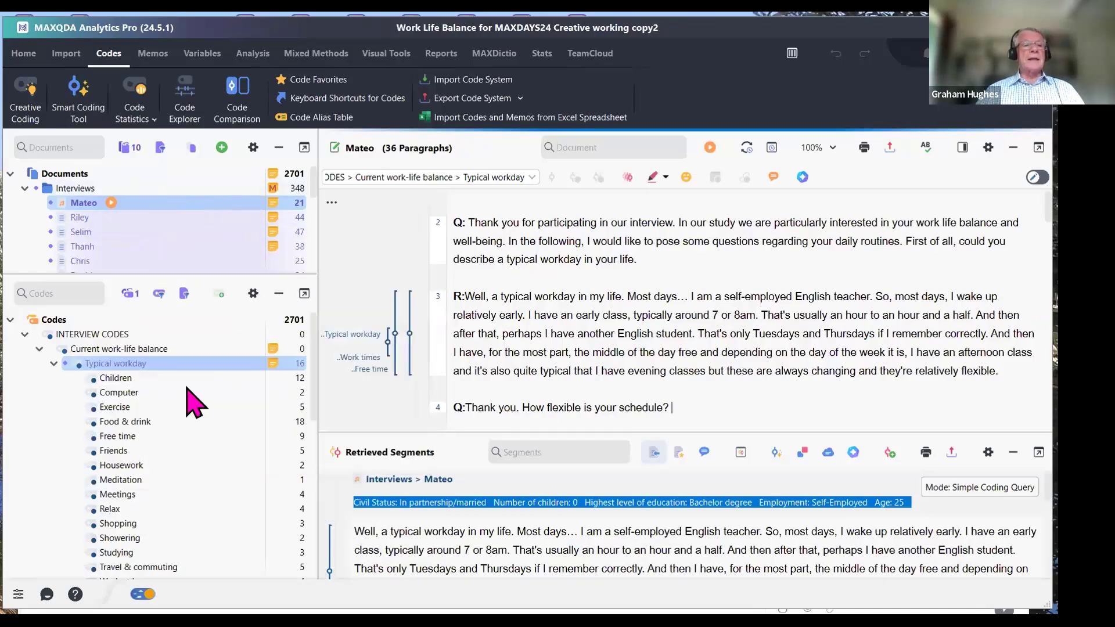
left_click(129, 294)
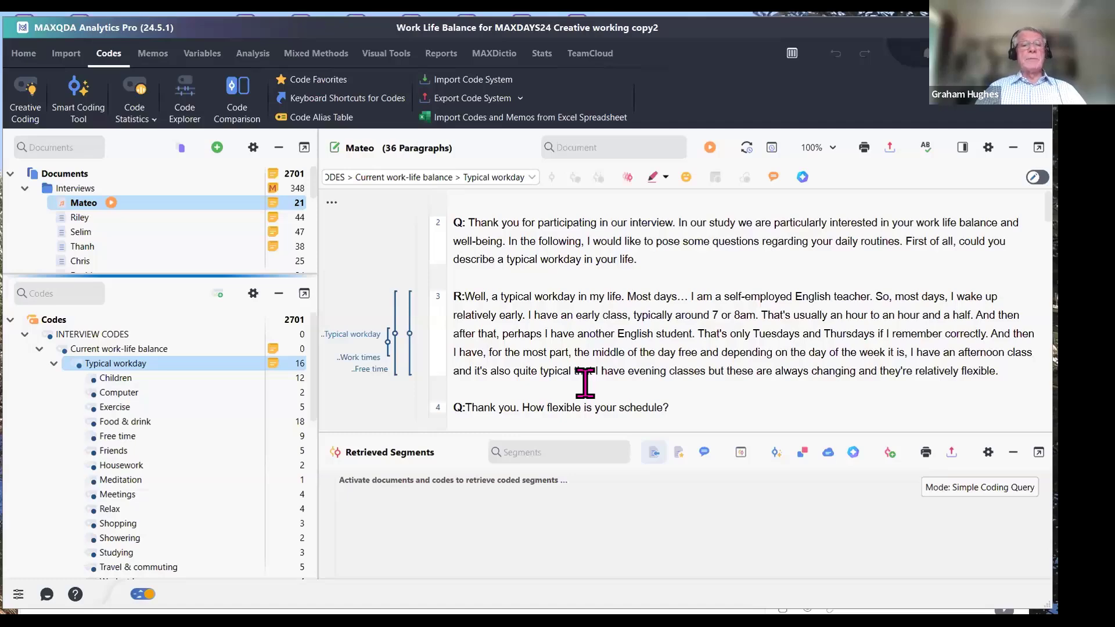
- Highlight the passages coded Work times and Free time in paragraph 3 of the open interview to compare their extent
left_click(350, 360)
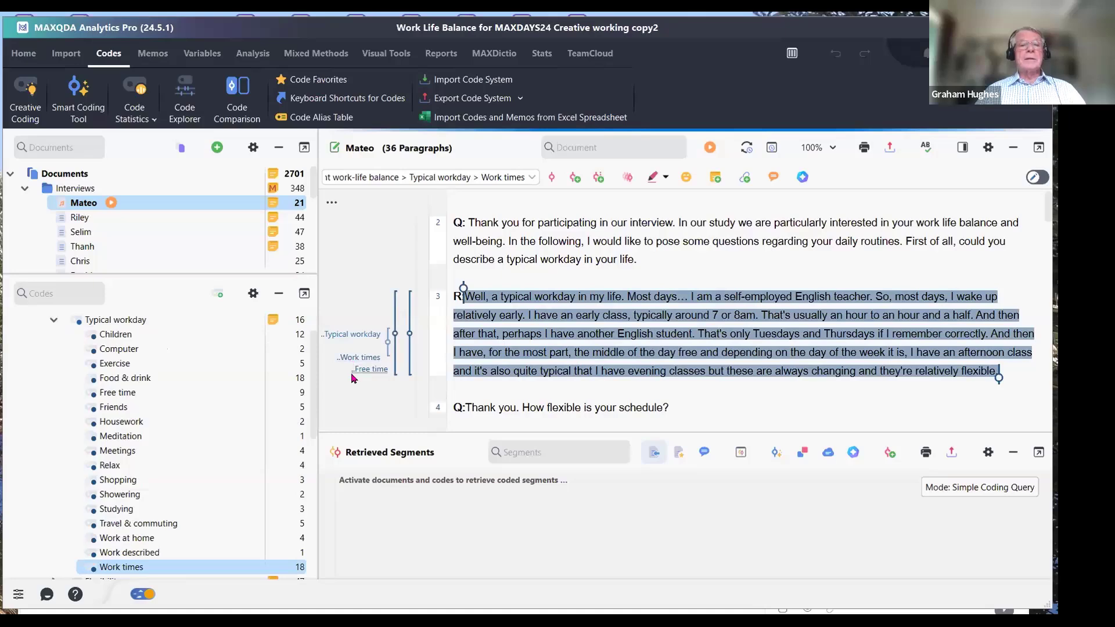
left_click(369, 370)
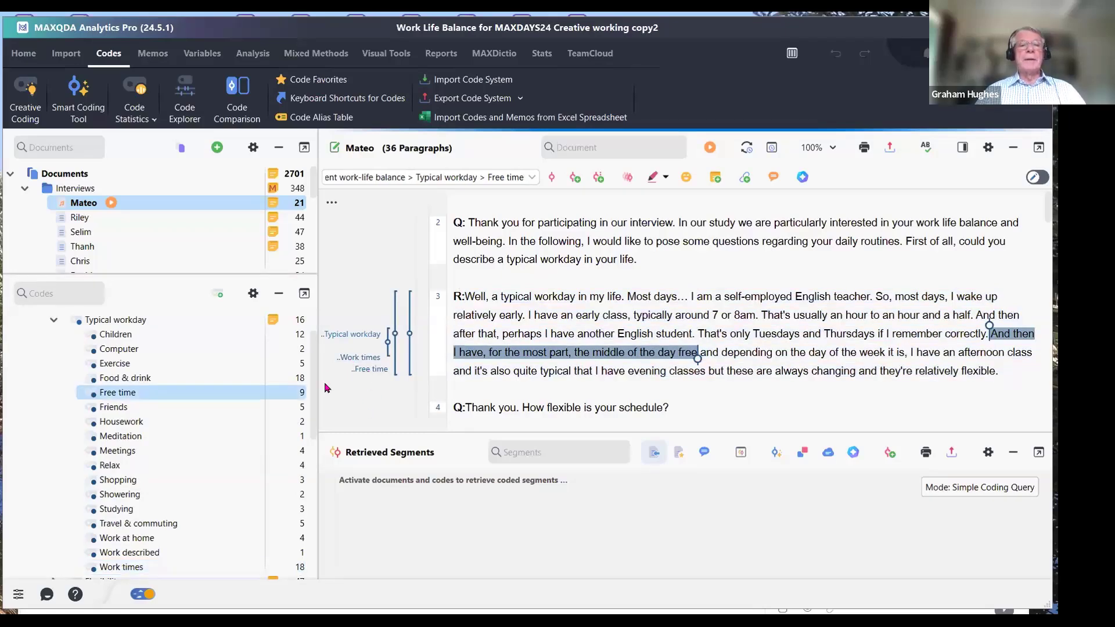
left_click(347, 360)
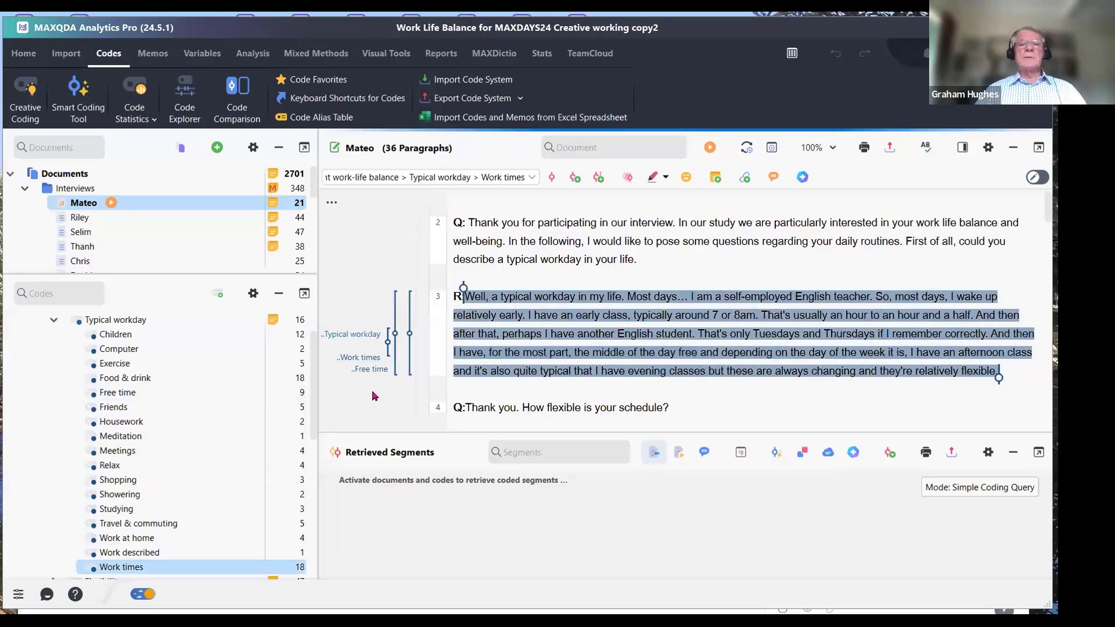
left_click(689, 270)
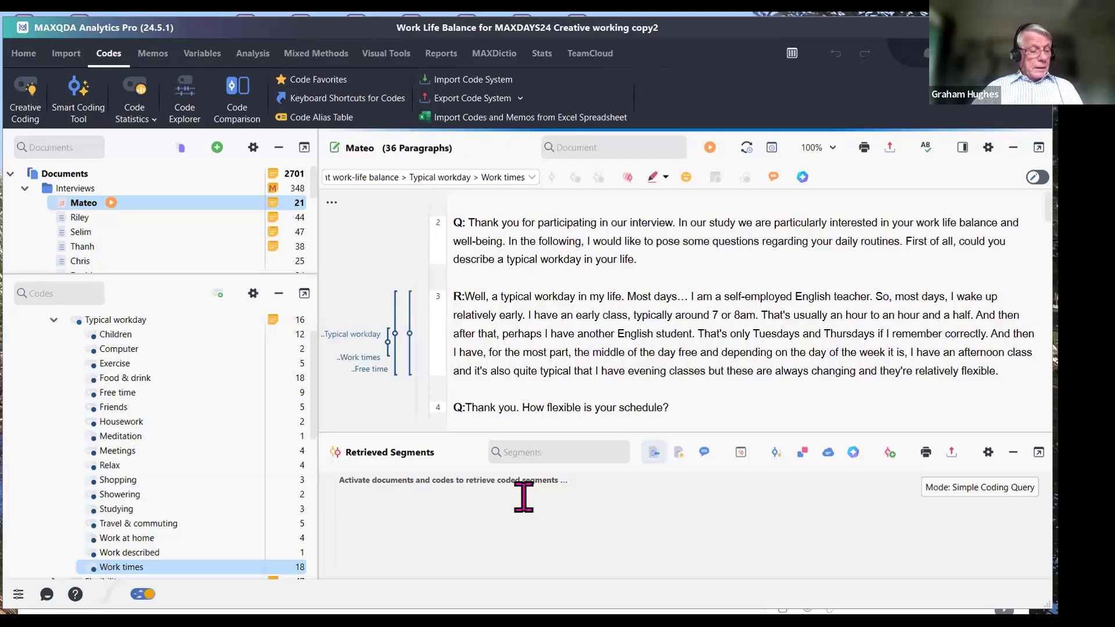
- Start Creative Coding for the project's code system
left_click(33, 93)
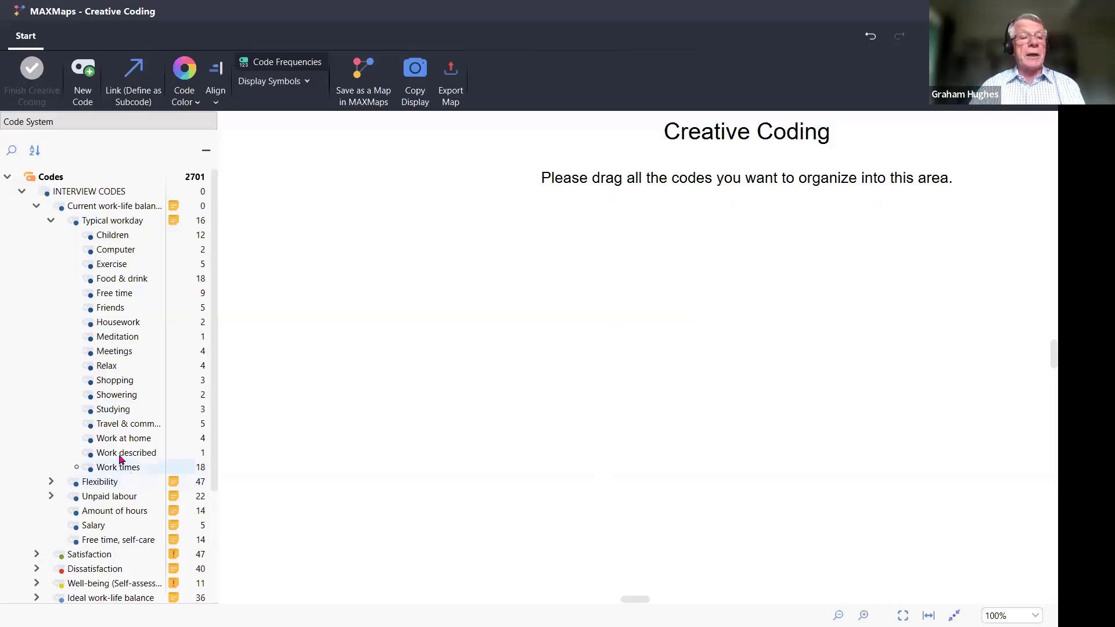
- Add the Work described, Relax and Free time codes individually to the Creative Coding map
left_click_drag(127, 454, 558, 448)
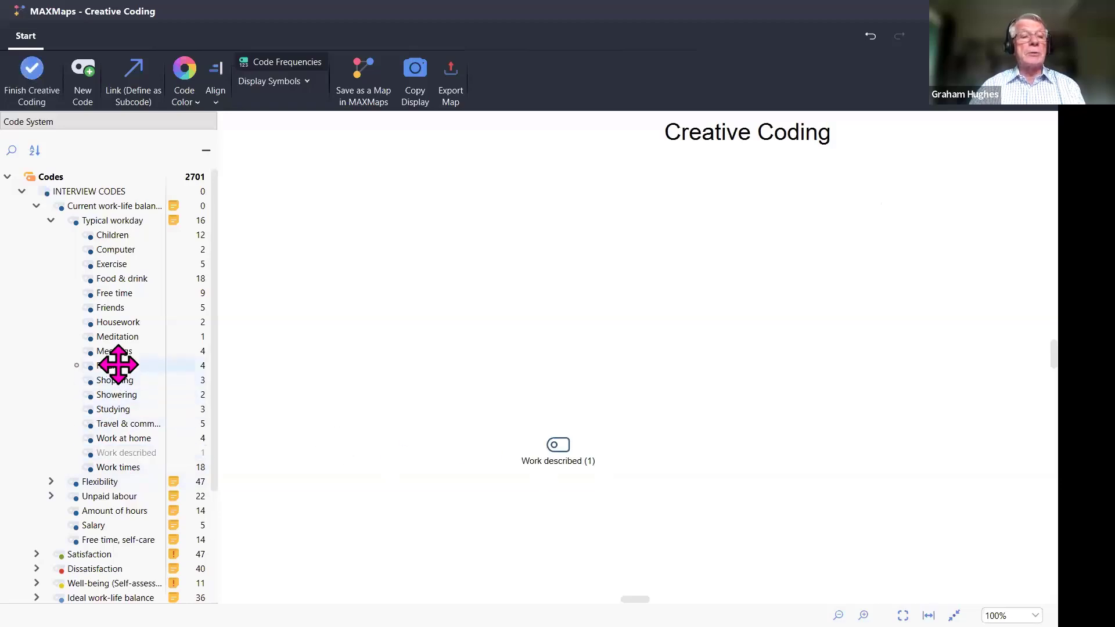
left_click_drag(111, 366, 668, 383)
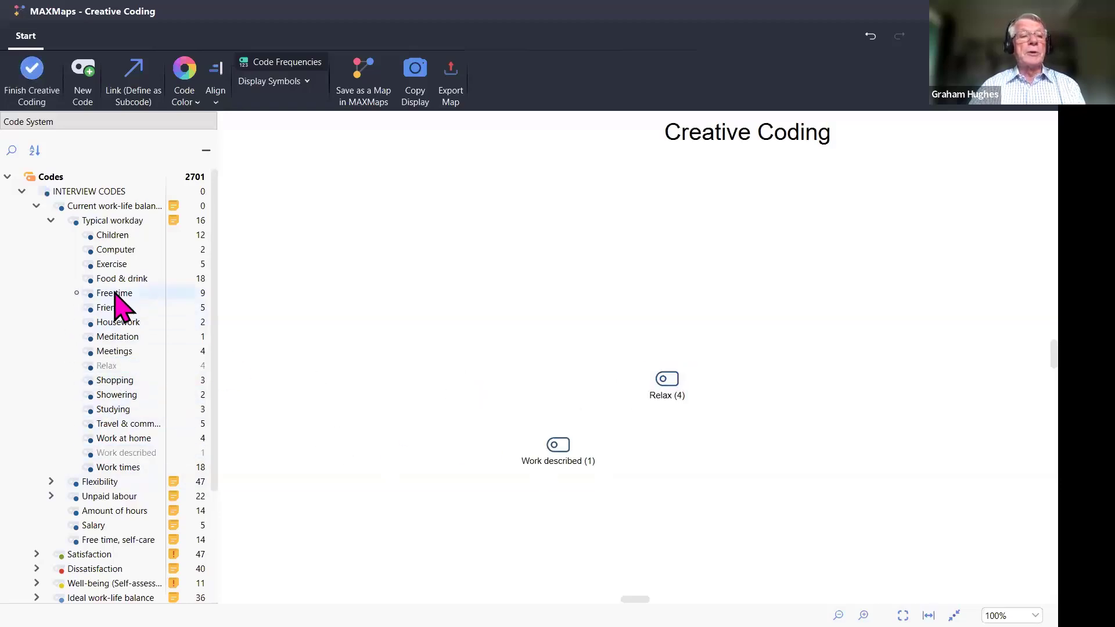
left_click_drag(119, 294, 510, 308)
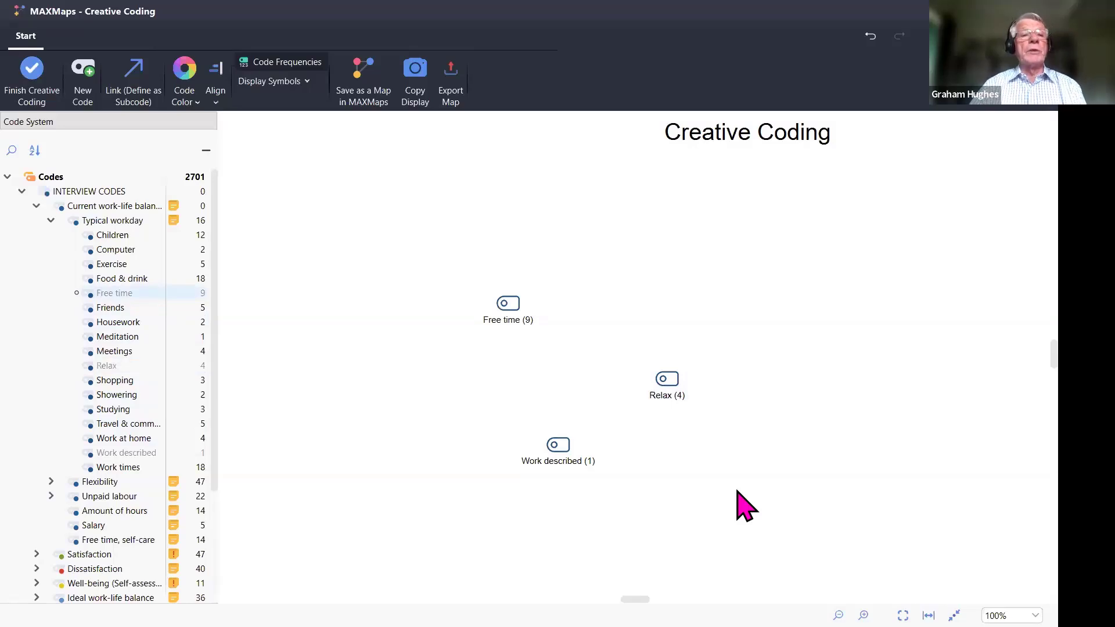
- Remove the Free time, Relax and Work described codes from the map
left_click(511, 304)
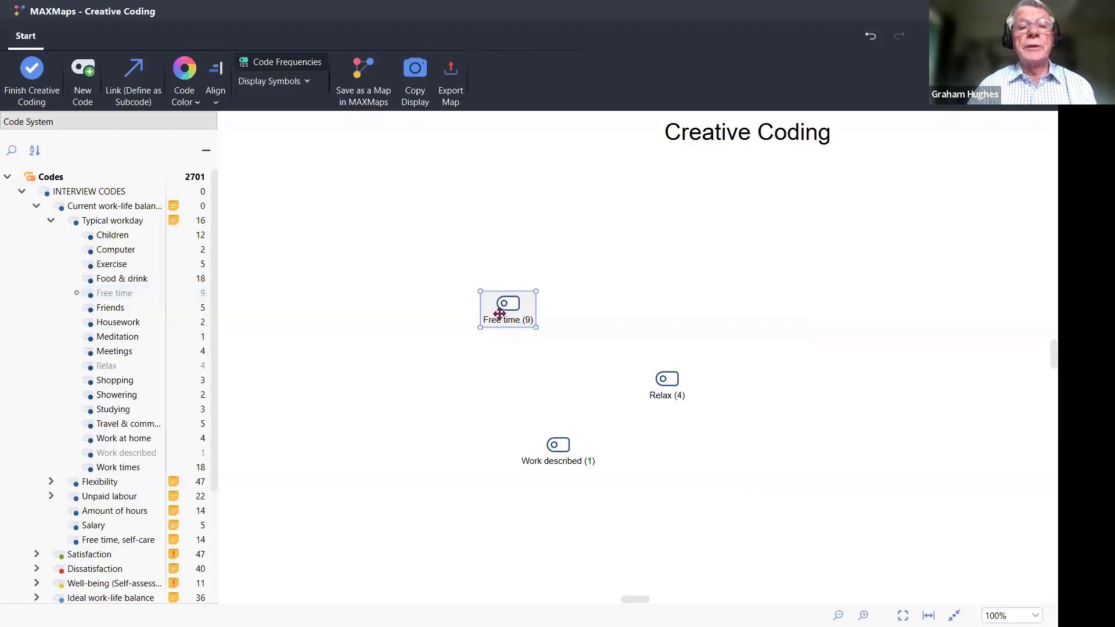
right_click(499, 314)
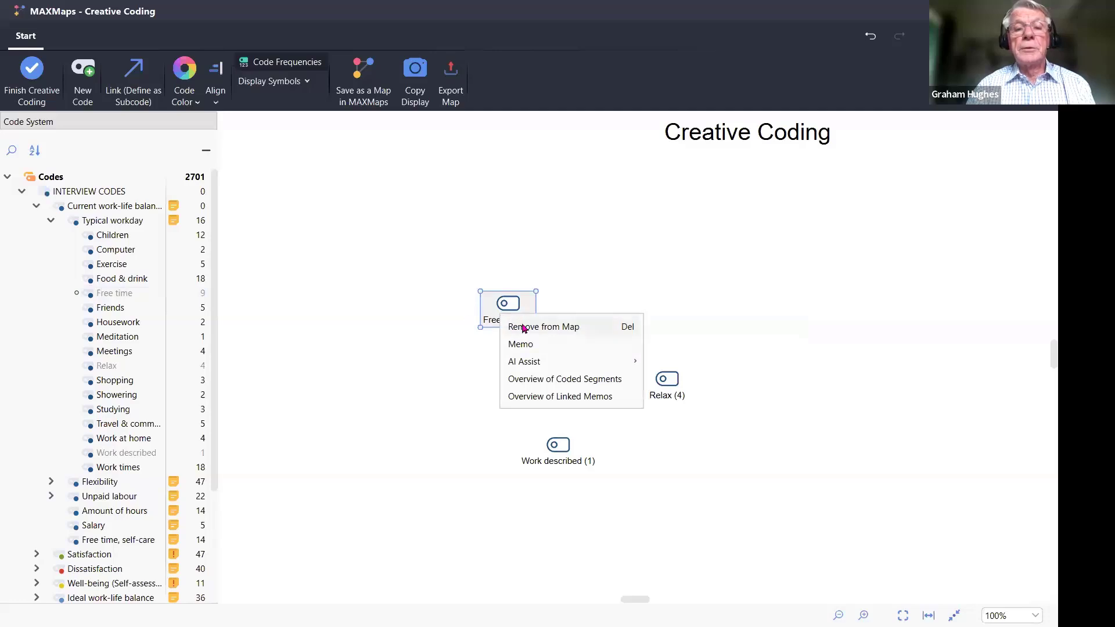
left_click(524, 329)
right_click(674, 384)
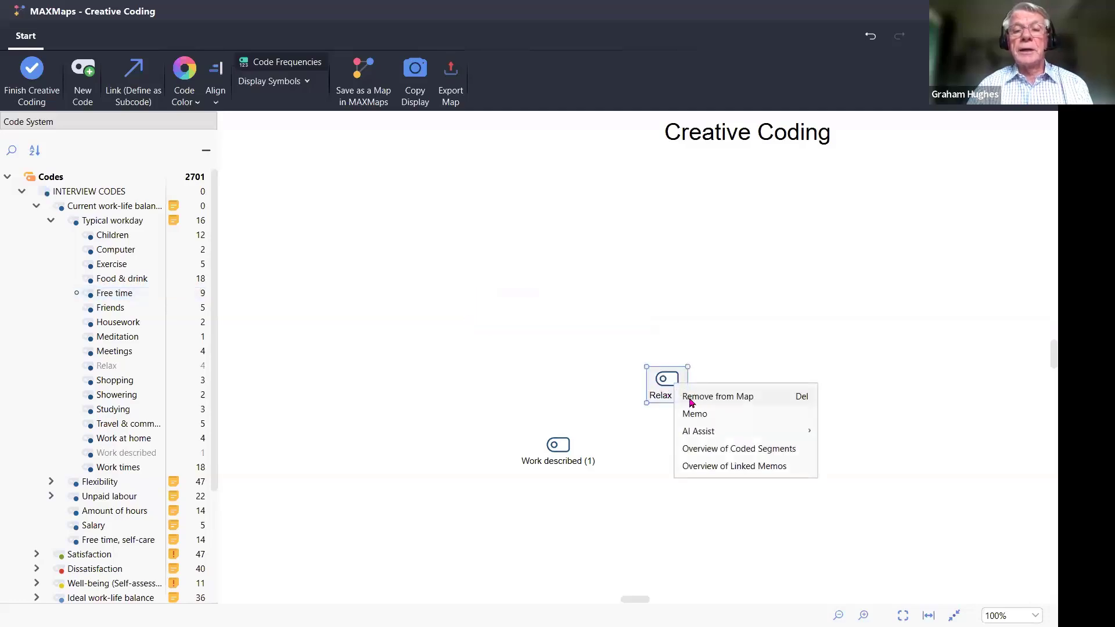
left_click(707, 397)
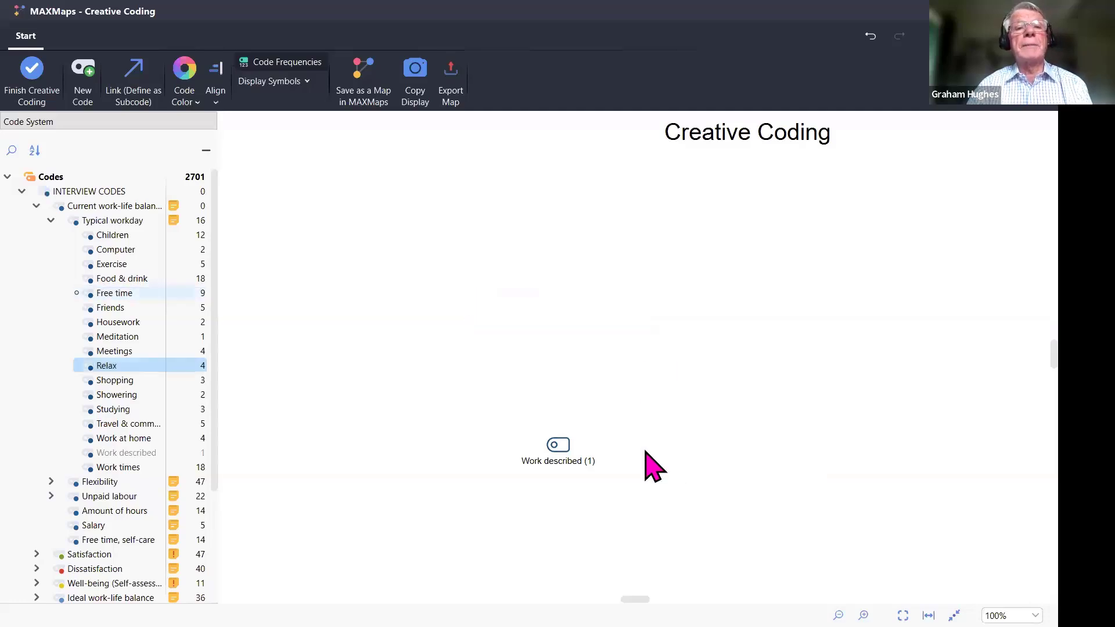
left_click(559, 448)
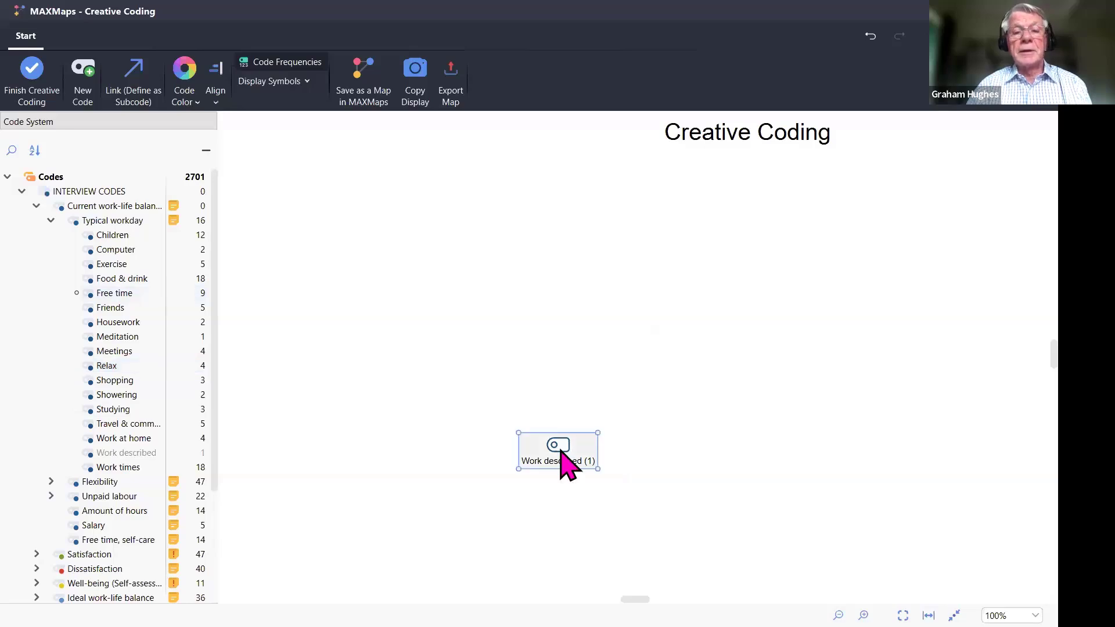
right_click(562, 452)
left_click(601, 465)
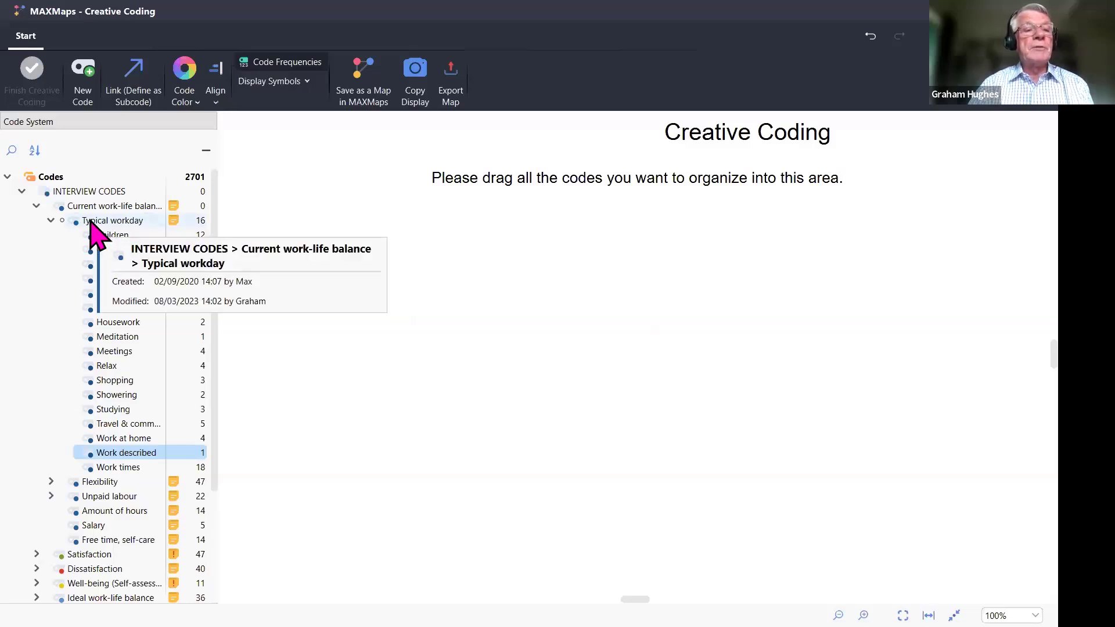
- Add the Typical workday code with all its subcodes to the map and place the parent code above them near the title
left_click_drag(92, 223, 626, 265)
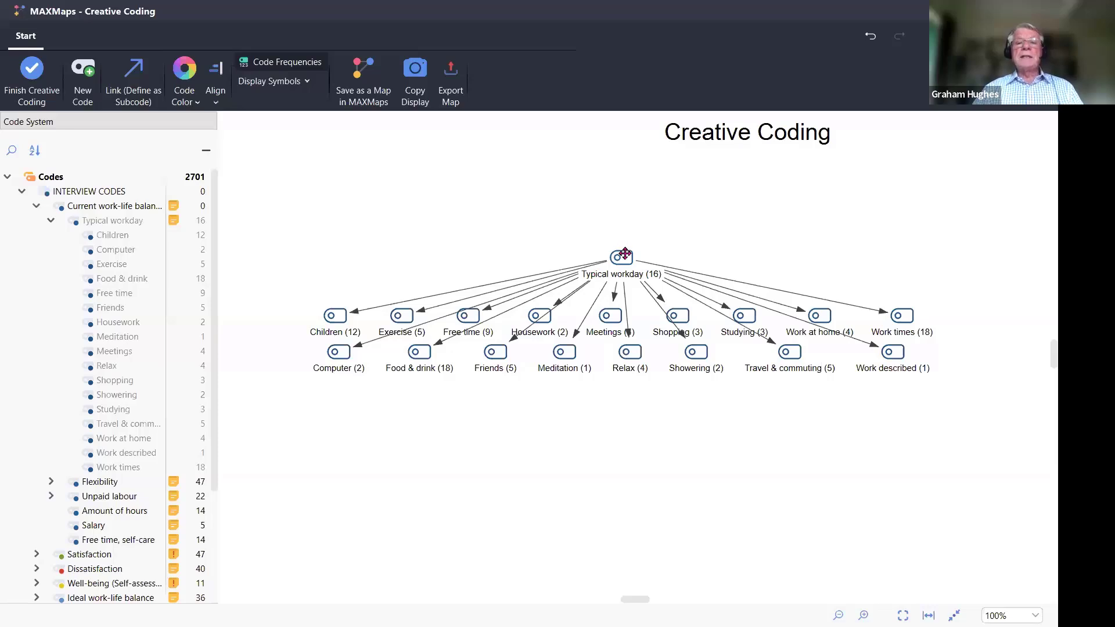
left_click_drag(625, 258, 613, 178)
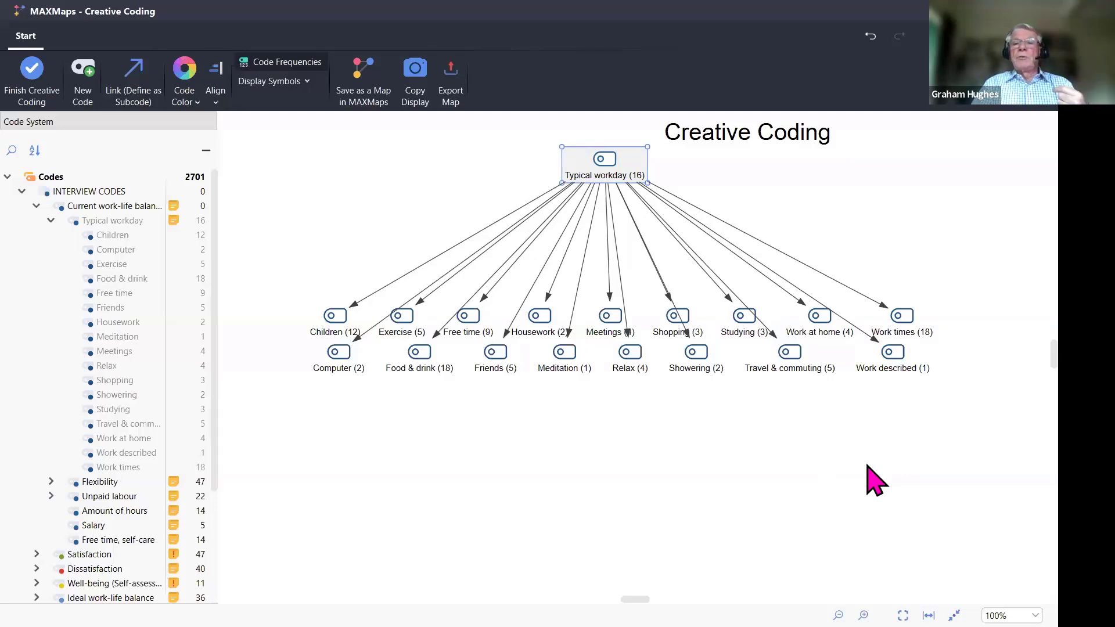
- Group the Work times, Travel & commuting, Children and Meetings codes together in the lower-right area of the map
left_click_drag(900, 316, 894, 464)
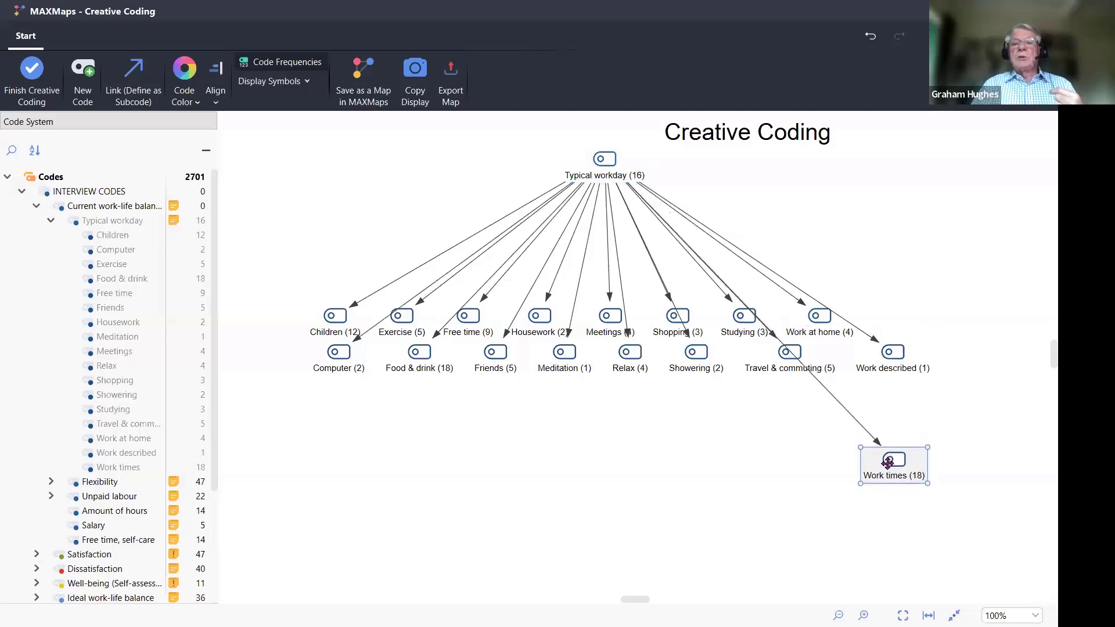
left_click_drag(787, 354, 906, 533)
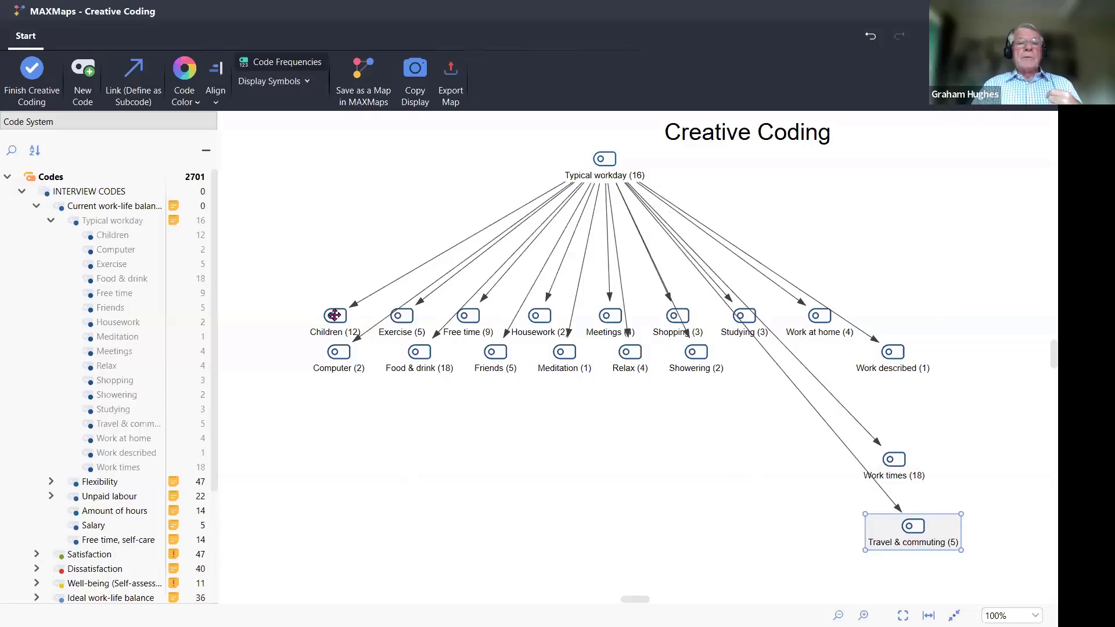
left_click_drag(335, 319, 968, 444)
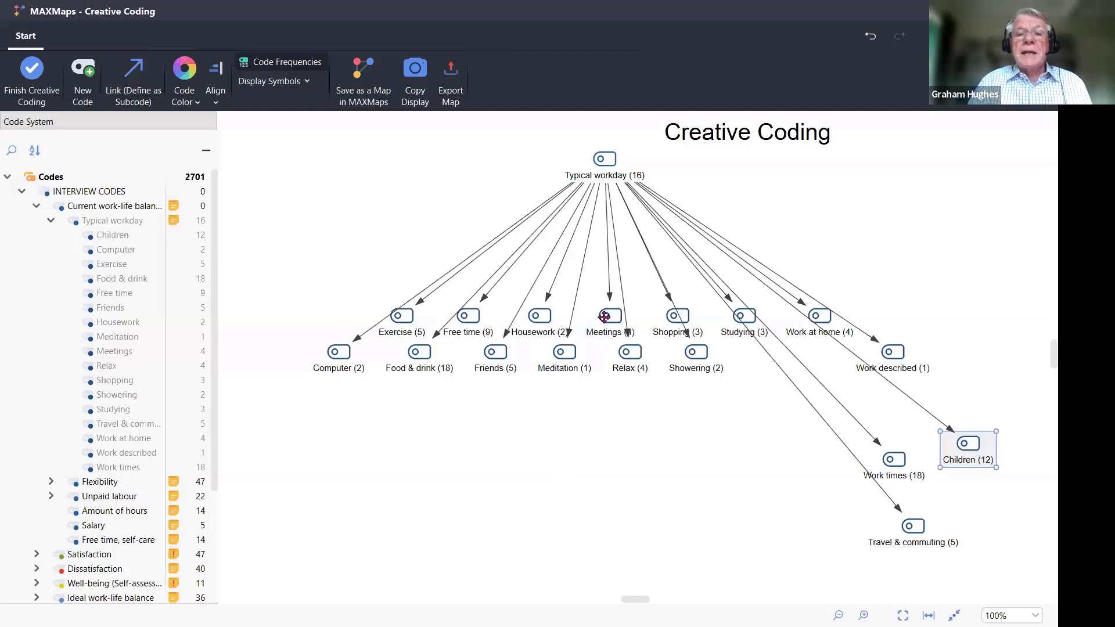
left_click_drag(605, 316, 854, 512)
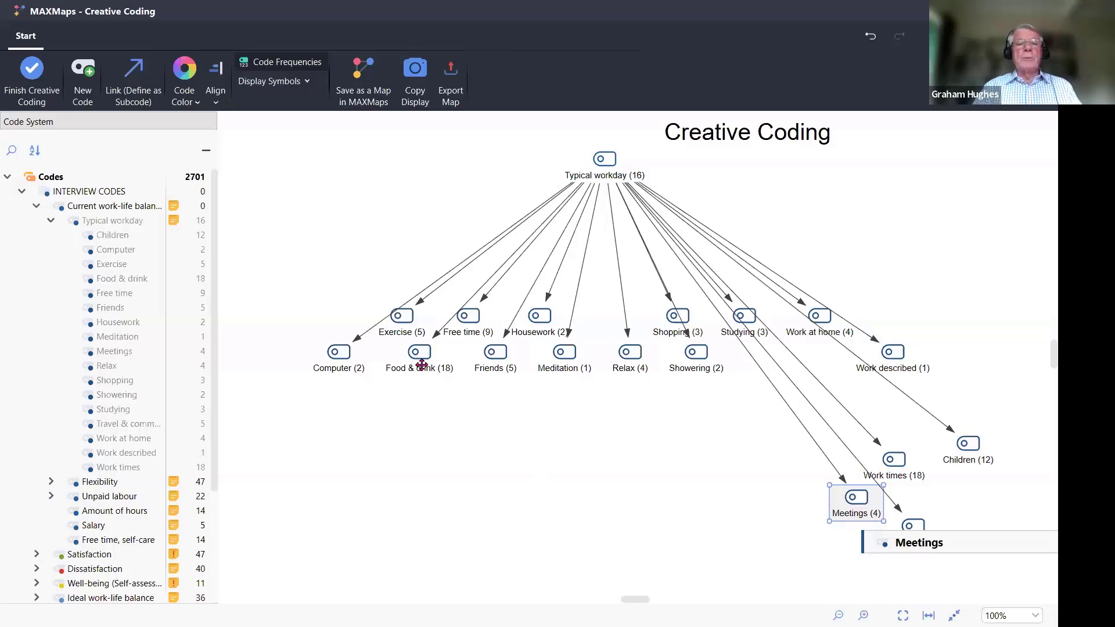
- Group the Food & drink, Meditation, Exercise, Relax and Showering codes together in the lower-left area of the map
left_click_drag(418, 358, 243, 506)
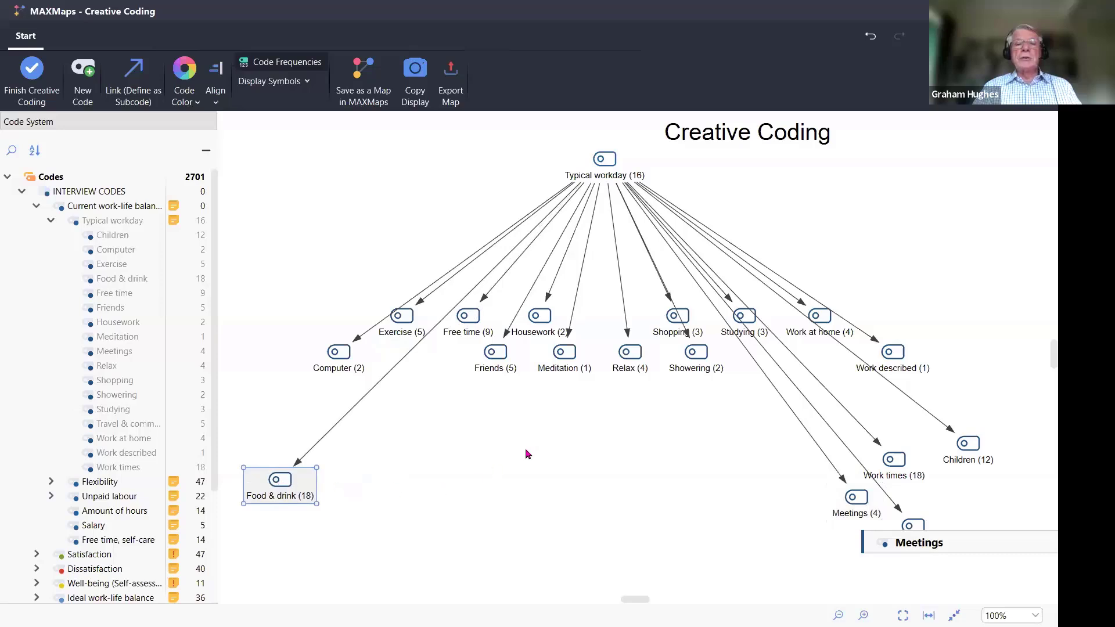
left_click_drag(564, 356, 343, 486)
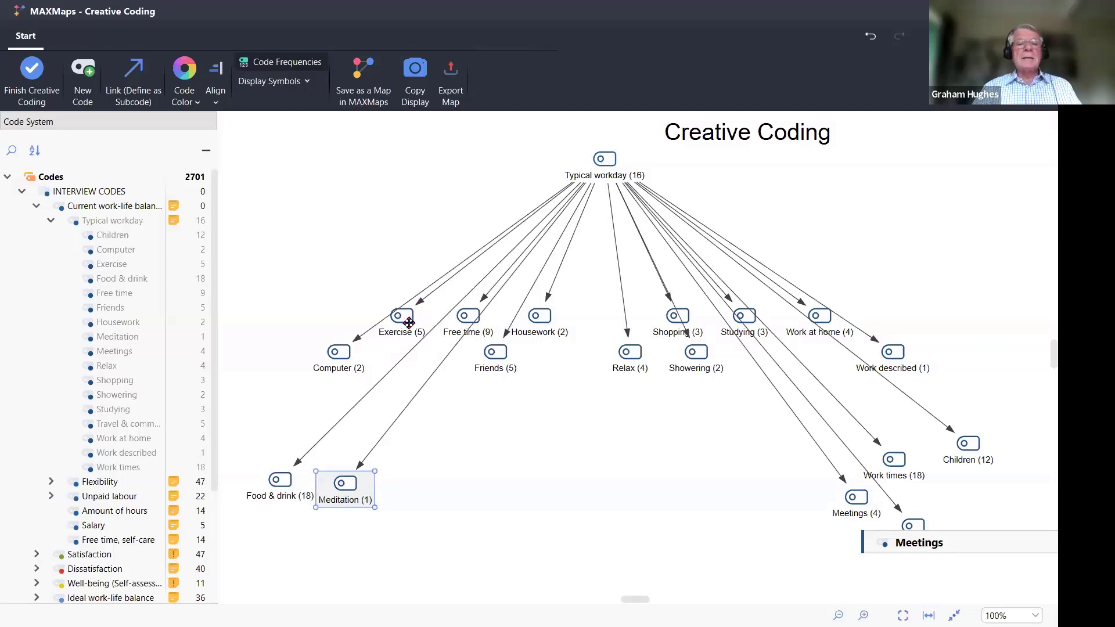
left_click_drag(403, 322, 274, 419)
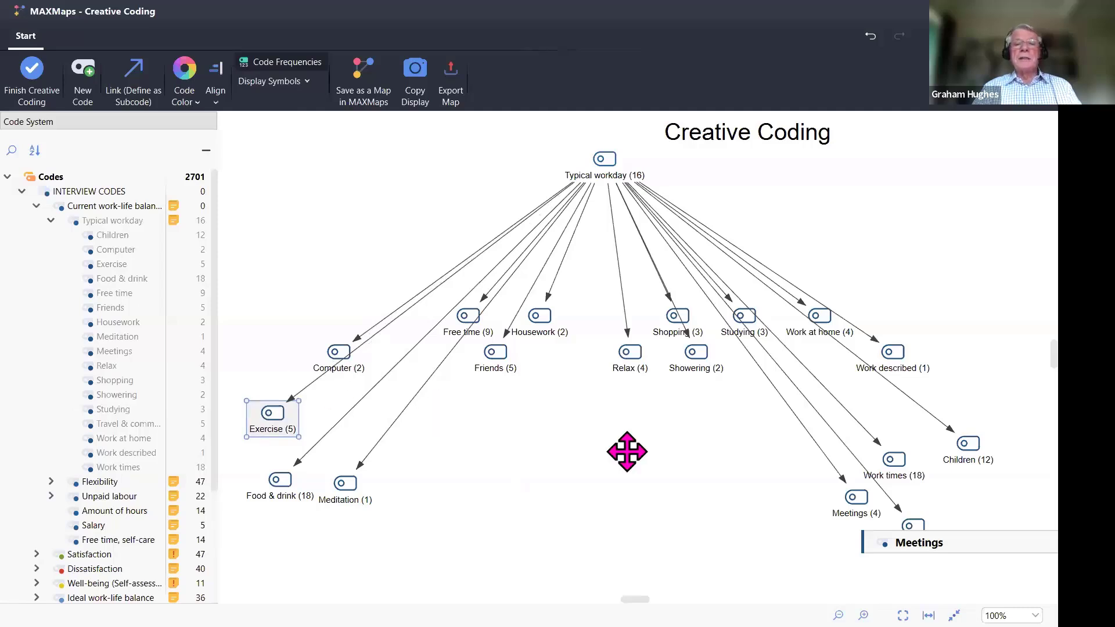
left_click(628, 352)
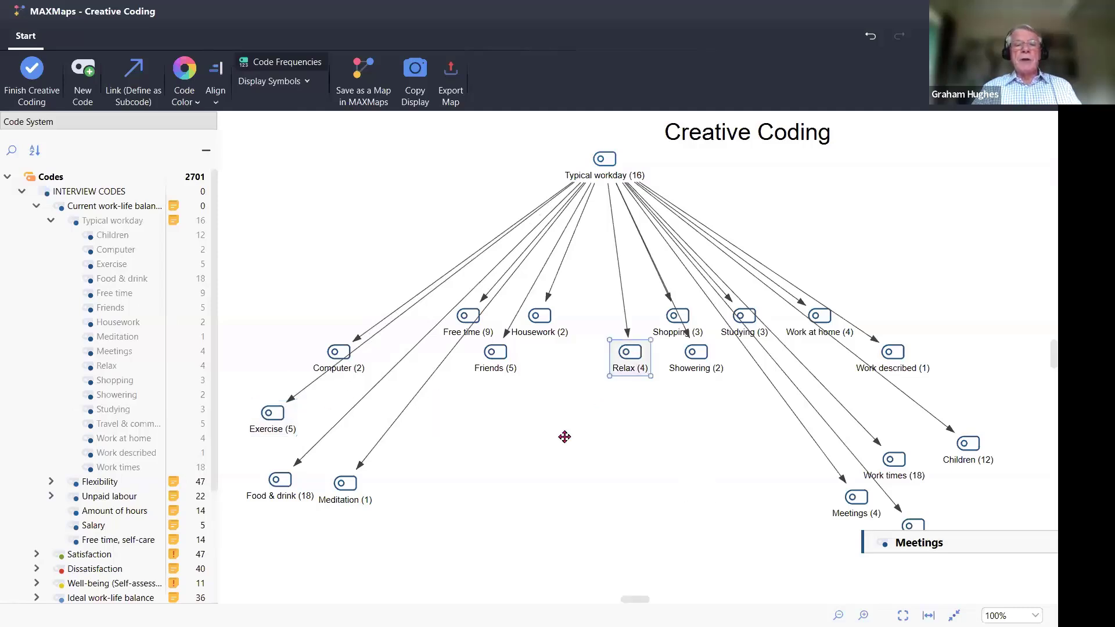
left_click_drag(565, 437, 395, 464)
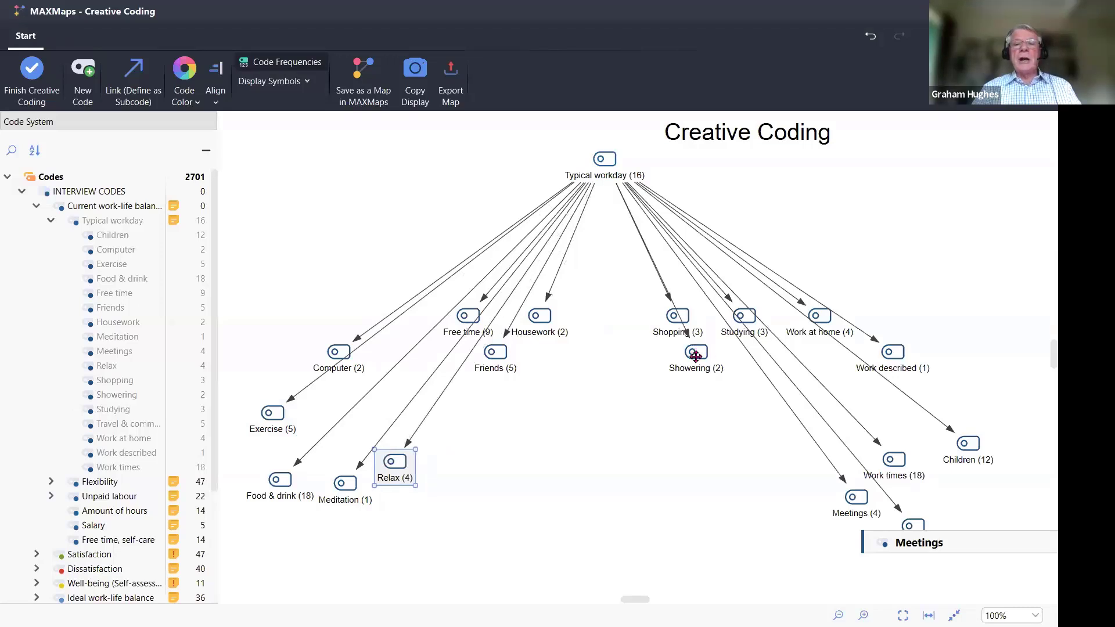
left_click_drag(695, 355, 351, 419)
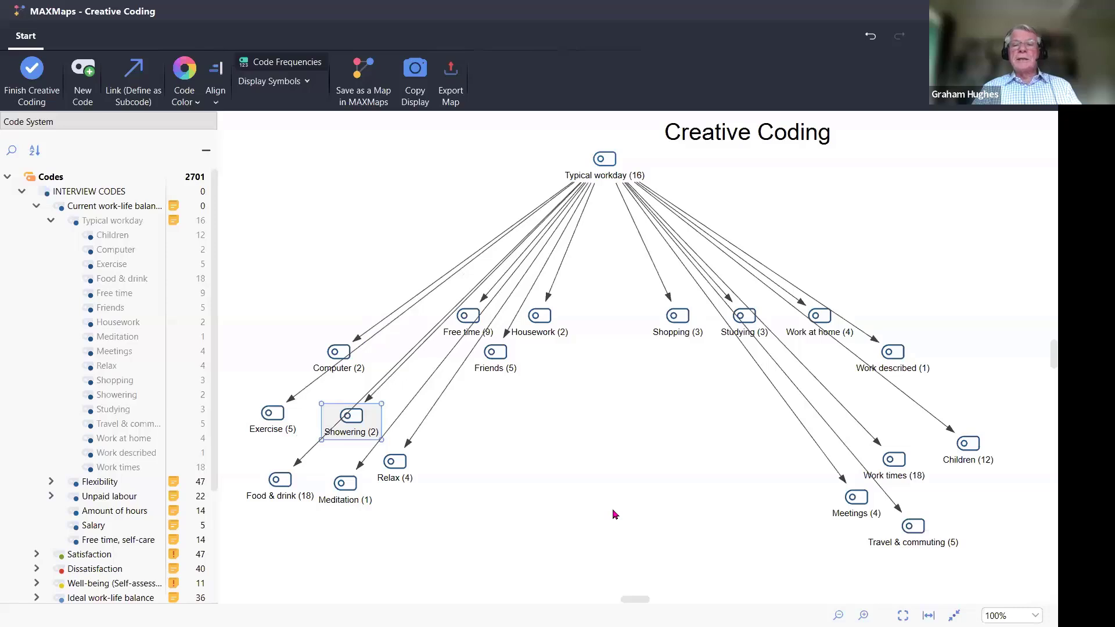
- Group the Shopping, Studying and Housework codes in the lower centre of the map and shift Work times and Travel & commuting slightly
left_click(746, 316)
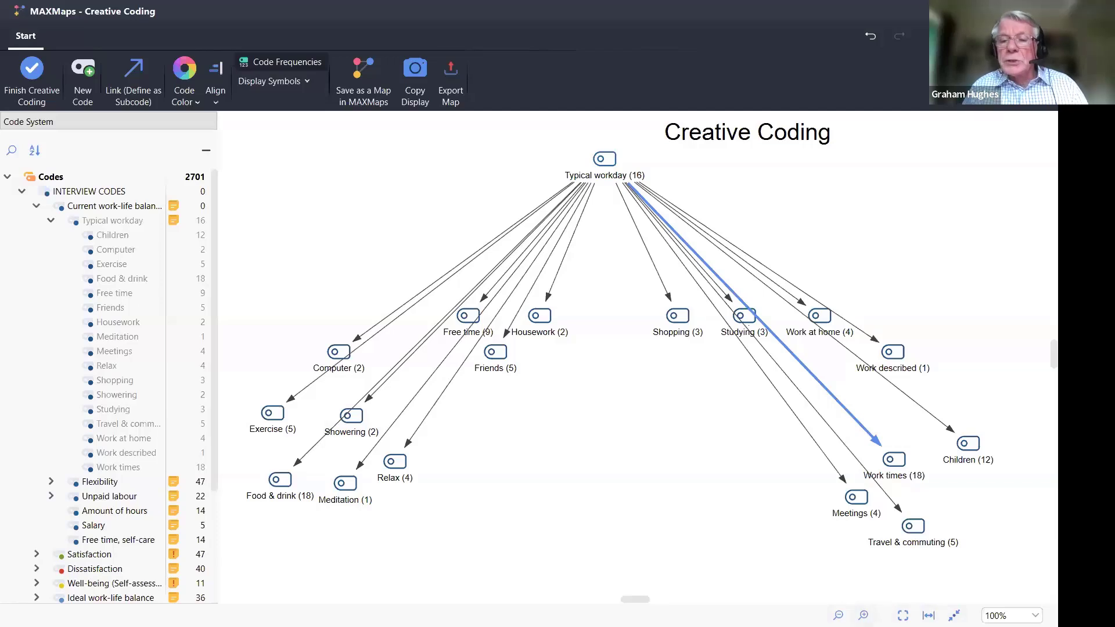
left_click(864, 616)
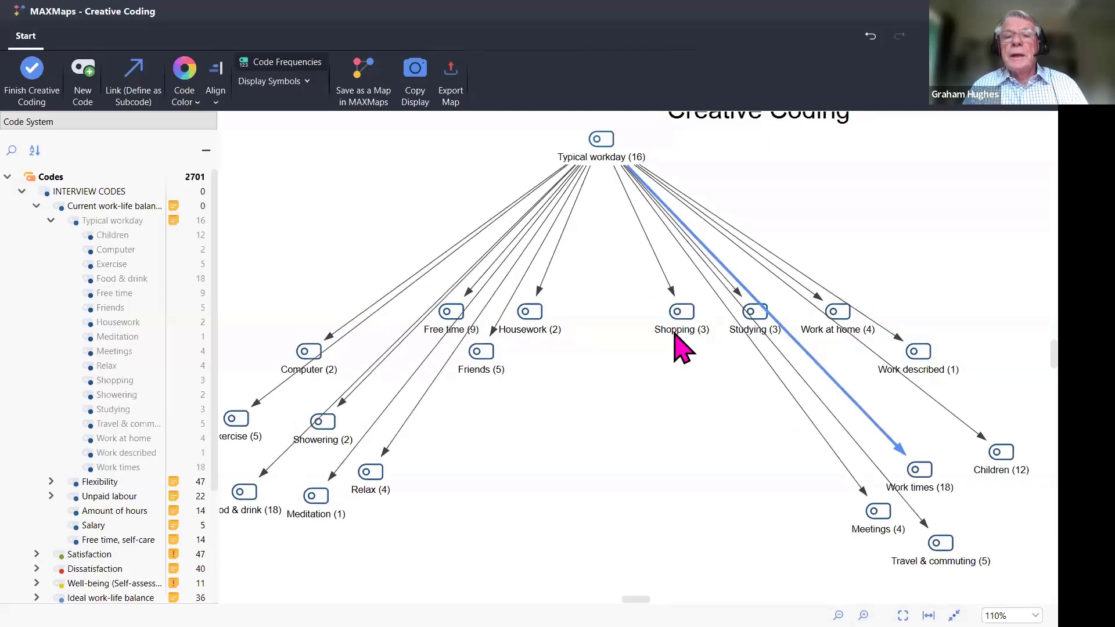
left_click_drag(674, 331, 636, 471)
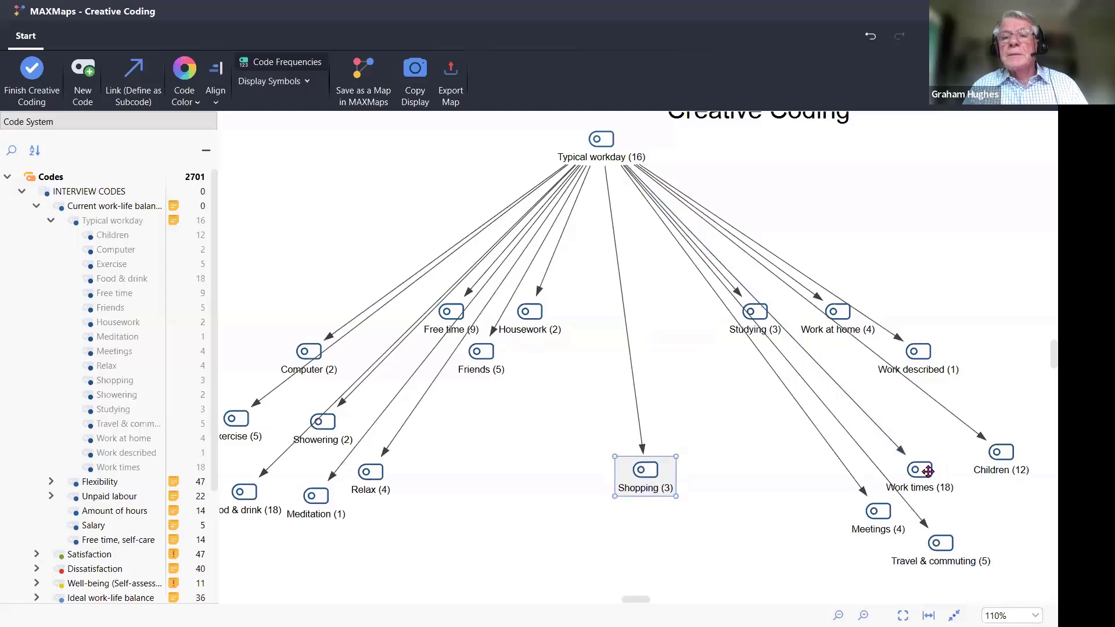
left_click_drag(940, 471, 968, 462)
left_click_drag(944, 543, 919, 567)
left_click_drag(755, 315, 681, 439)
left_click_drag(927, 562, 956, 538)
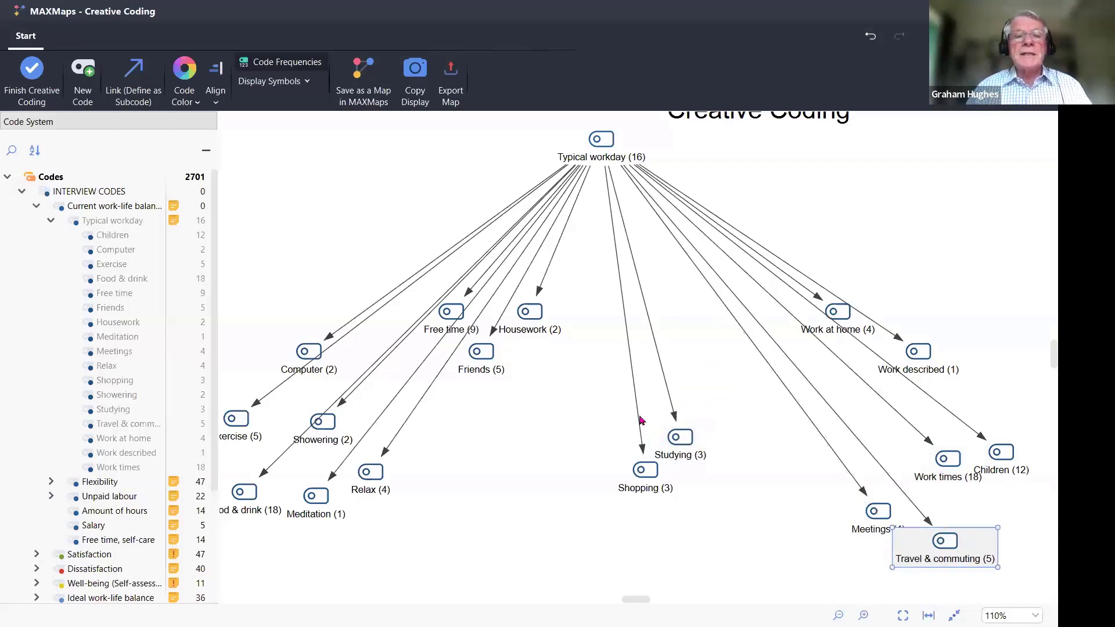
left_click(529, 317)
left_click_drag(541, 325, 615, 439)
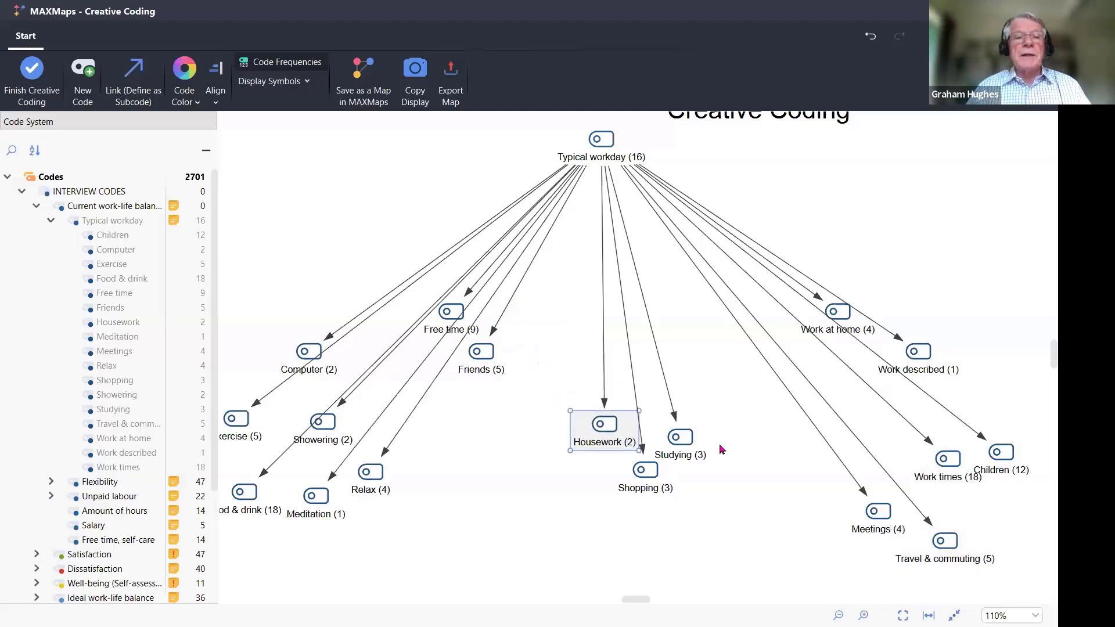
- Move the Friends code beside Relax and Meditation, and place Free time between Relax and Housework
left_click_drag(453, 429, 376, 580)
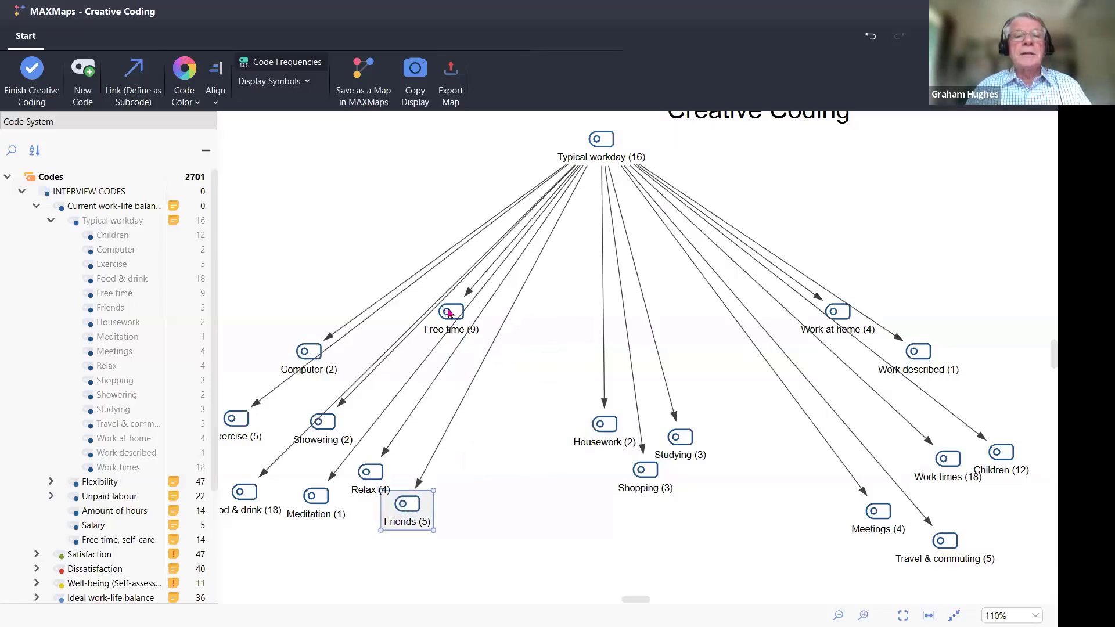
left_click_drag(452, 315, 482, 447)
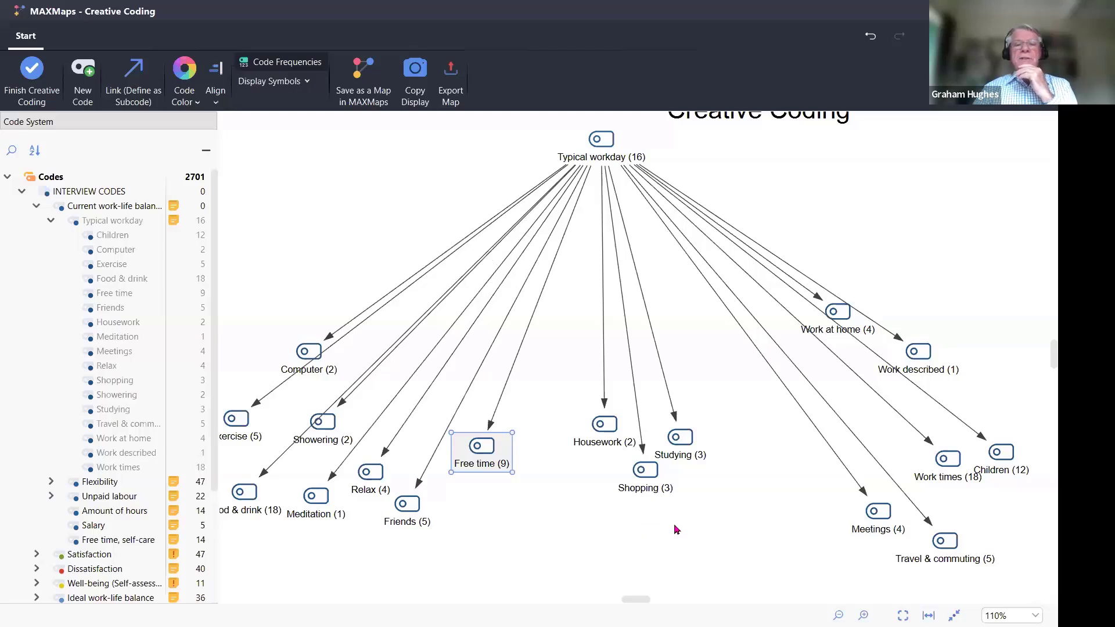
- Move the Housework and Shopping codes to the far right of the map, above and beside Work described
left_click_drag(606, 426, 972, 251)
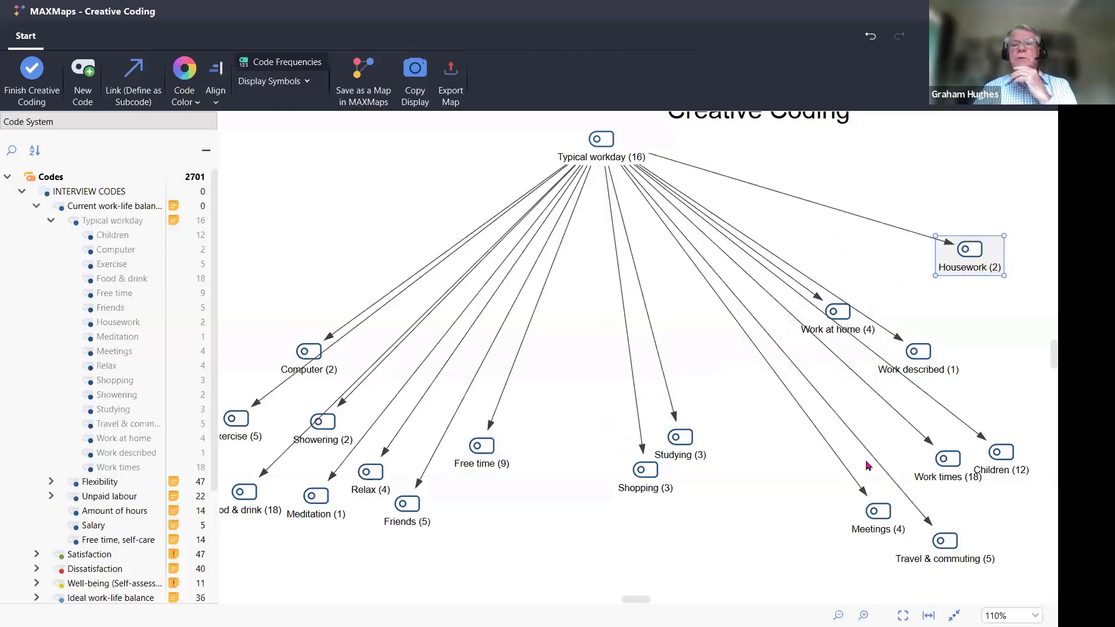
left_click_drag(643, 468, 1014, 303)
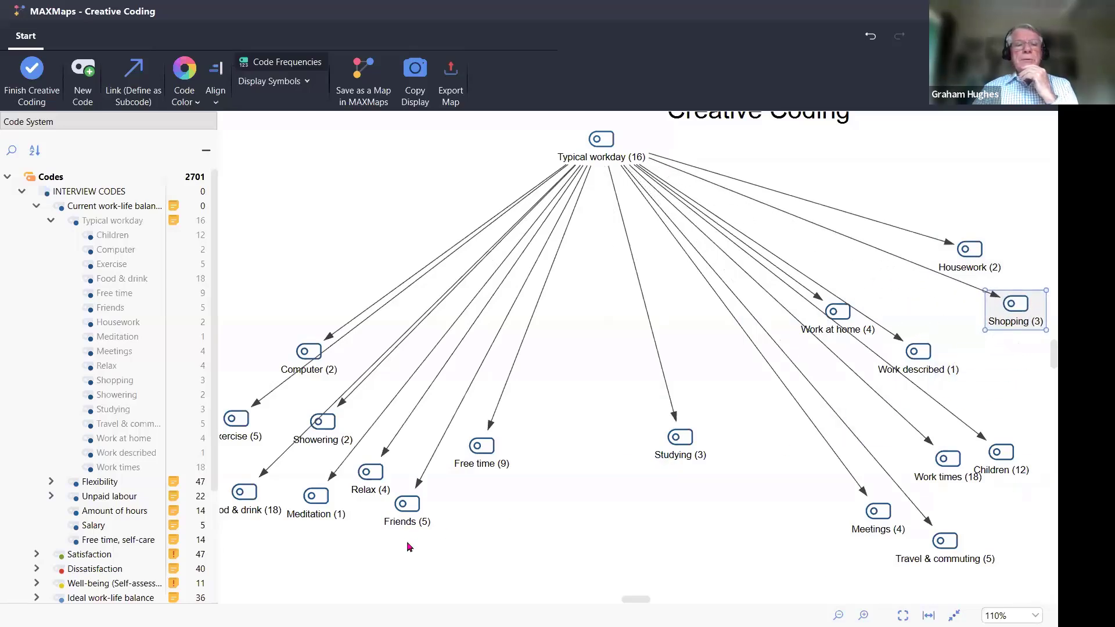
- Group the Meditation, Relax, Food & drink, Exercise and Showering codes around Studying in the lower centre of the map
left_click_drag(318, 506, 666, 516)
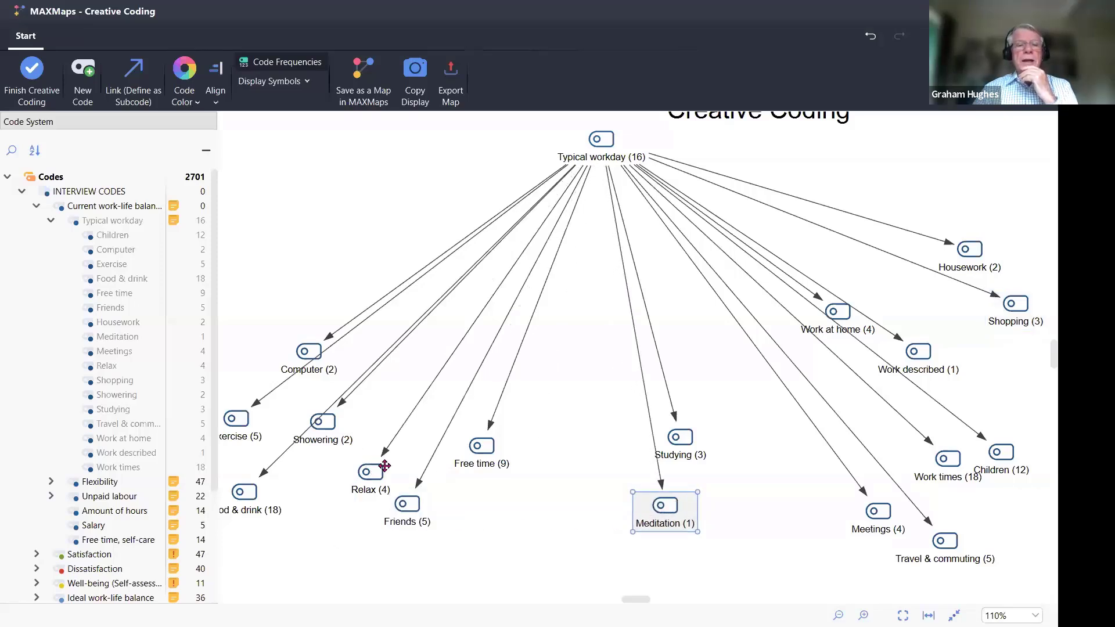
left_click_drag(372, 467, 617, 464)
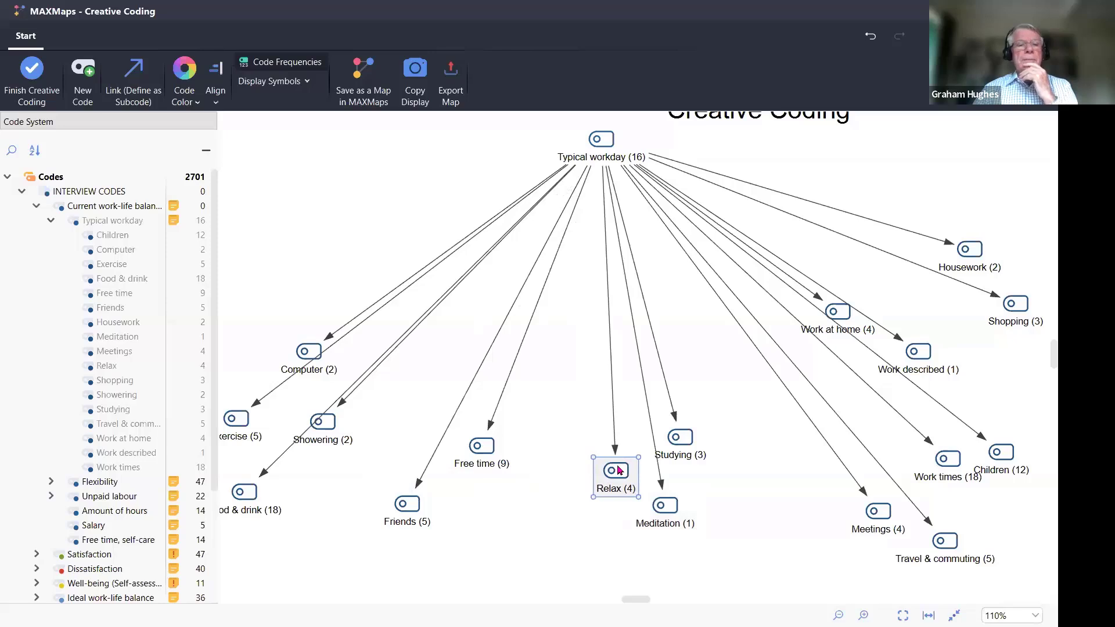
left_click_drag(243, 493, 749, 488)
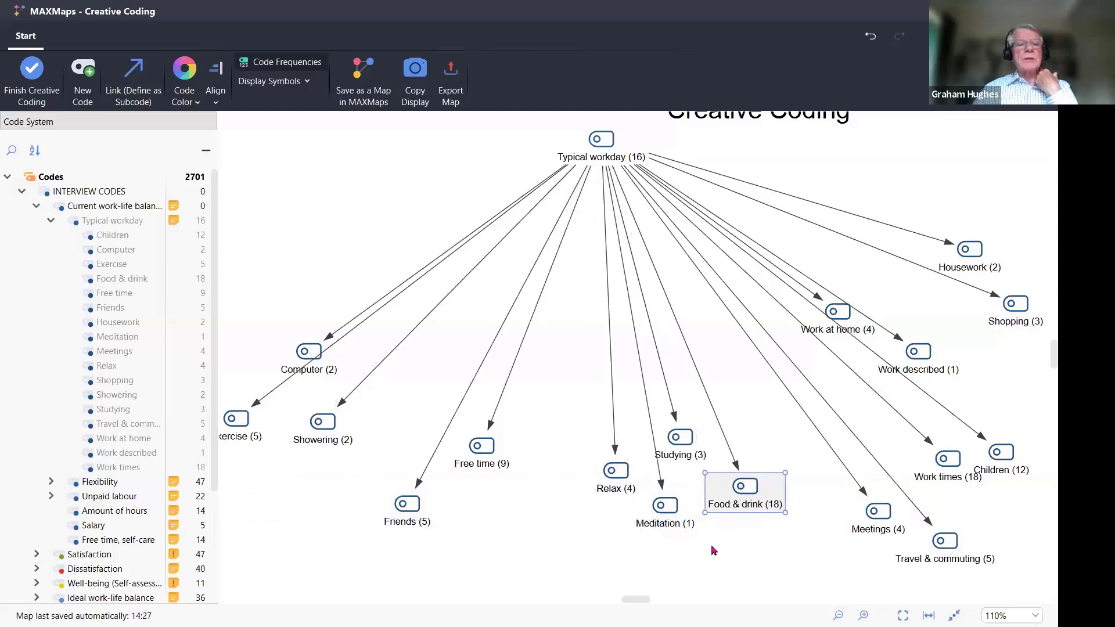
left_click_drag(235, 421, 575, 516)
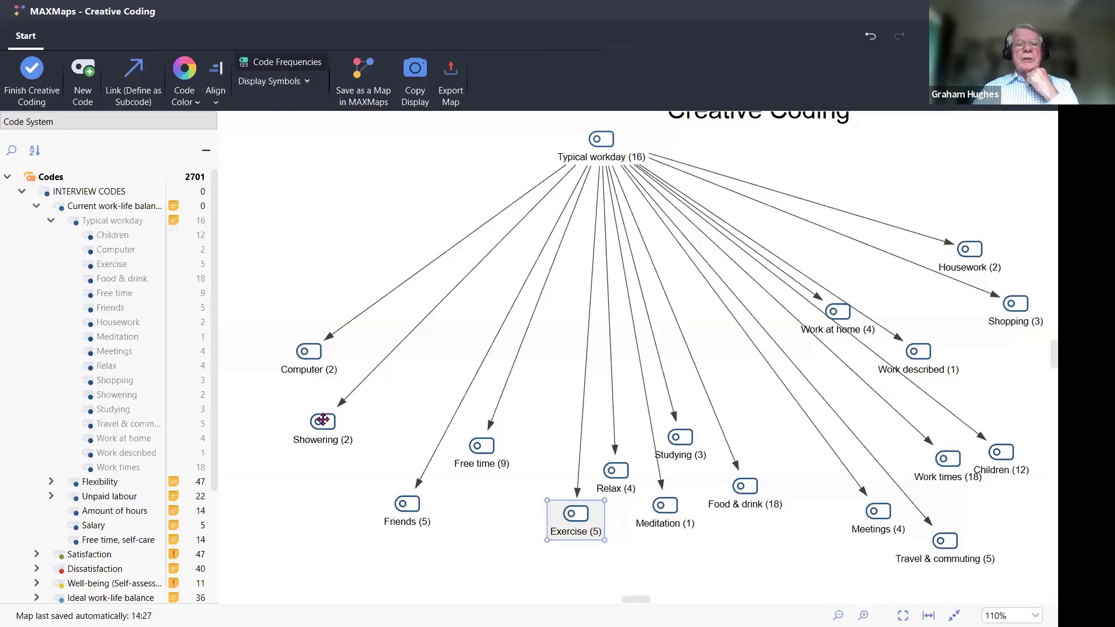
left_click_drag(323, 420, 590, 432)
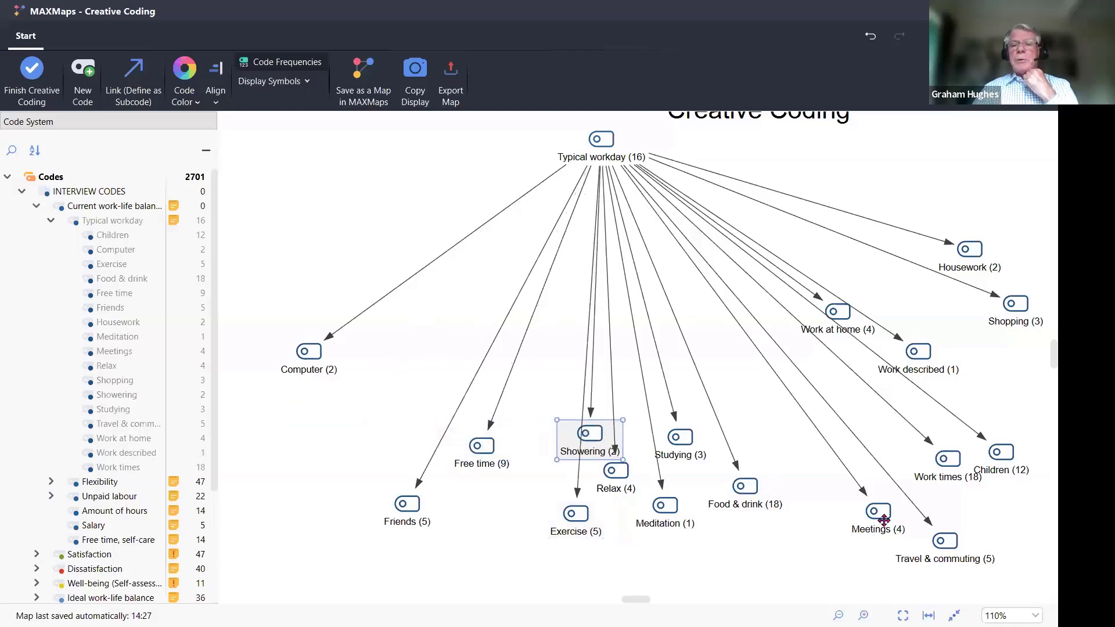
- Gather Meetings, Travel & commuting, Work times, Work described and Work at home near Computer on the map's left side, and place Children below Shopping
left_click_drag(884, 520, 270, 444)
left_click_drag(947, 541, 686, 536)
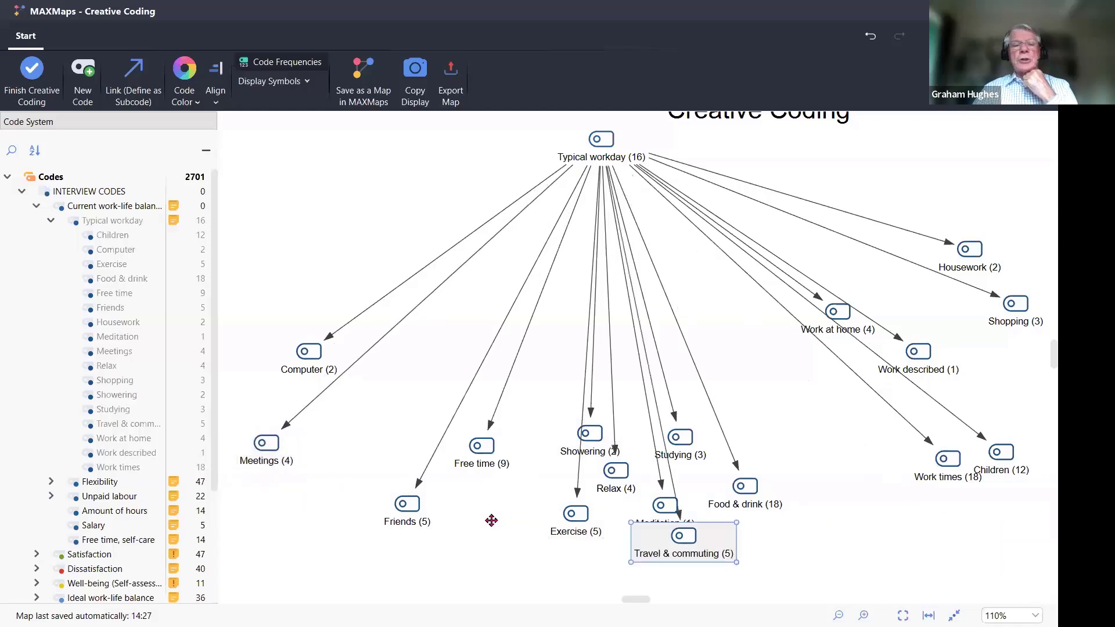
left_click_drag(492, 520, 264, 495)
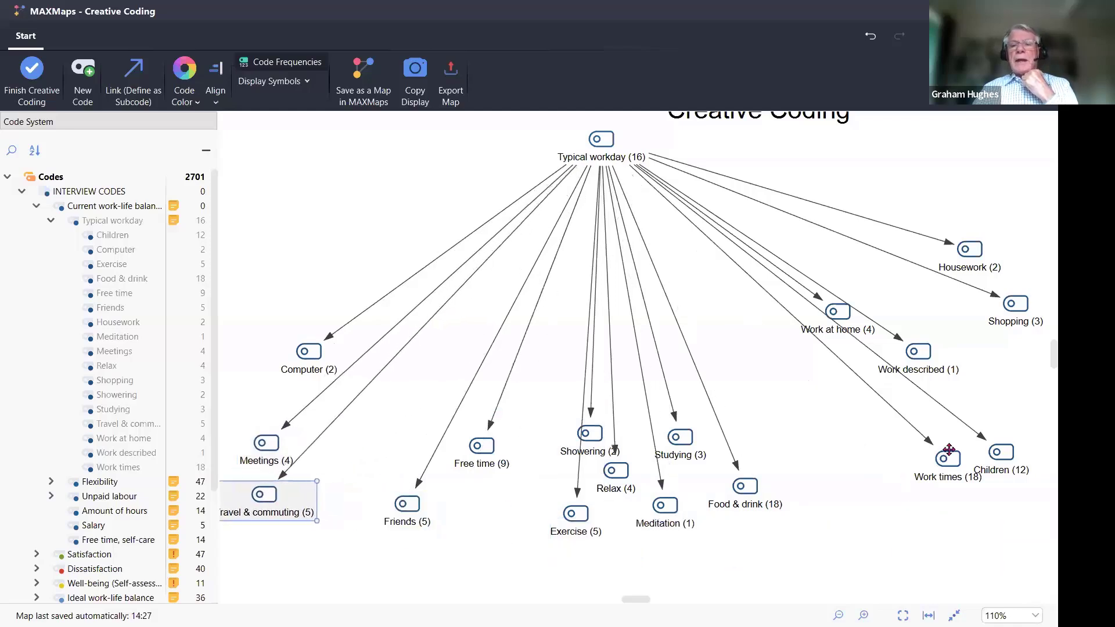
left_click_drag(949, 450, 346, 442)
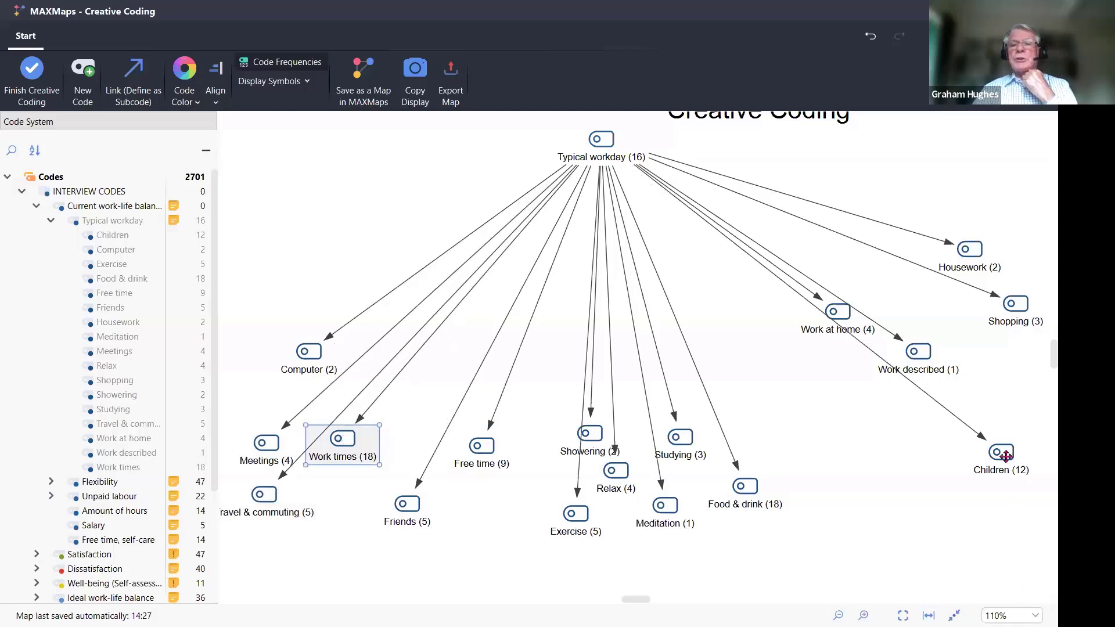
left_click_drag(1003, 454, 1026, 389)
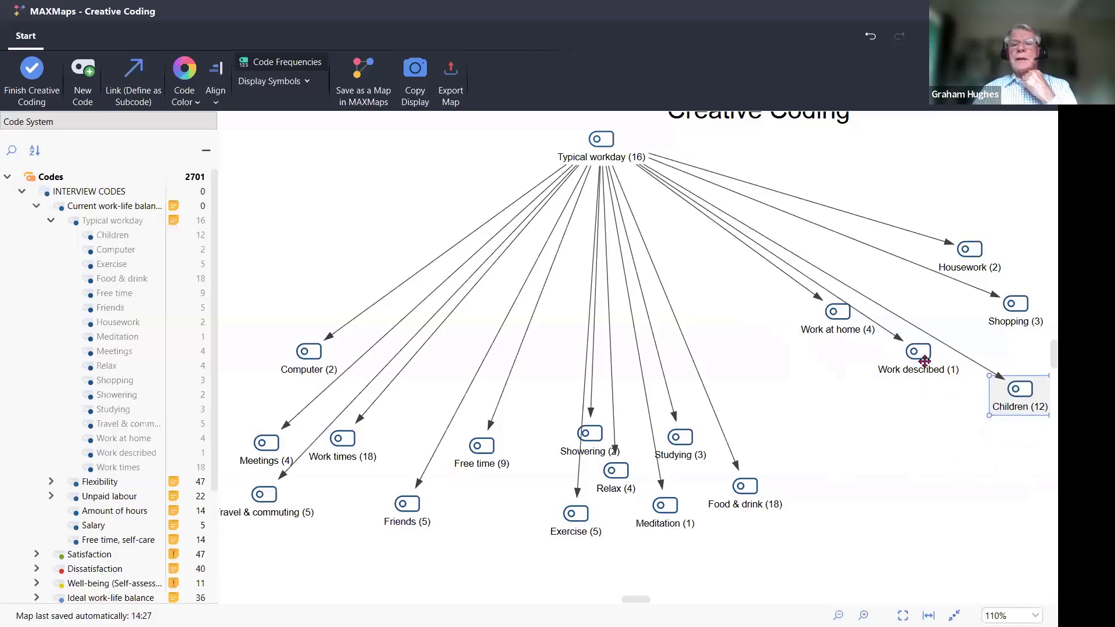
left_click_drag(921, 355, 293, 488)
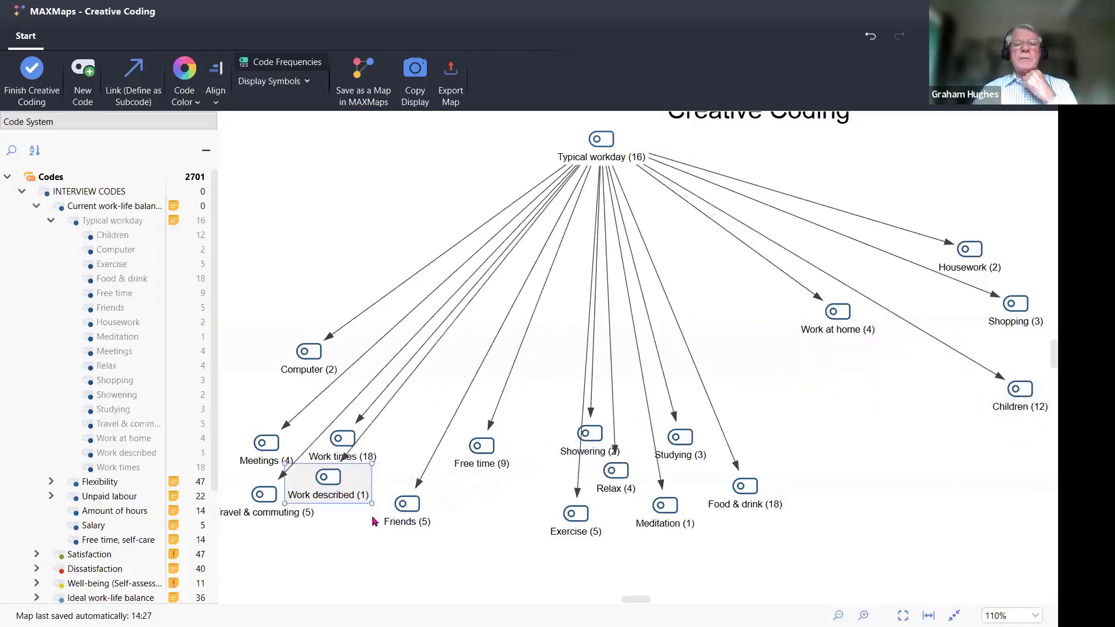
left_click_drag(840, 314, 246, 388)
left_click_drag(310, 360, 313, 375)
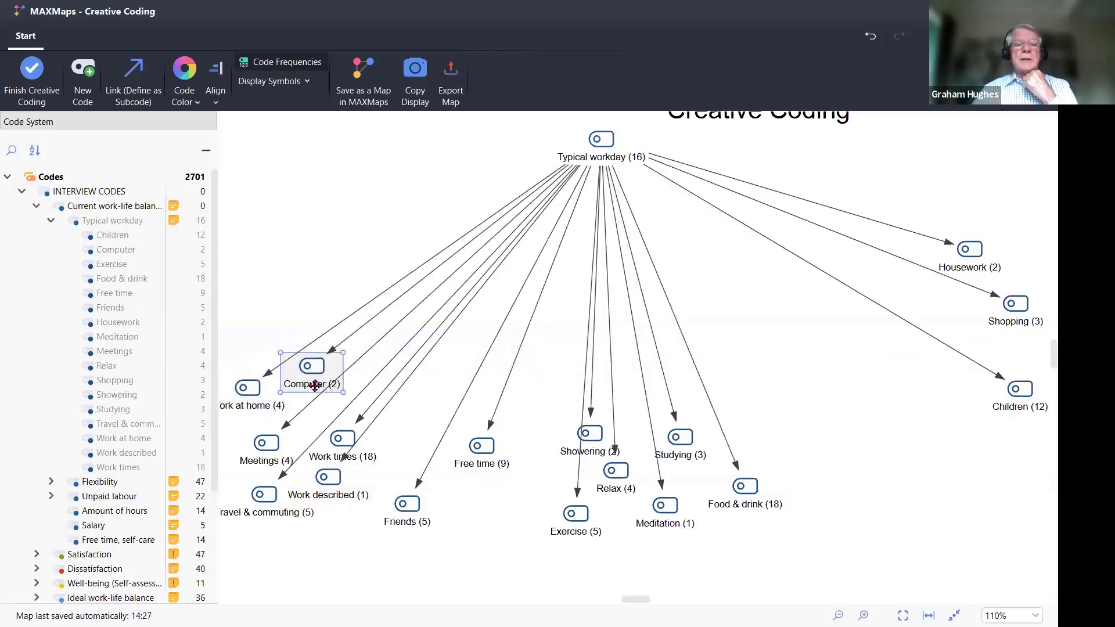
- Place Free time above Food & drink, and stack Shopping, Children and Housework closely together at the map's lower right
left_click_drag(473, 449, 762, 445)
left_click_drag(967, 268, 998, 501)
left_click_drag(1017, 387, 1012, 423)
left_click_drag(1007, 318, 999, 384)
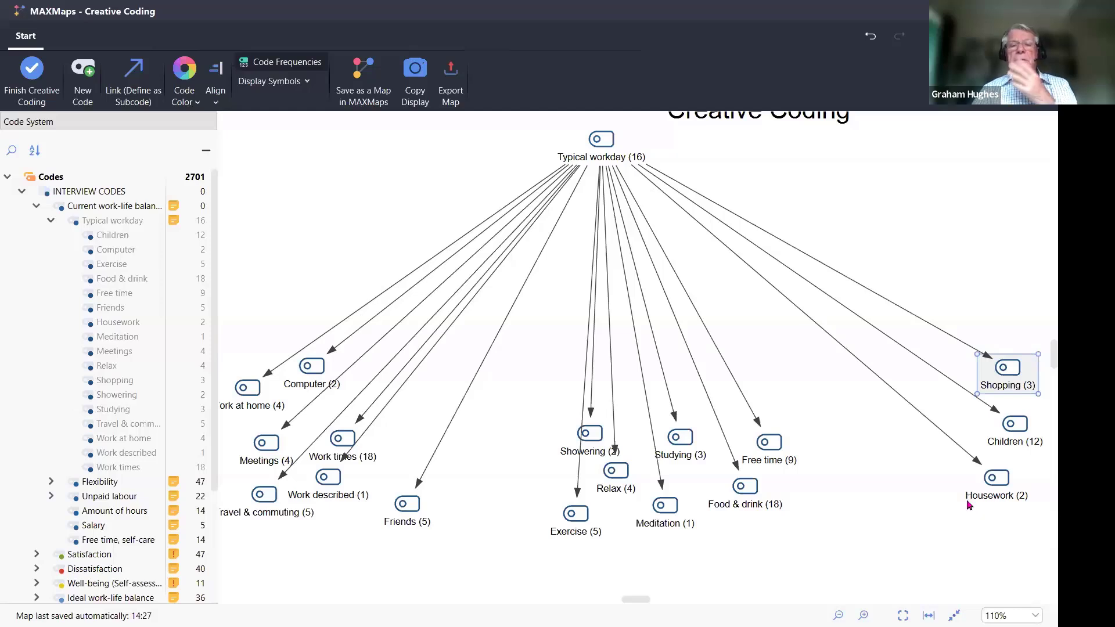
- Set Studying apart between Work times and Showering, and move Friends between Food & drink and Housework
left_click_drag(684, 439, 500, 450)
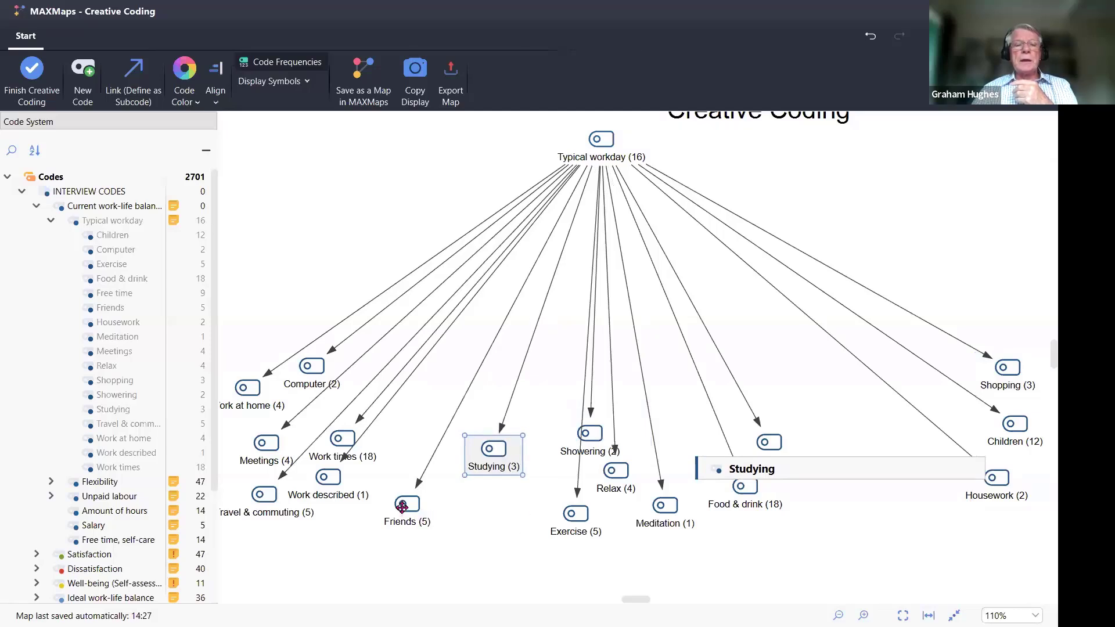
left_click_drag(402, 507, 869, 492)
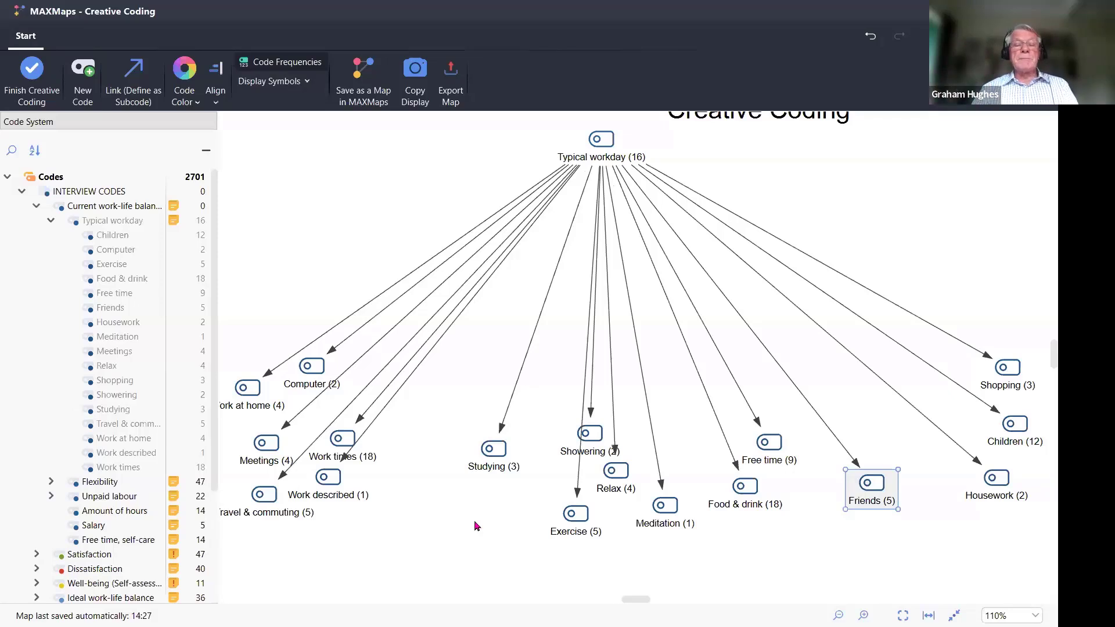
- Open the overview of coded segments for the Studying code and read each of its segments
left_click(496, 451)
right_click(497, 454)
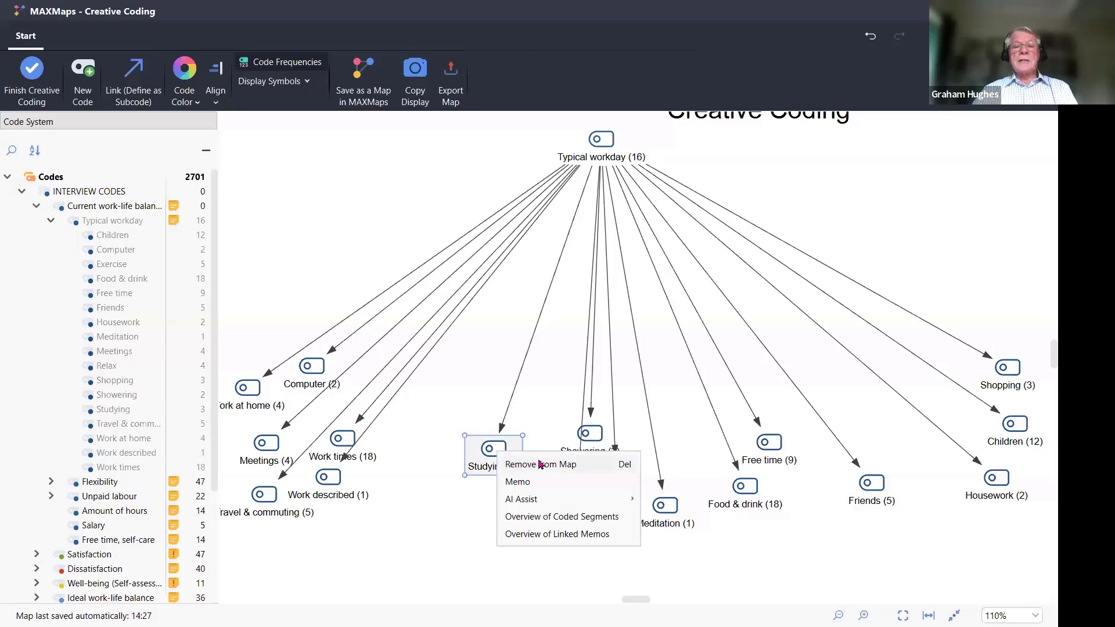
left_click(568, 518)
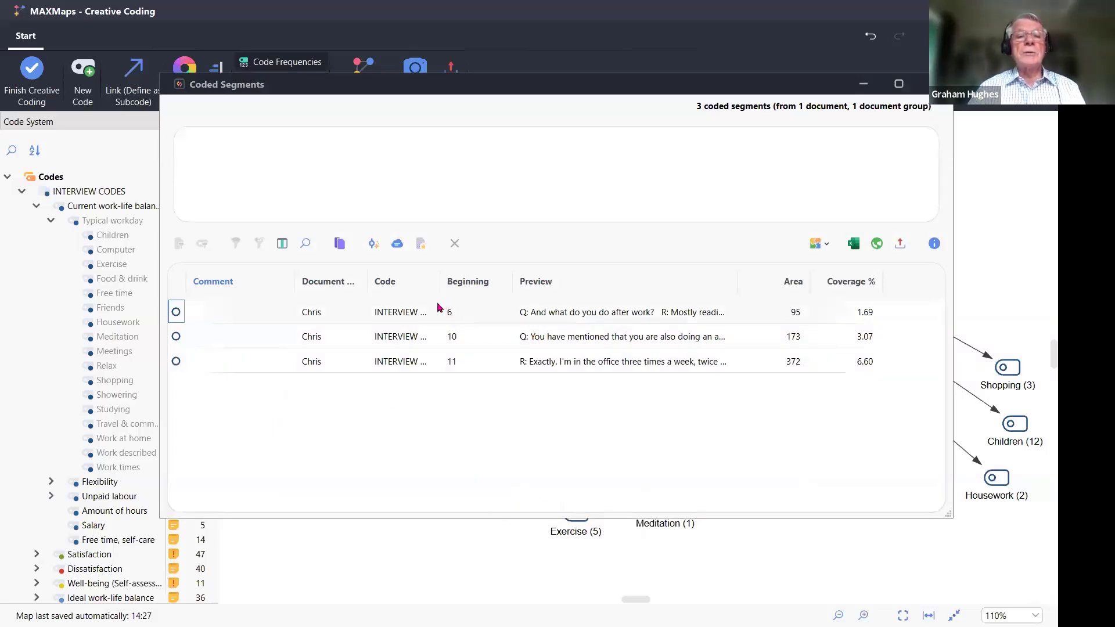
left_click_drag(439, 281, 442, 317)
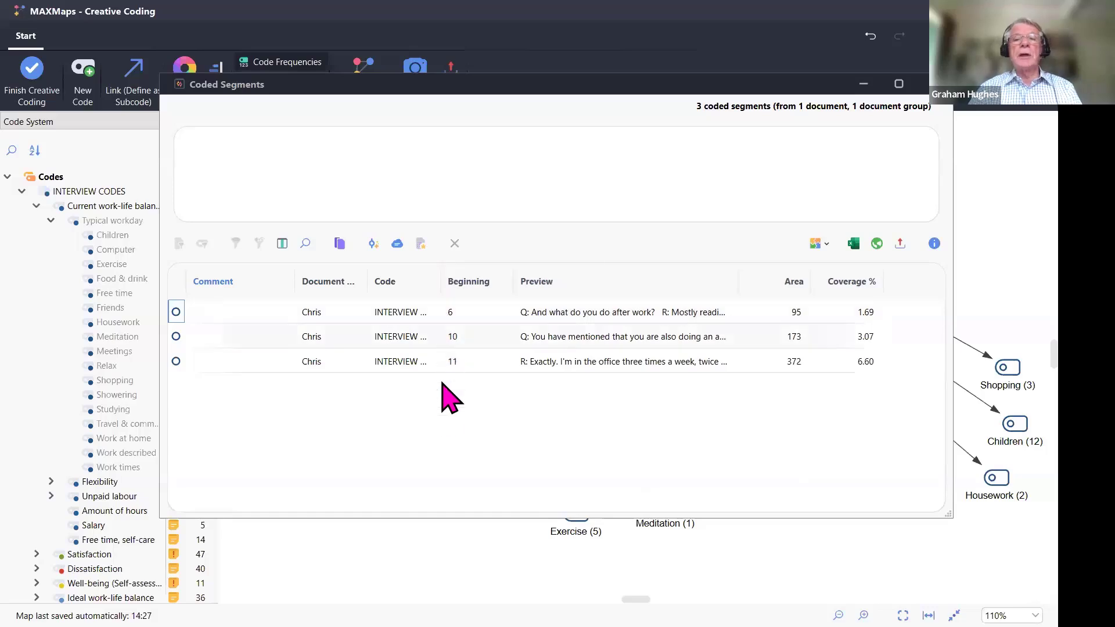
left_click(590, 314)
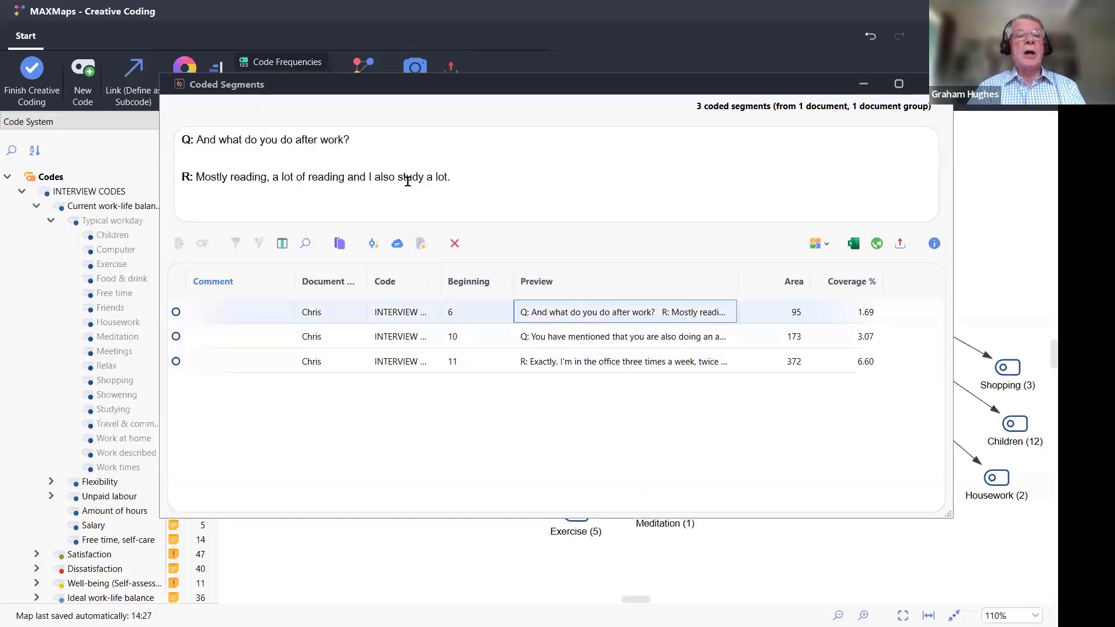
left_click(562, 337)
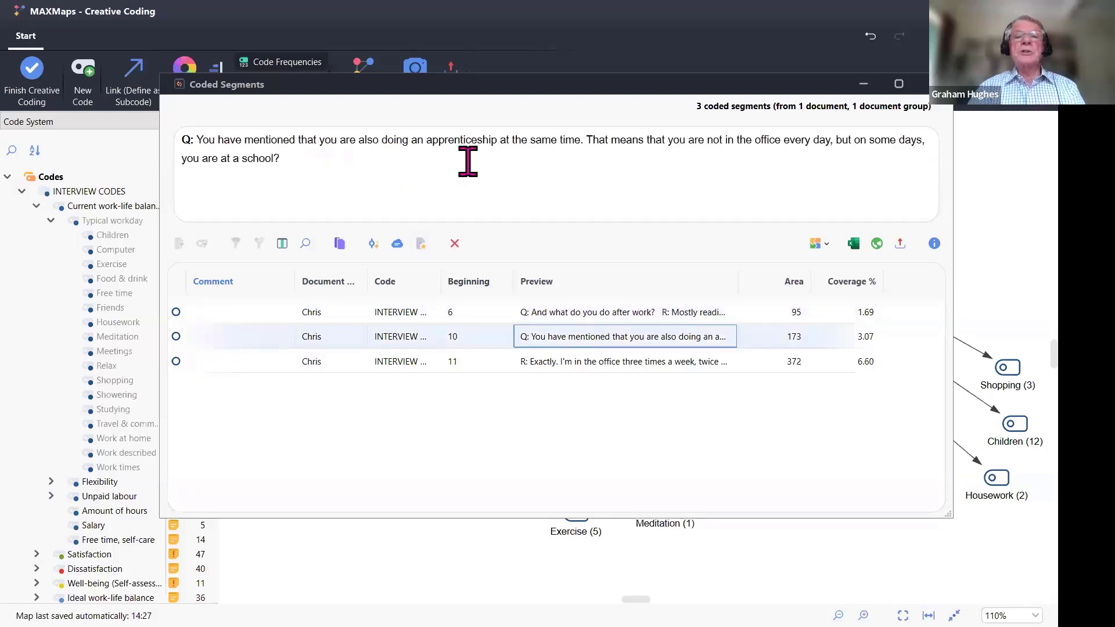
left_click(636, 367)
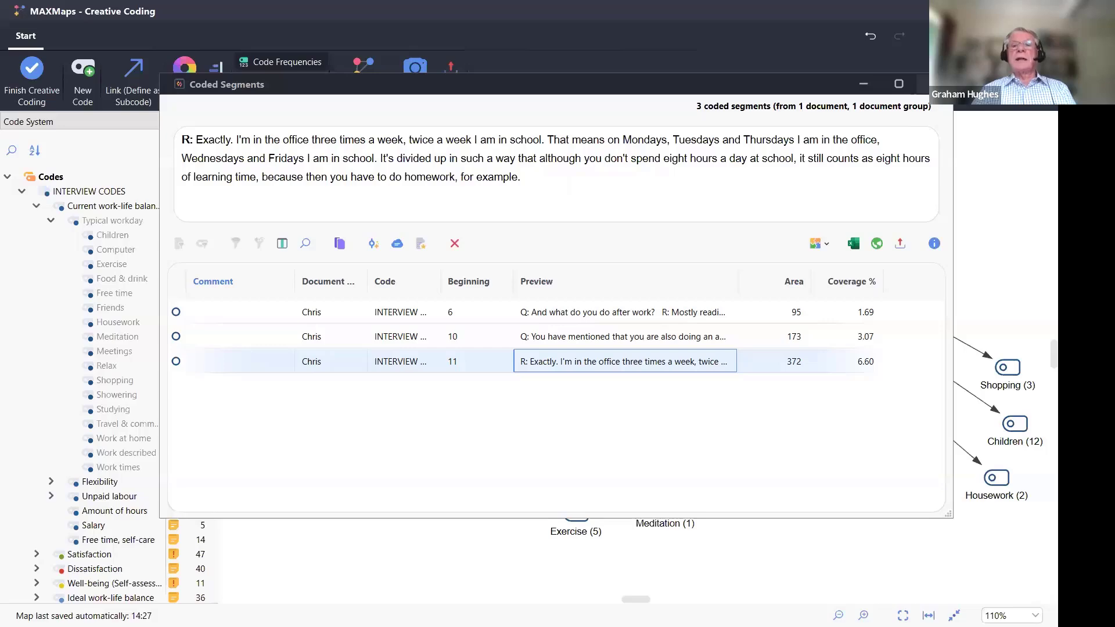
- Close the segments overview of Studying and place the Studying code right beside Work described
left_click(695, 542)
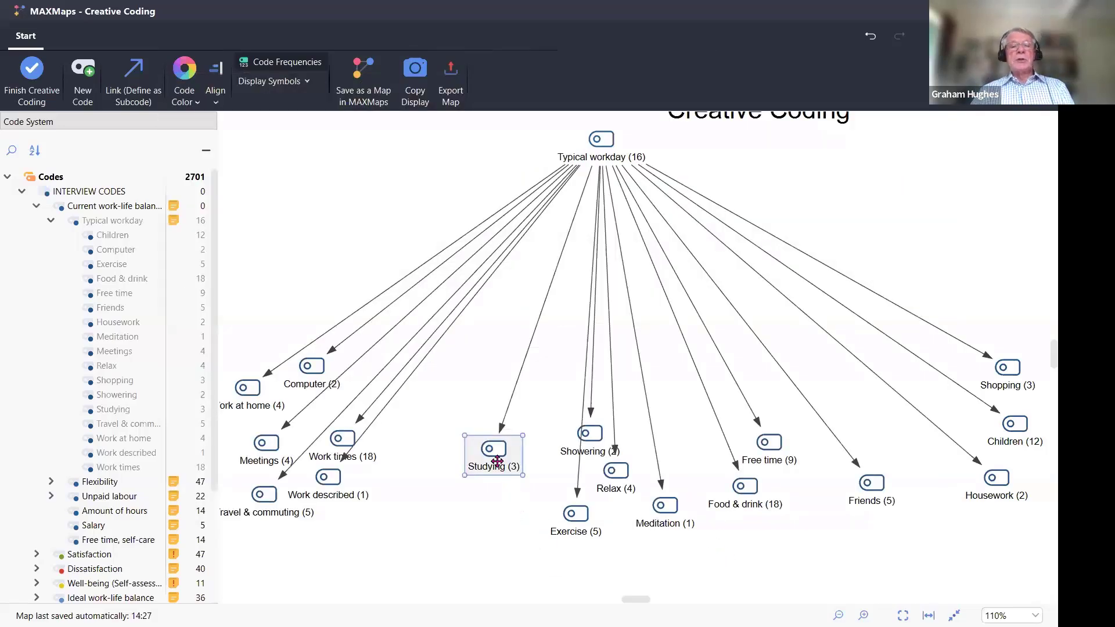
left_click_drag(494, 457, 399, 481)
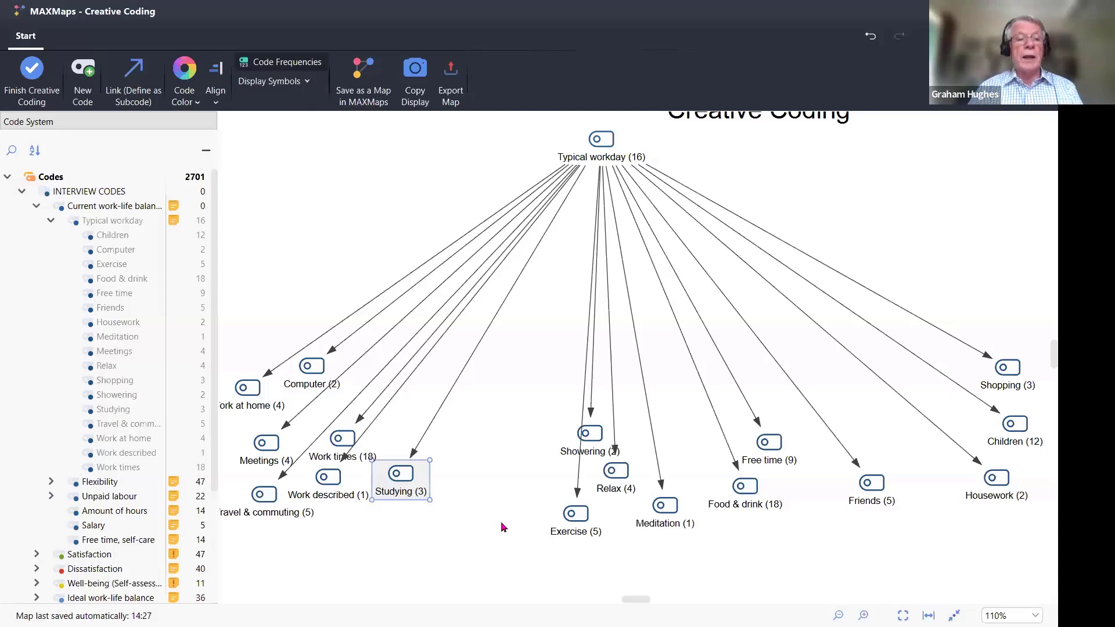
- Have AI Assist summarize the Friends segments in English, medium length, as bullet points, and place Friends between Showering and Free time
right_click(870, 488)
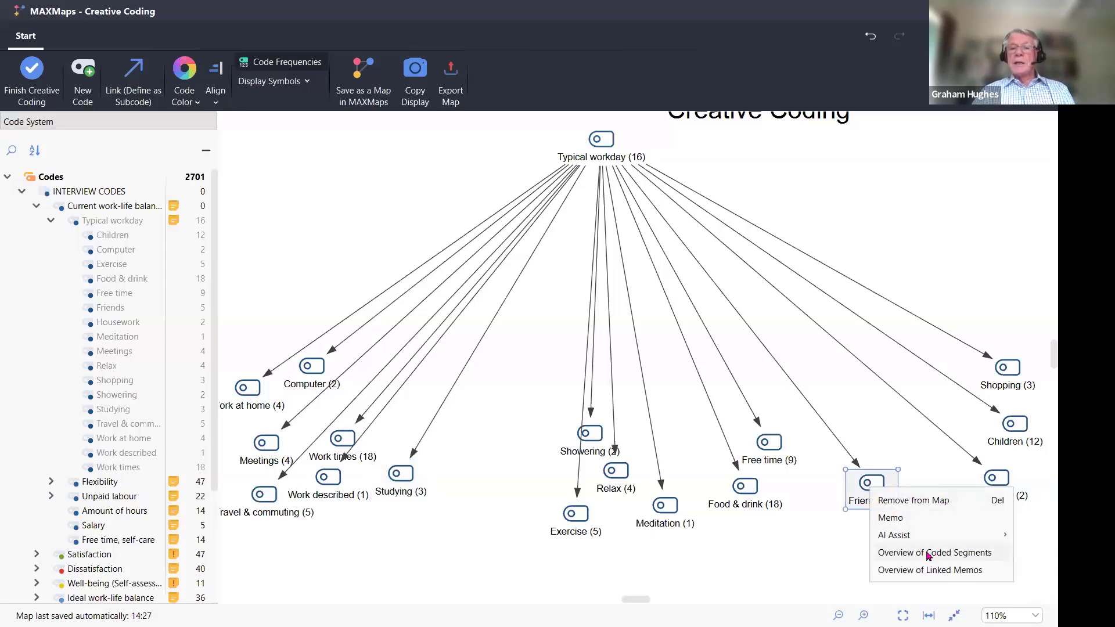
mouse_move(924, 539)
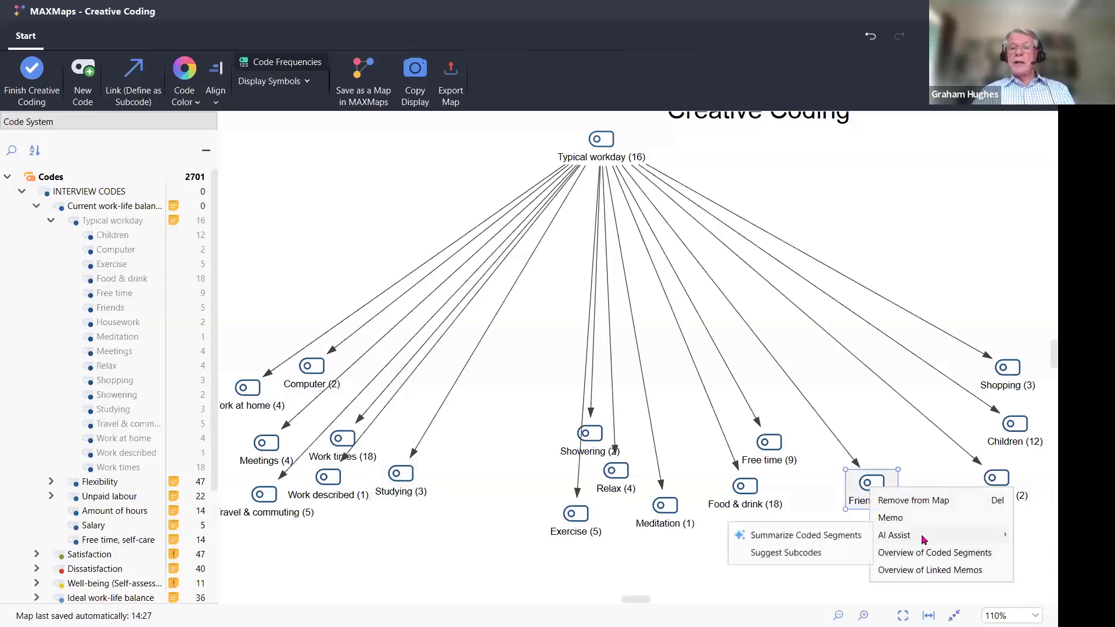
left_click(782, 535)
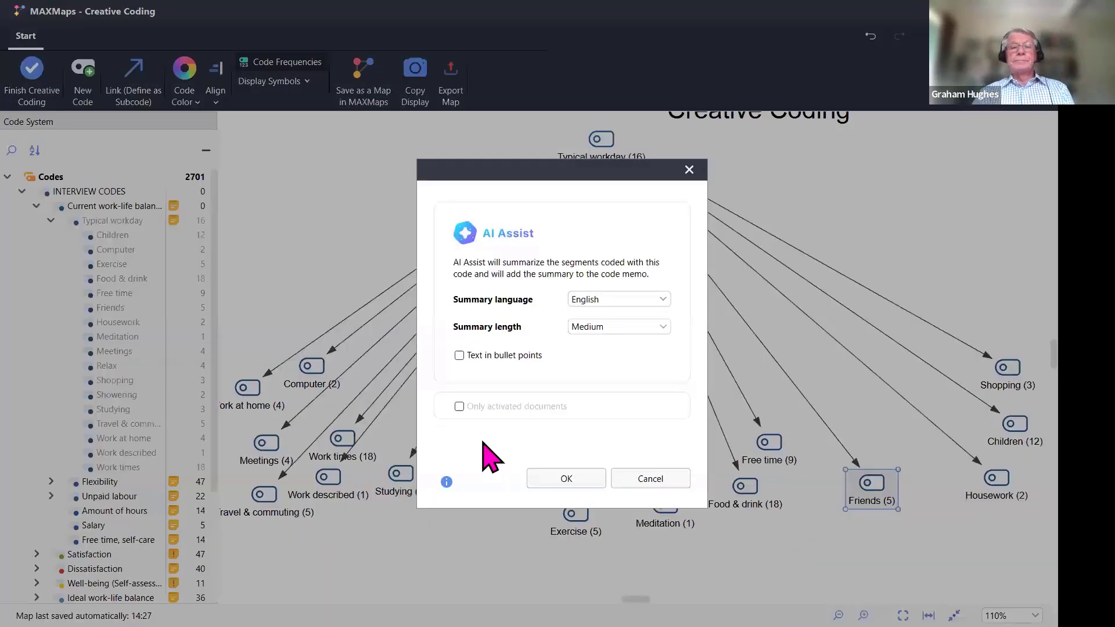
left_click(459, 355)
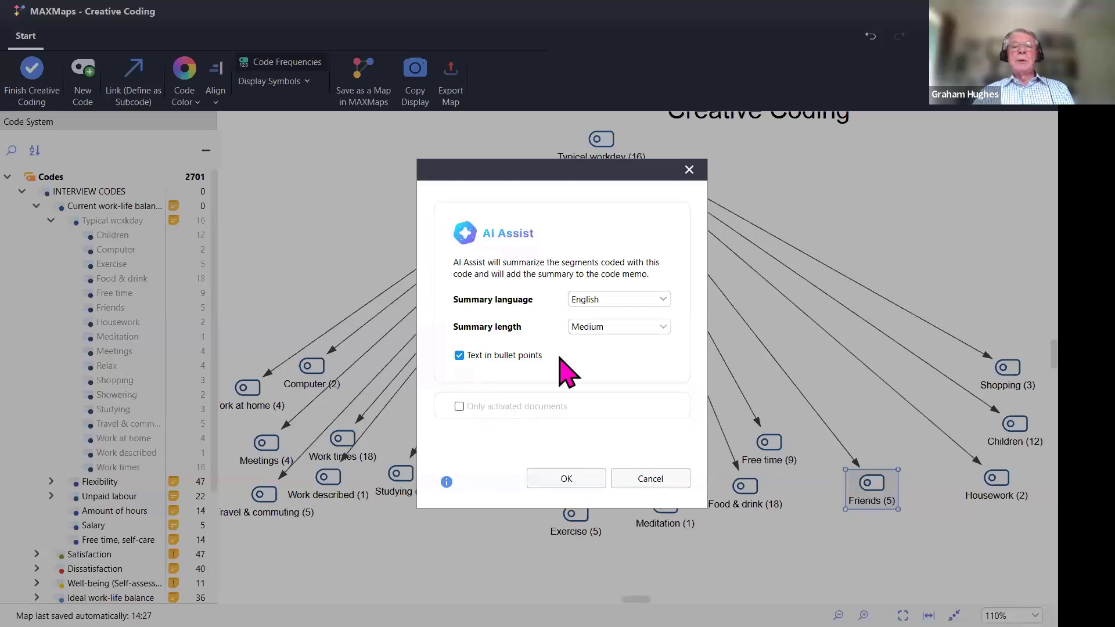
left_click(567, 479)
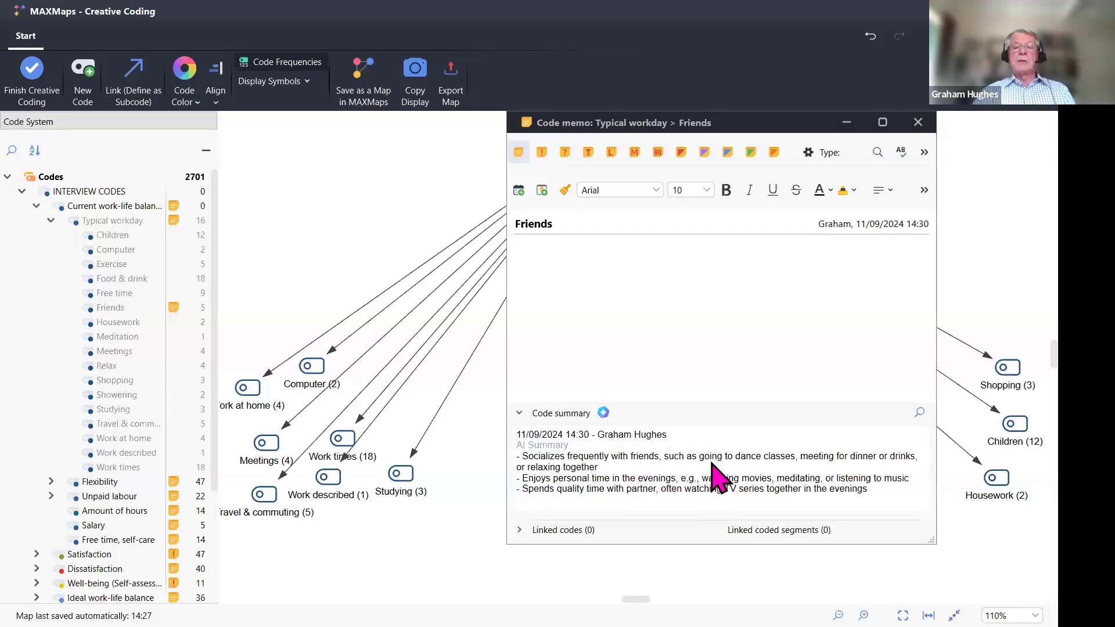
left_click(918, 123)
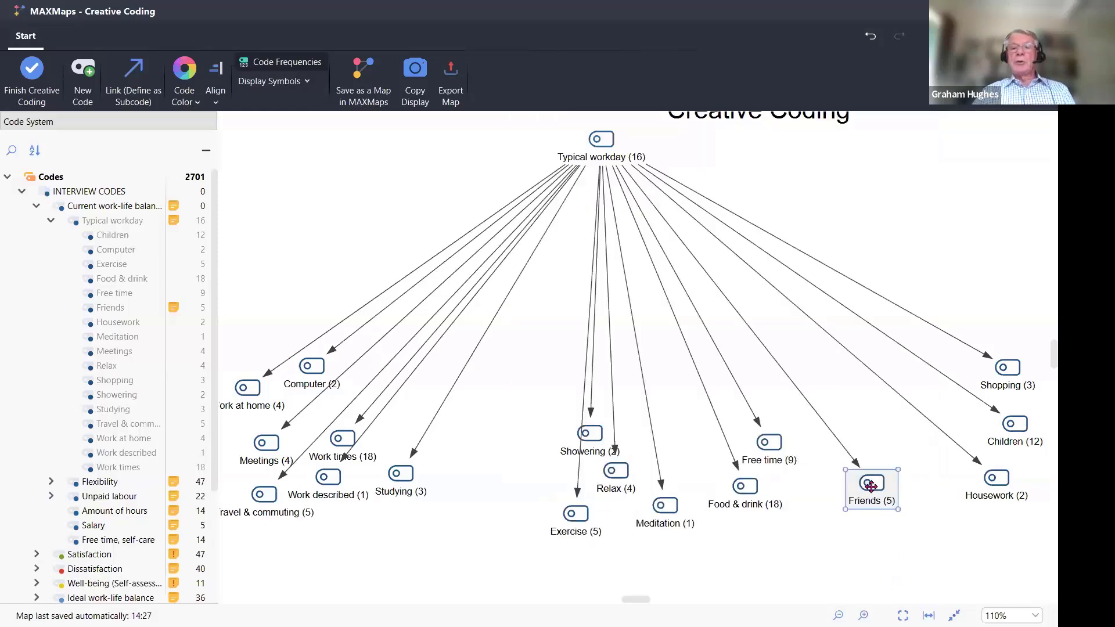
left_click_drag(872, 487, 689, 447)
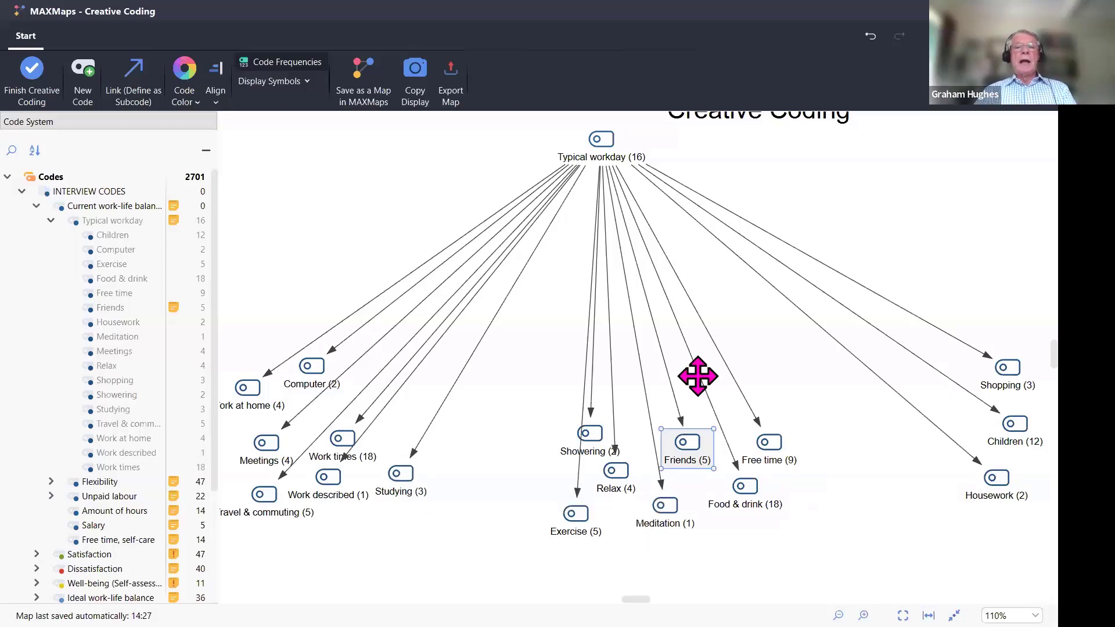
- Create a new code named Working and place it above the cluster of work-related codes
left_click(75, 64)
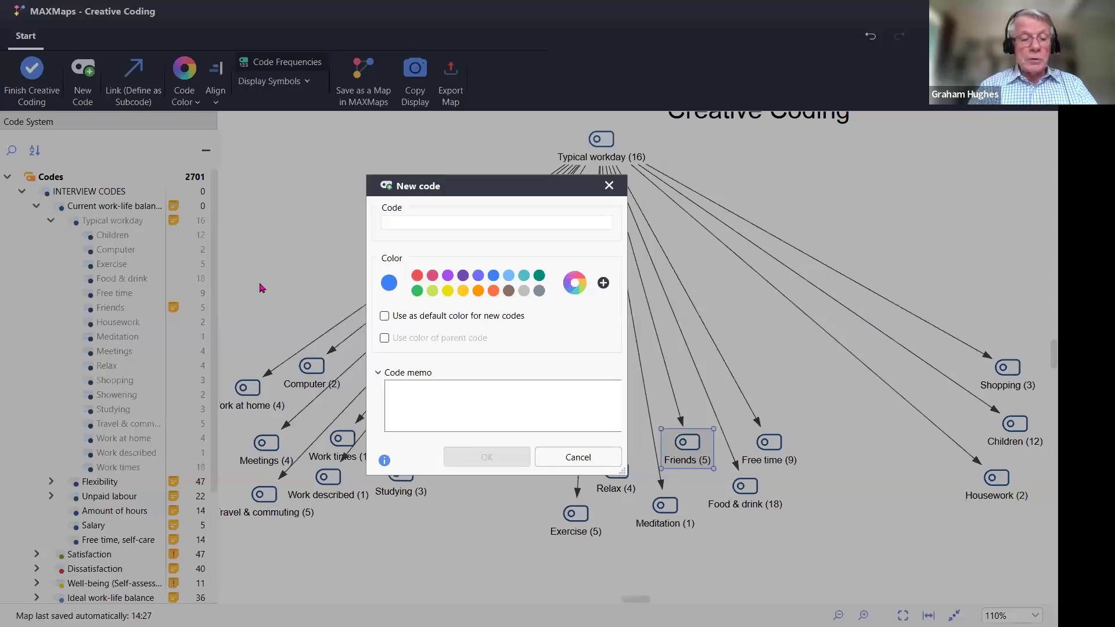
type("Working")
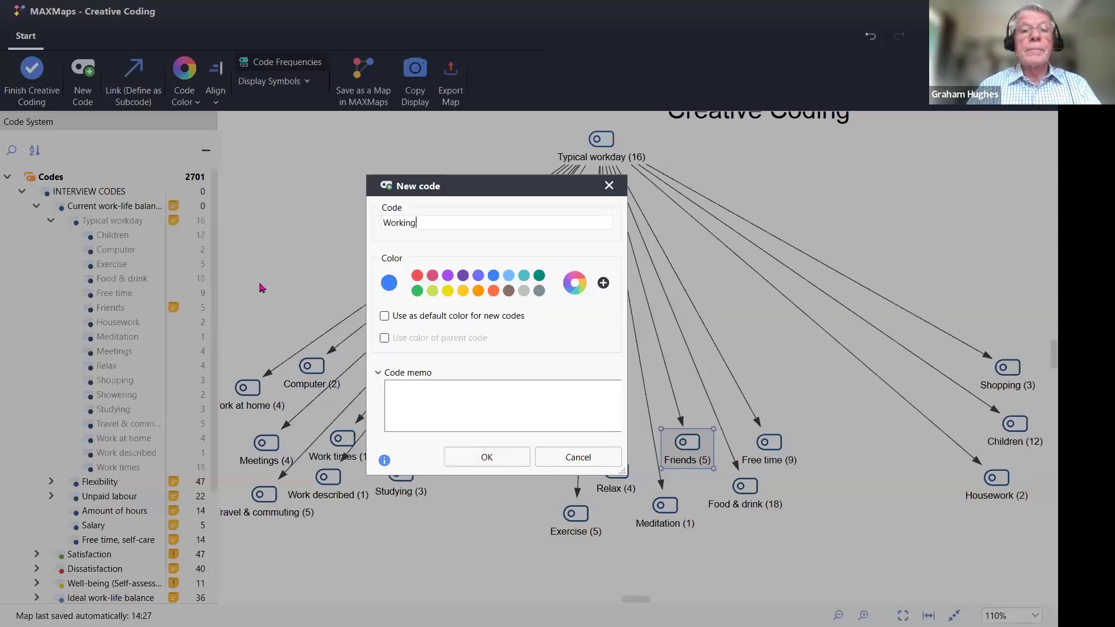
left_click(488, 457)
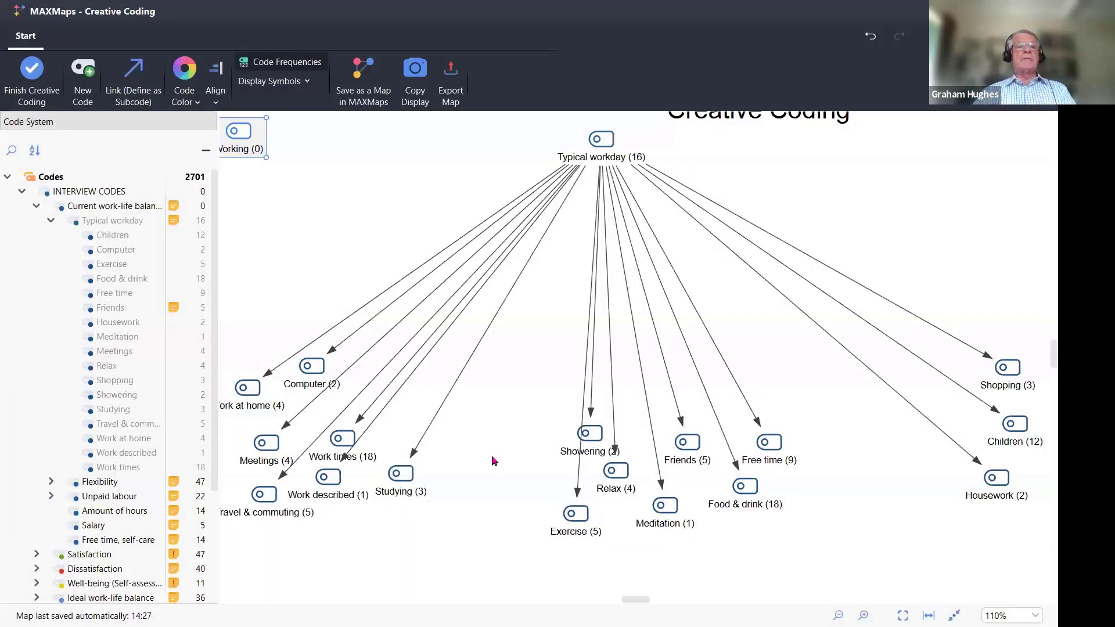
left_click_drag(242, 133, 372, 258)
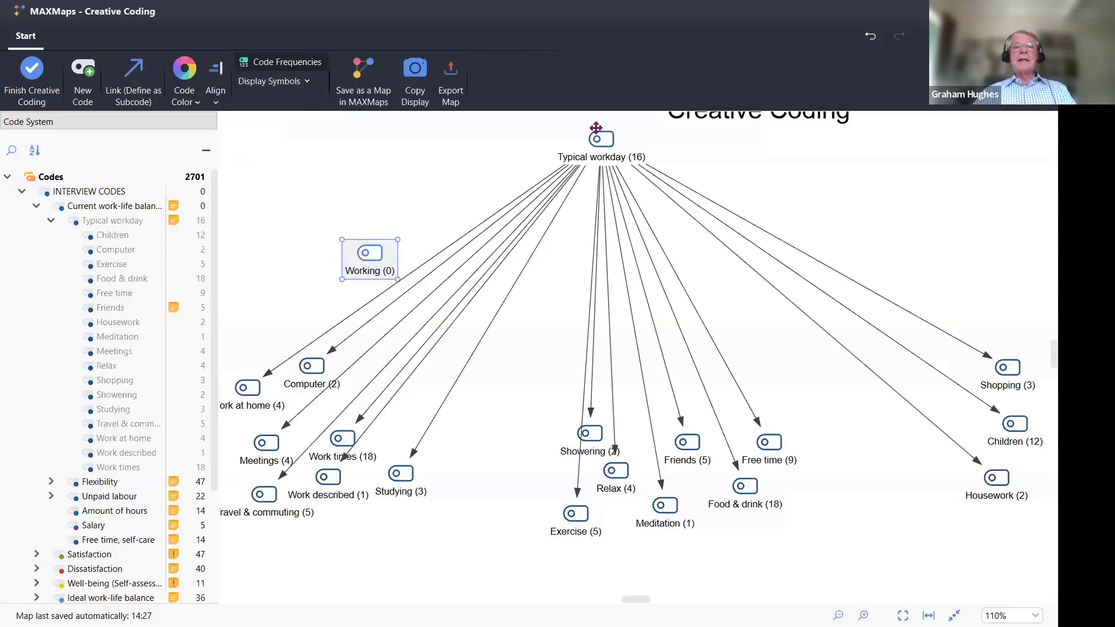
- Create a new code named Personal and place it below Typical workday, above the Showering, Relax and Friends cluster
mouse_move(606, 140)
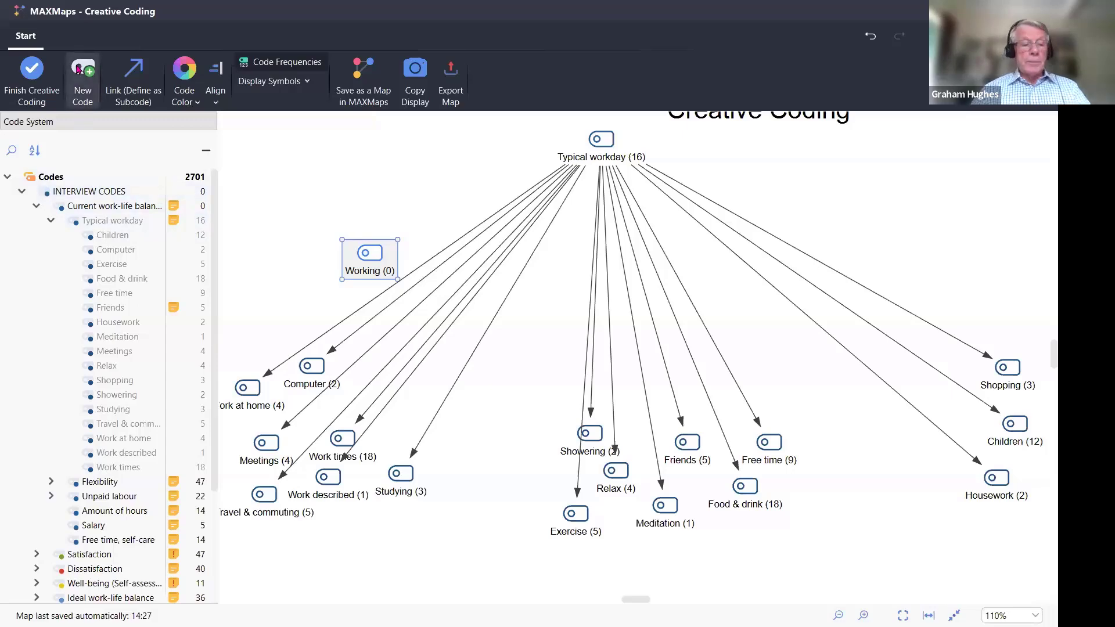
left_click(80, 69)
type("persona;")
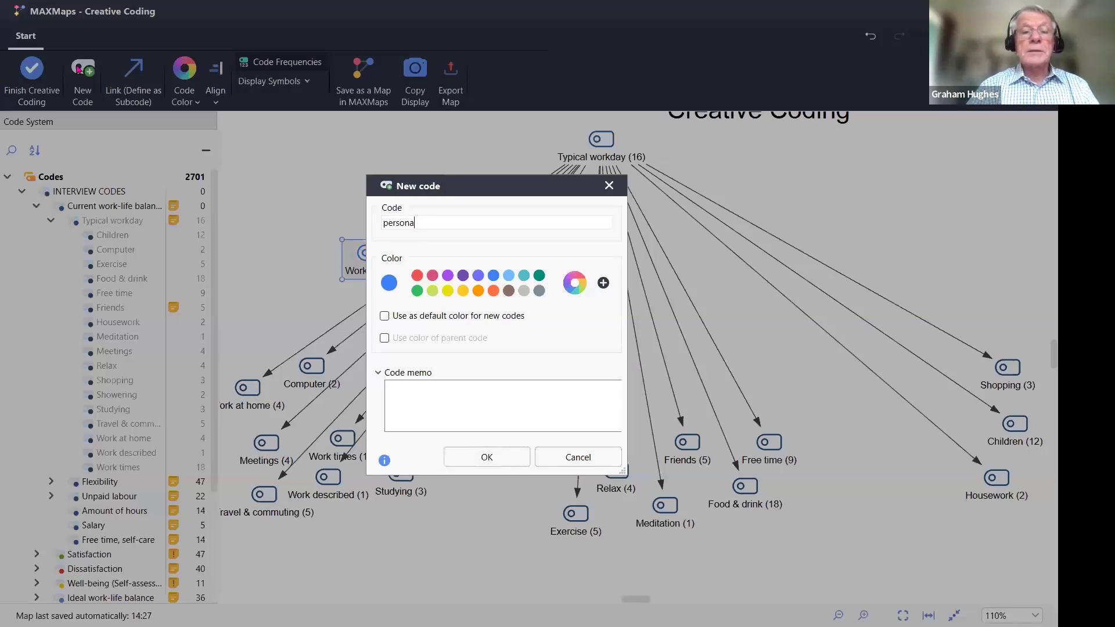
key("BackSpace")
key("BackSpace")
key("BackSpace")
key("BackSpace")
key("BackSpace")
key("BackSpace")
key("BackSpace")
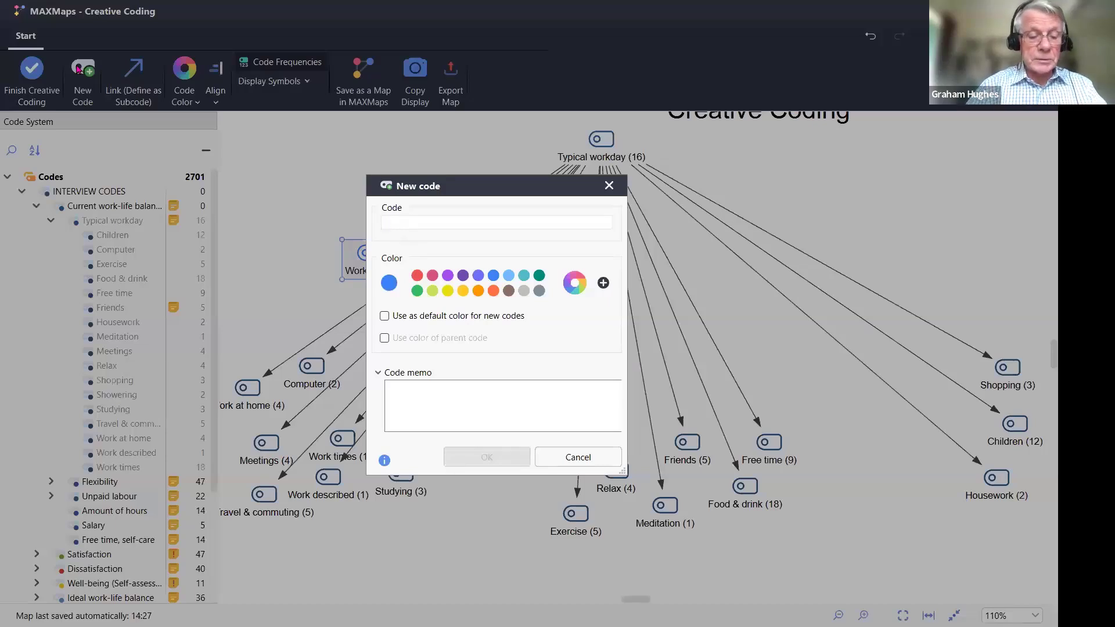
type("Personal")
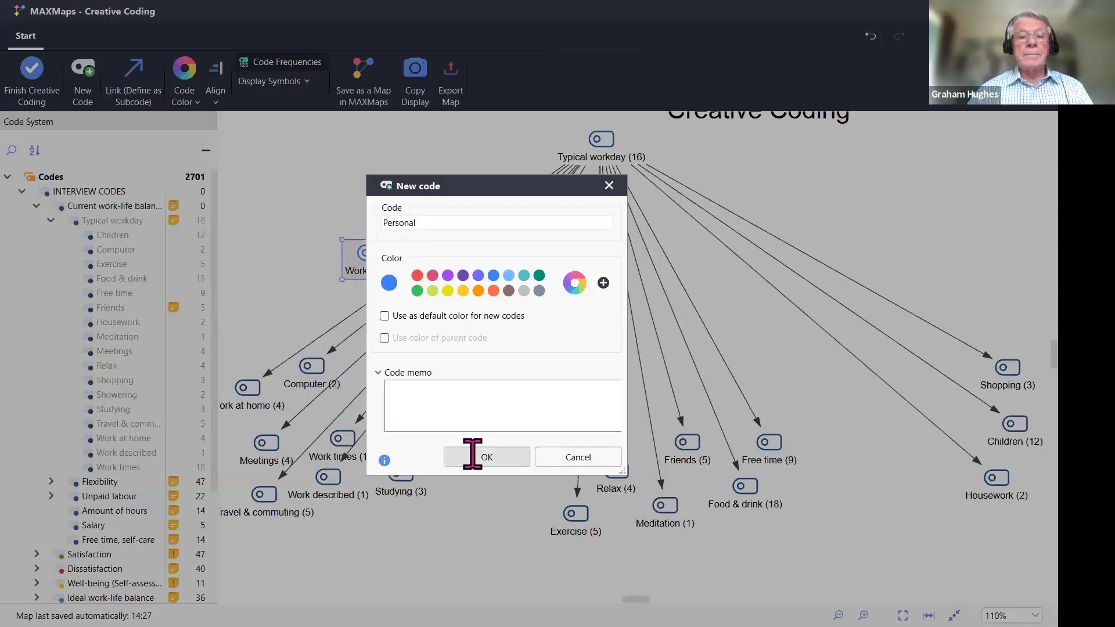
key("Return")
left_click_drag(248, 144, 648, 320)
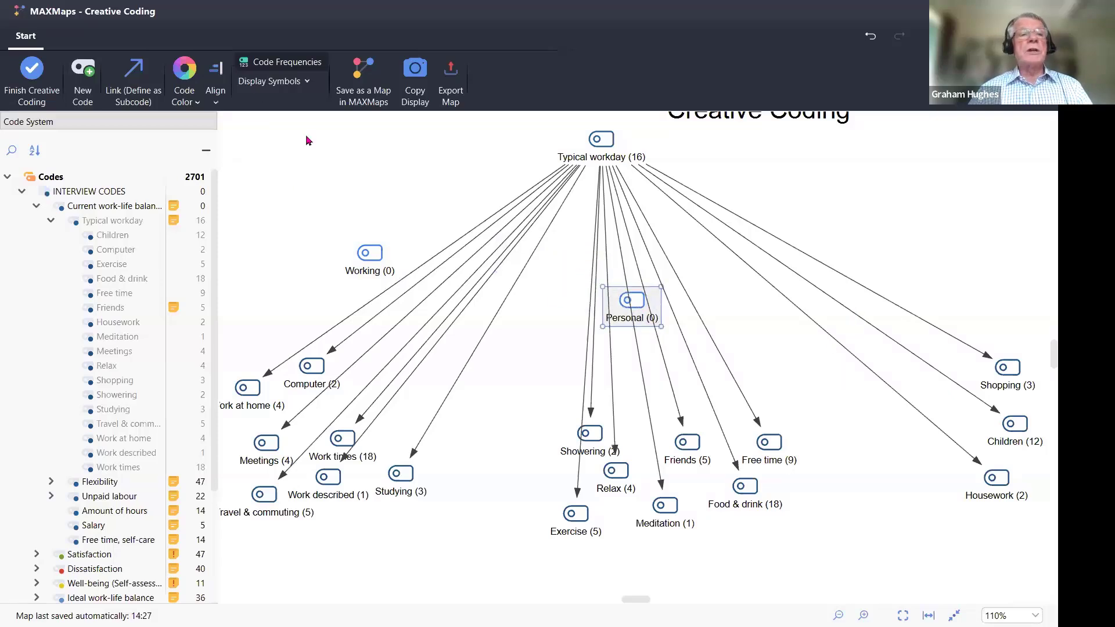
- Create a new code named Domestic and place it above the Shopping, Children and Housework cluster
left_click(79, 69)
type("D")
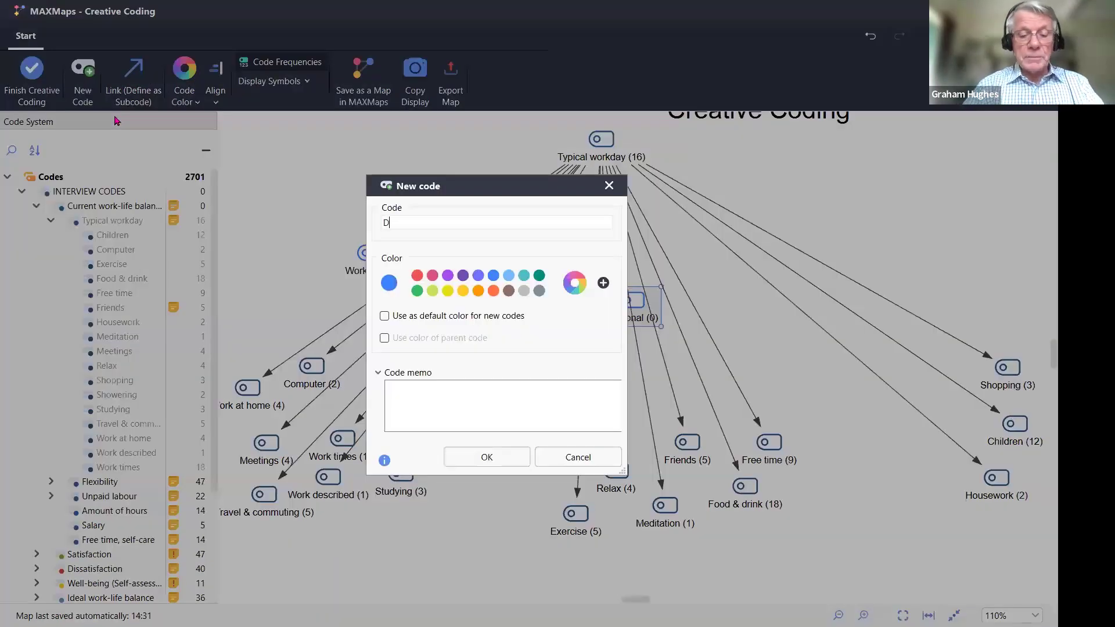
type("omestic")
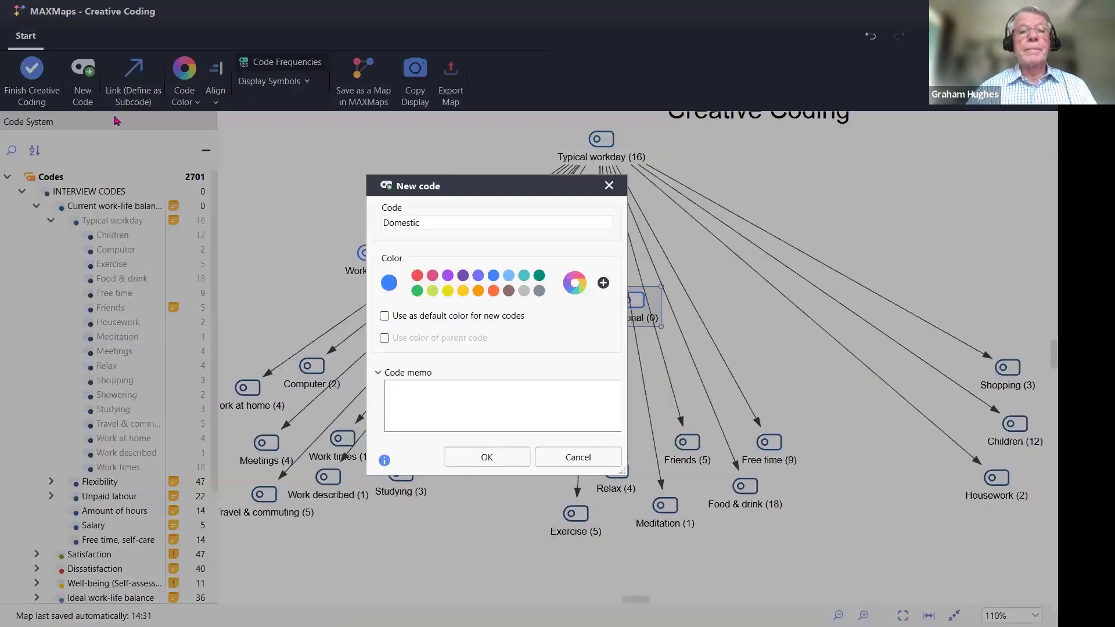
left_click(487, 458)
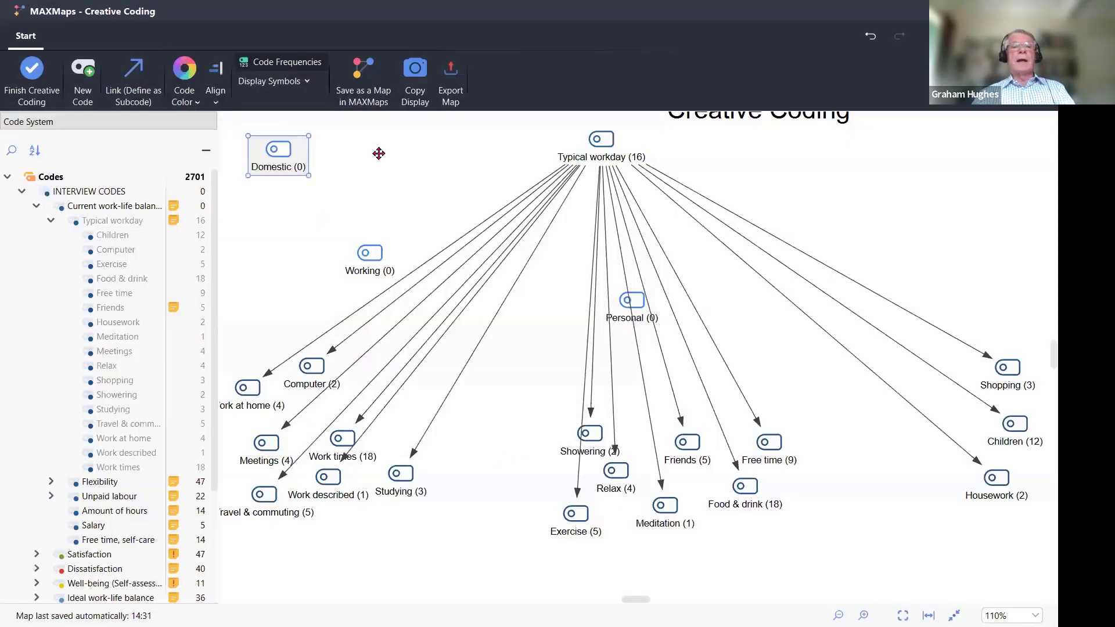
left_click_drag(379, 154, 930, 274)
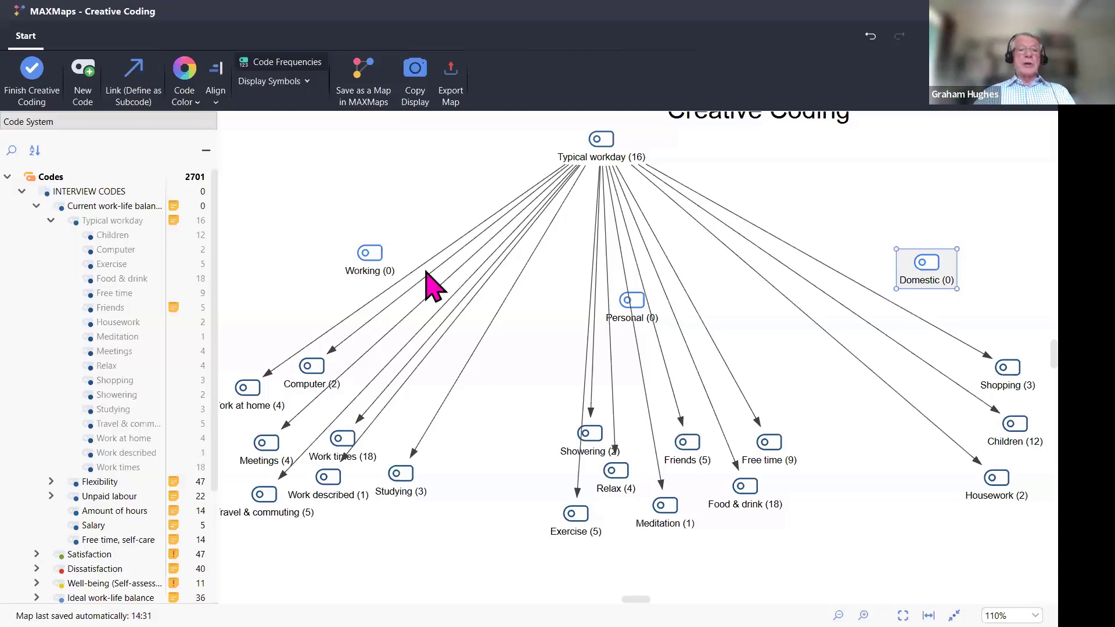
- Shift Working slightly upward and link Computer to it as a subcode
mouse_move(374, 251)
left_mouse_down()
mouse_move(336, 231)
mouse_move(368, 239)
left_mouse_up()
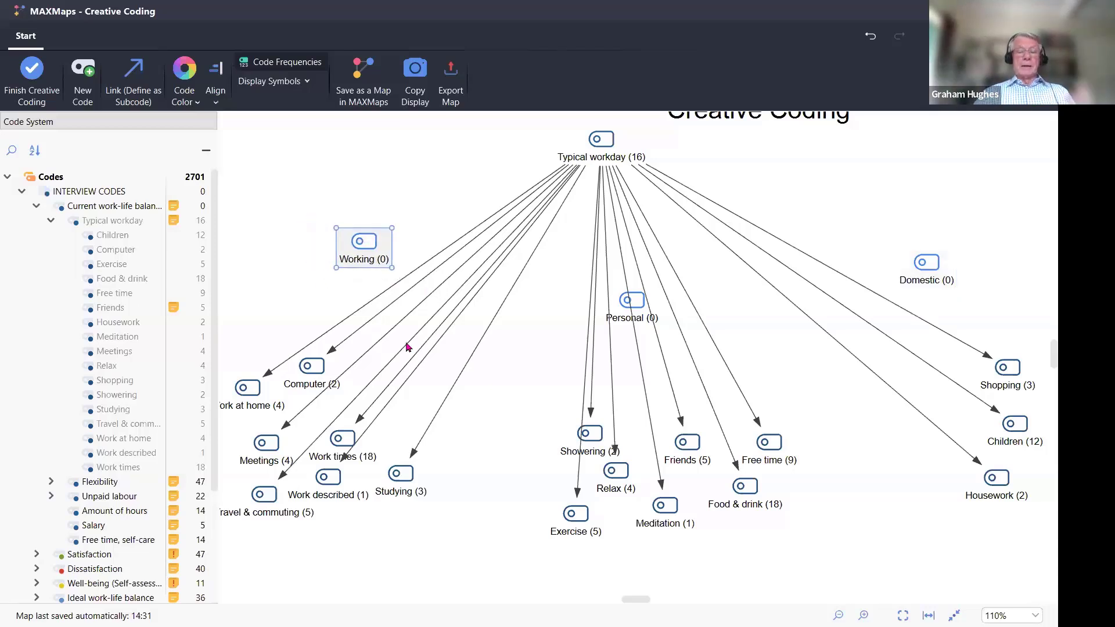
left_click(124, 69)
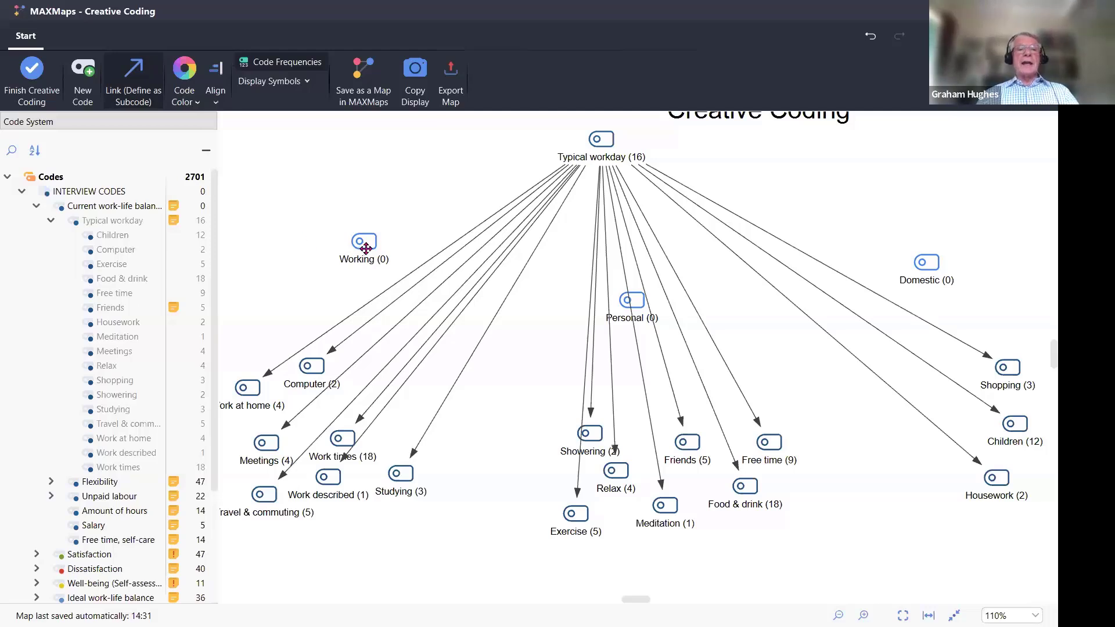
left_click_drag(361, 246, 335, 268)
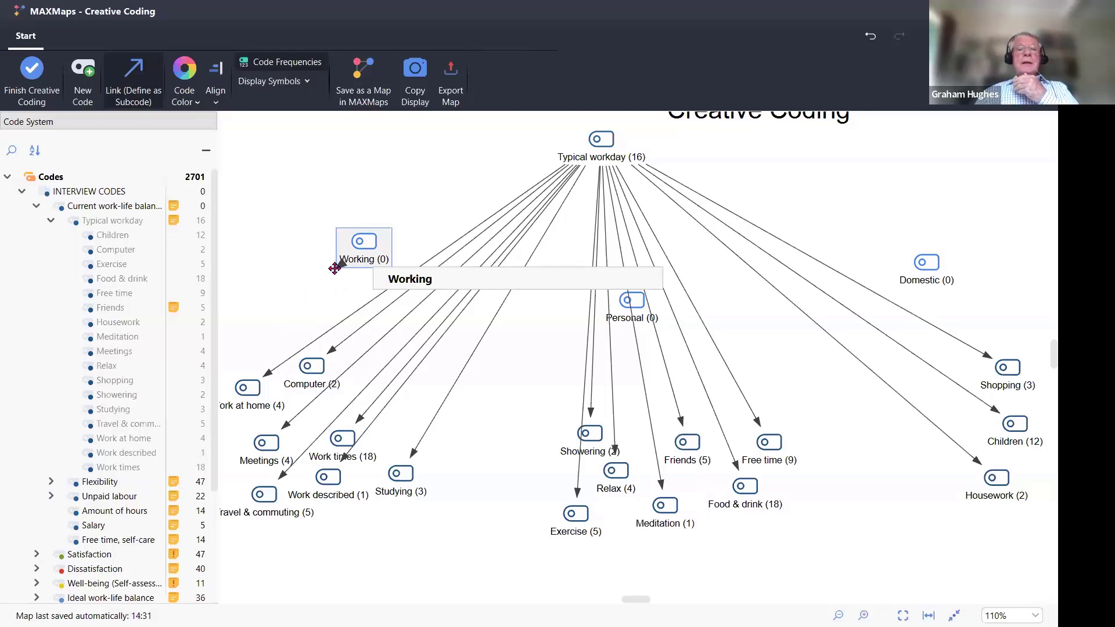
left_click_drag(314, 291, 306, 375)
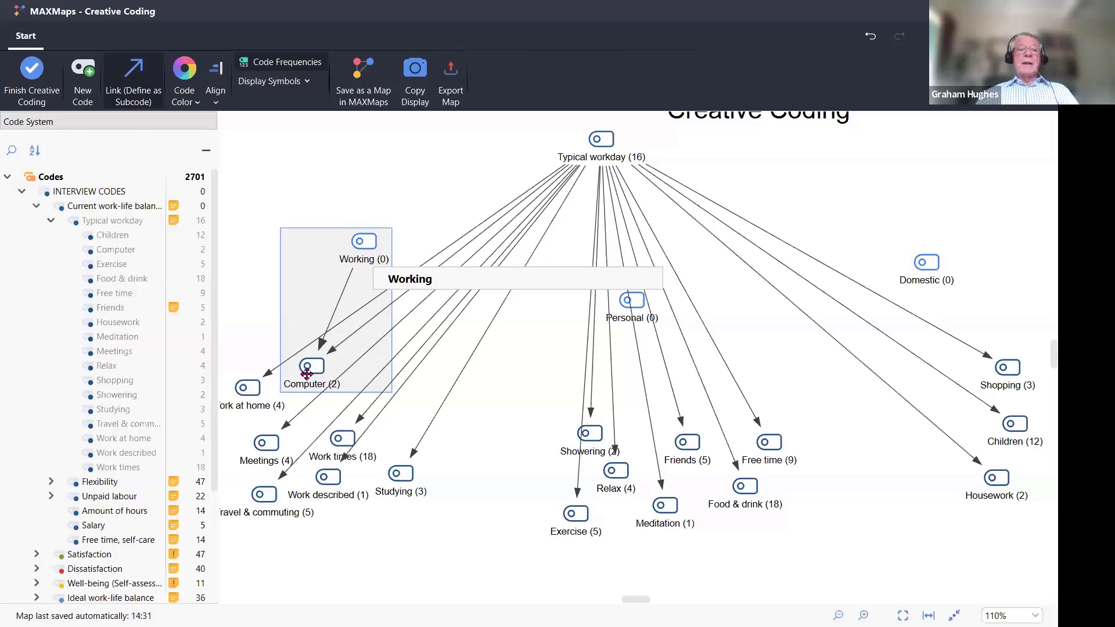
left_click_drag(307, 375, 306, 374)
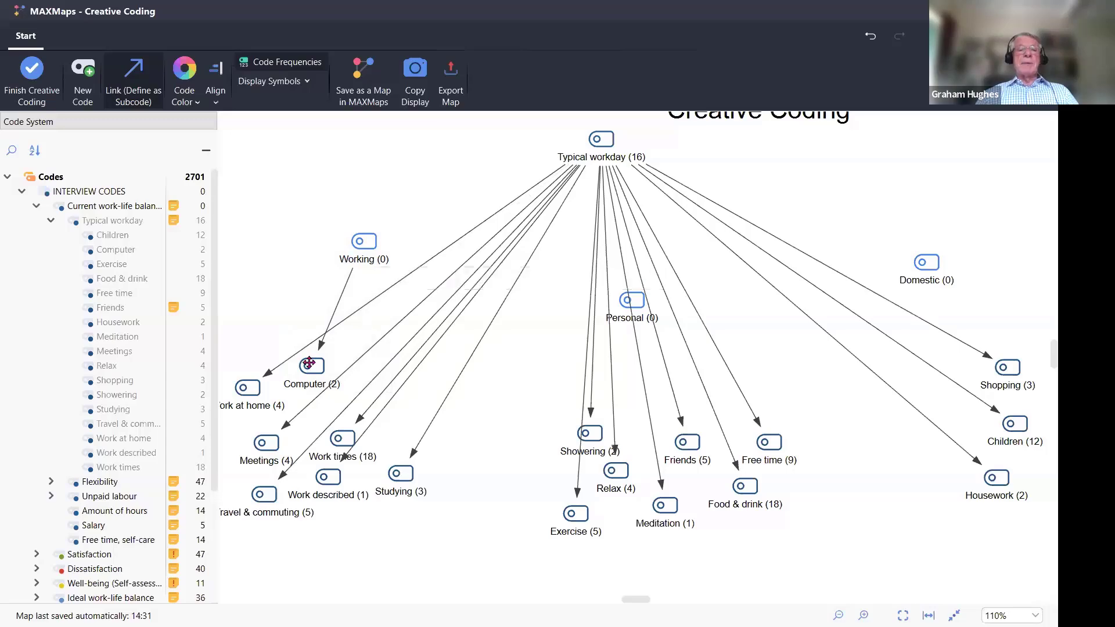
- Link Work at home, Meetings, Work times, Travel & commuting, Work described and Studying to Working as subcodes
mouse_move(601, 142)
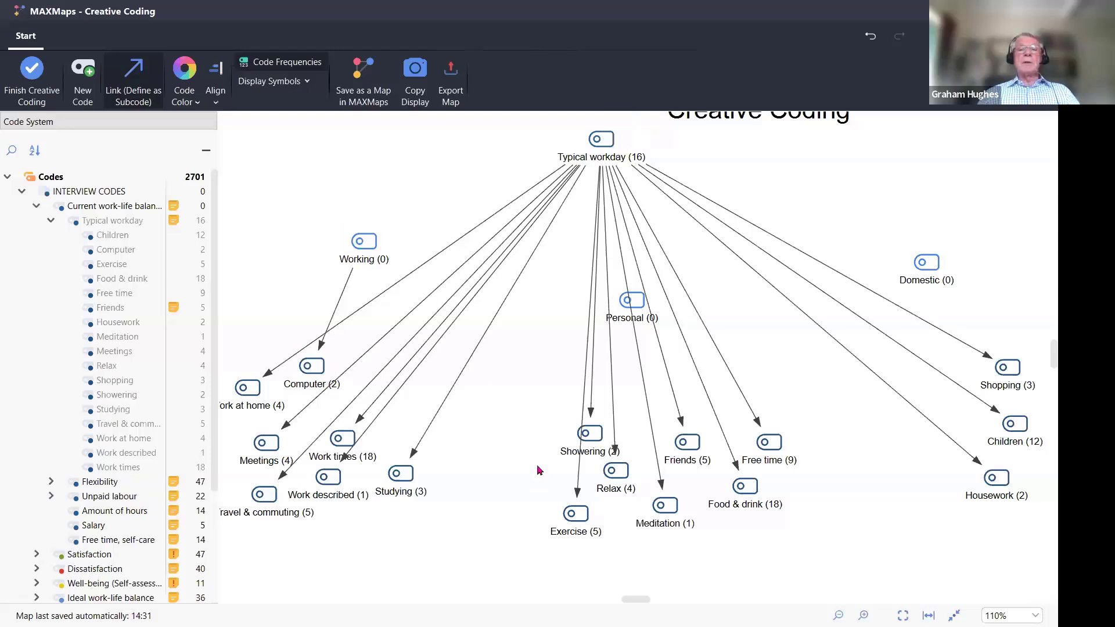
left_click(366, 245)
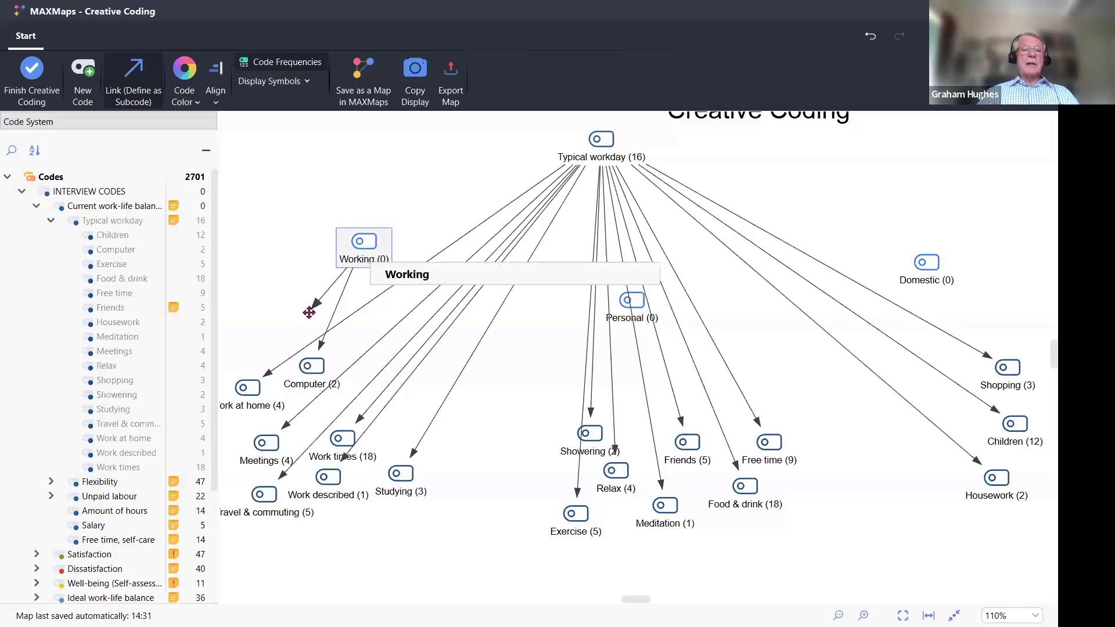
left_click_drag(298, 333, 250, 387)
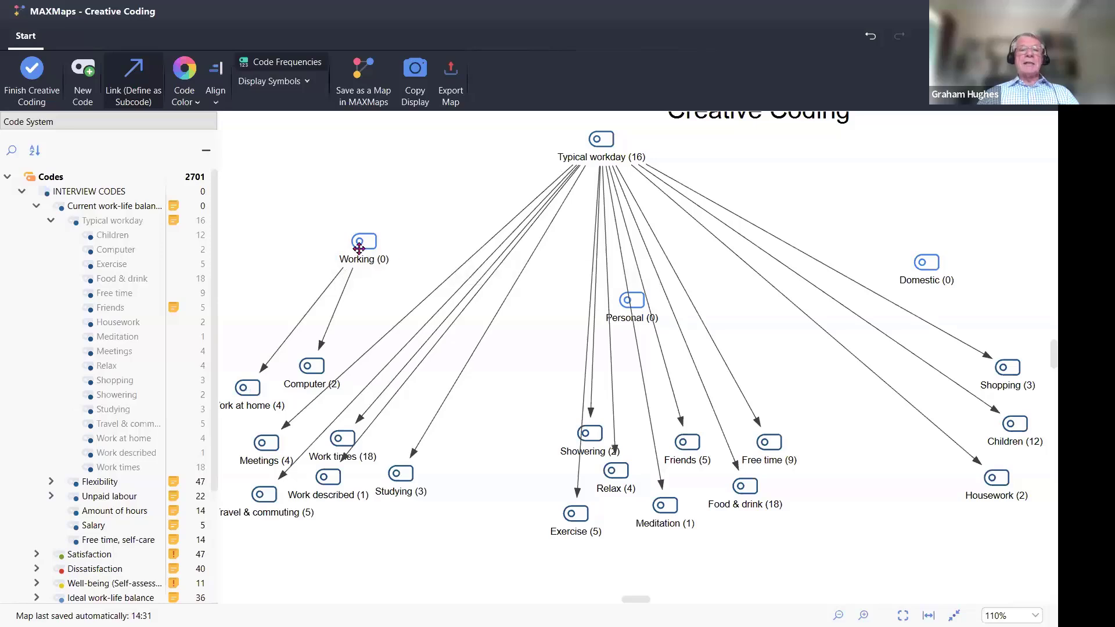
left_click_drag(358, 246, 266, 451)
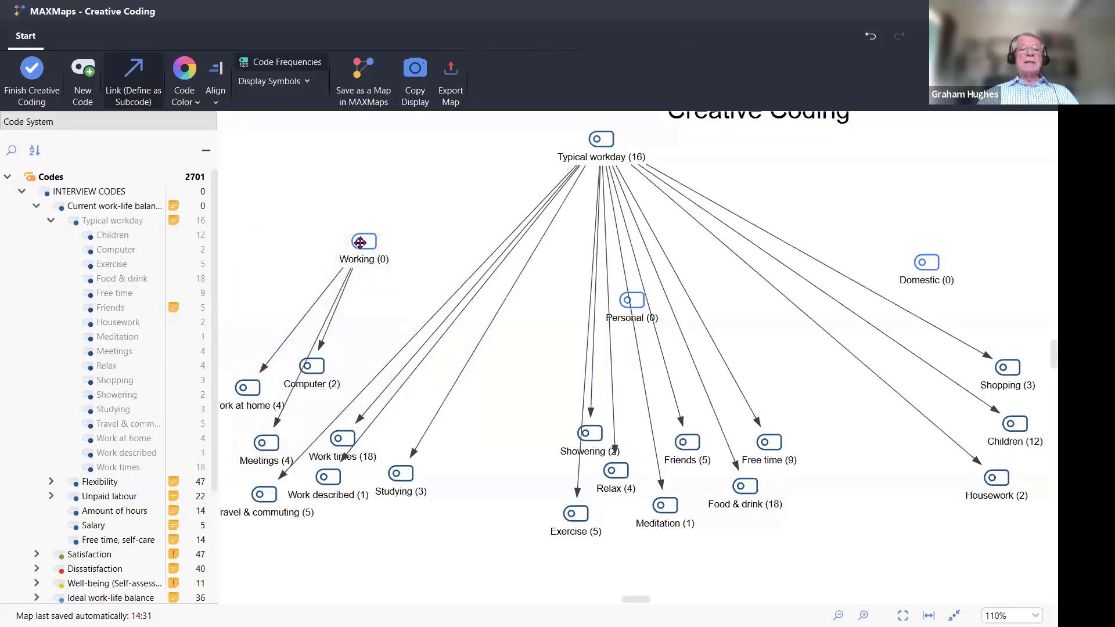
left_click_drag(360, 254, 345, 443)
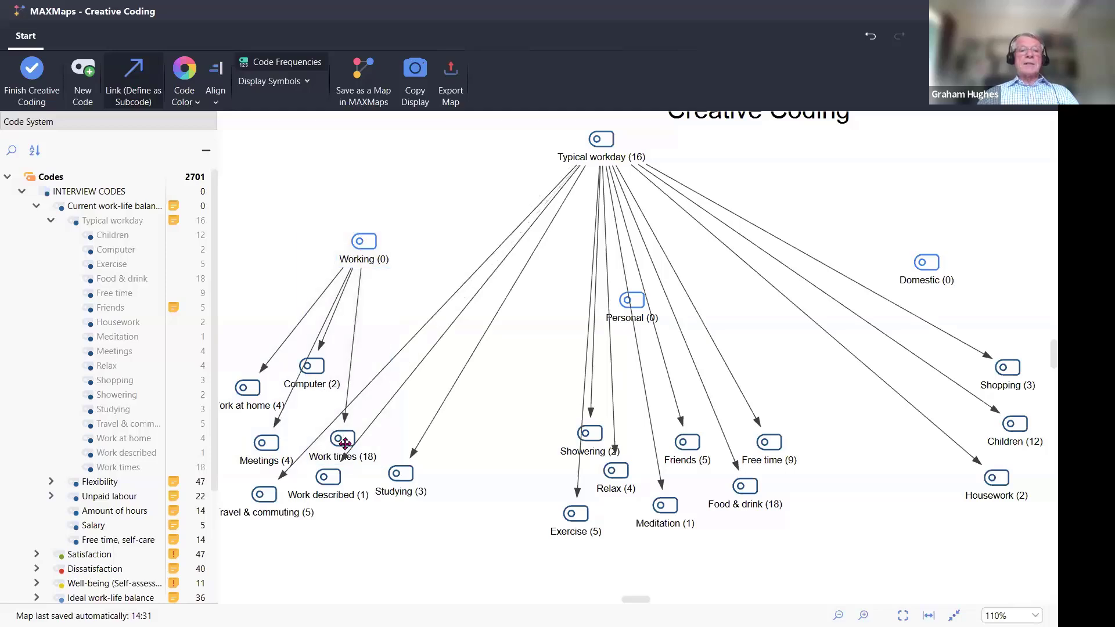
left_click_drag(374, 256, 264, 523)
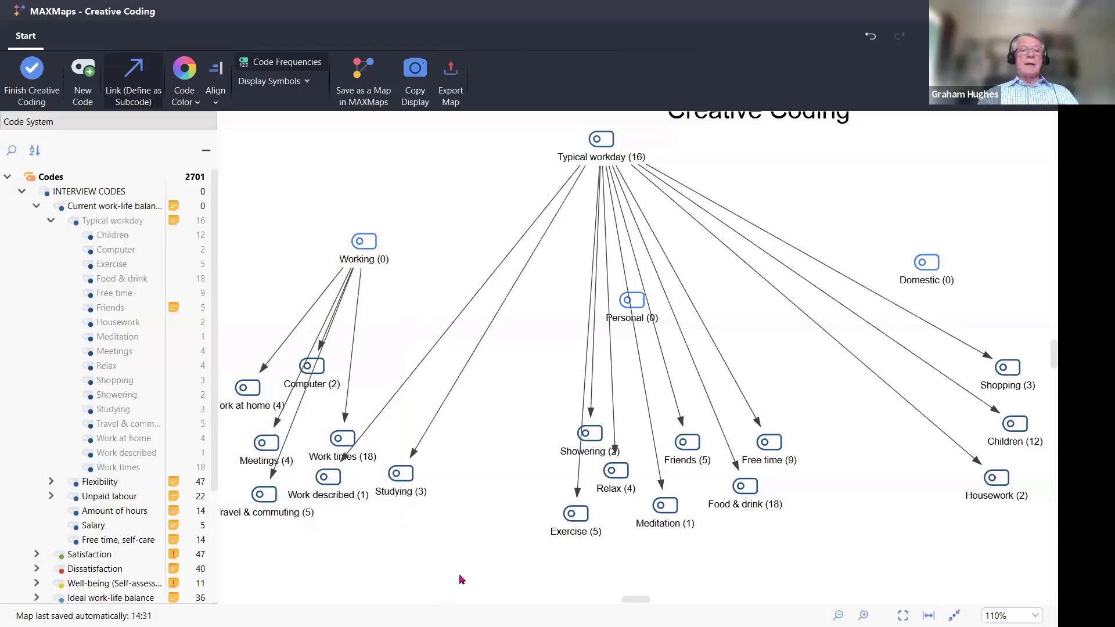
left_click_drag(363, 244, 326, 483)
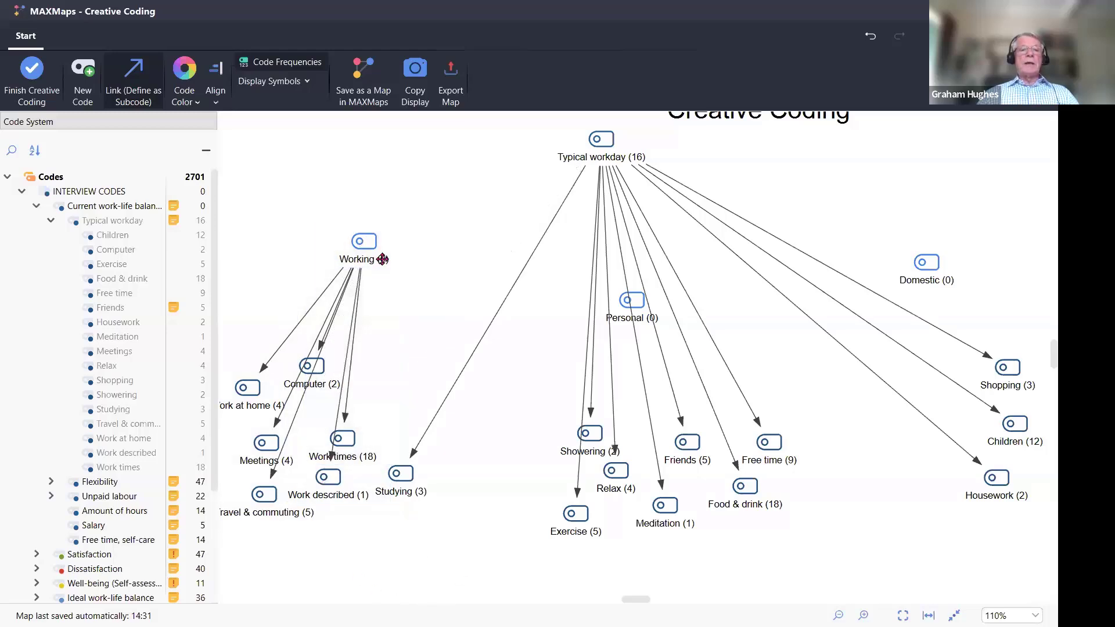
left_click_drag(364, 242, 424, 494)
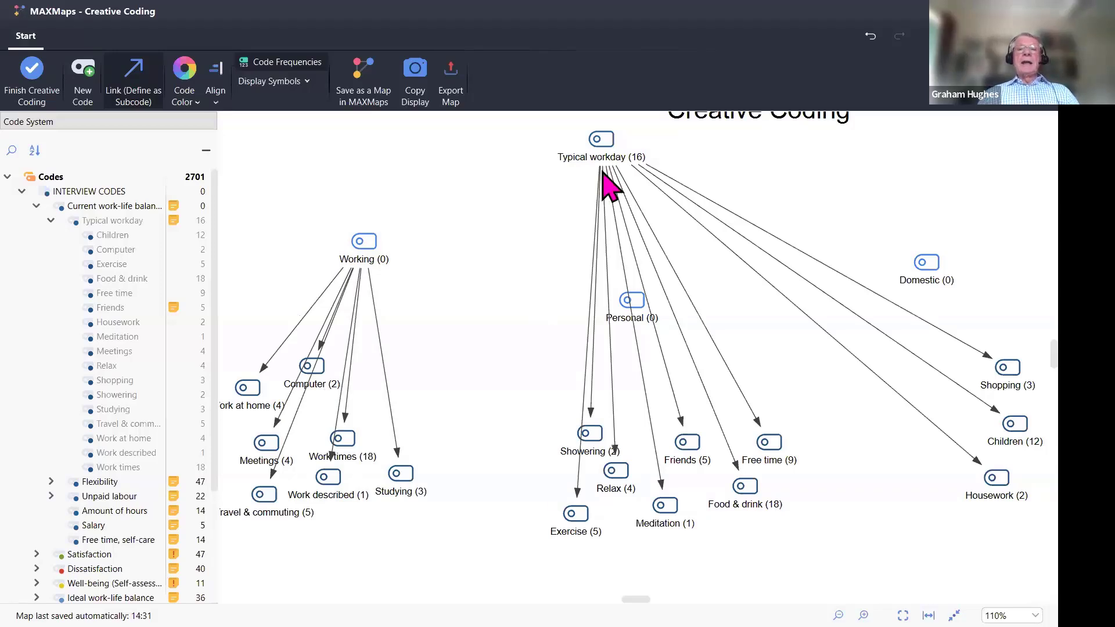
- Link the Working code to Typical workday as a subcode
left_click_drag(601, 138, 365, 244)
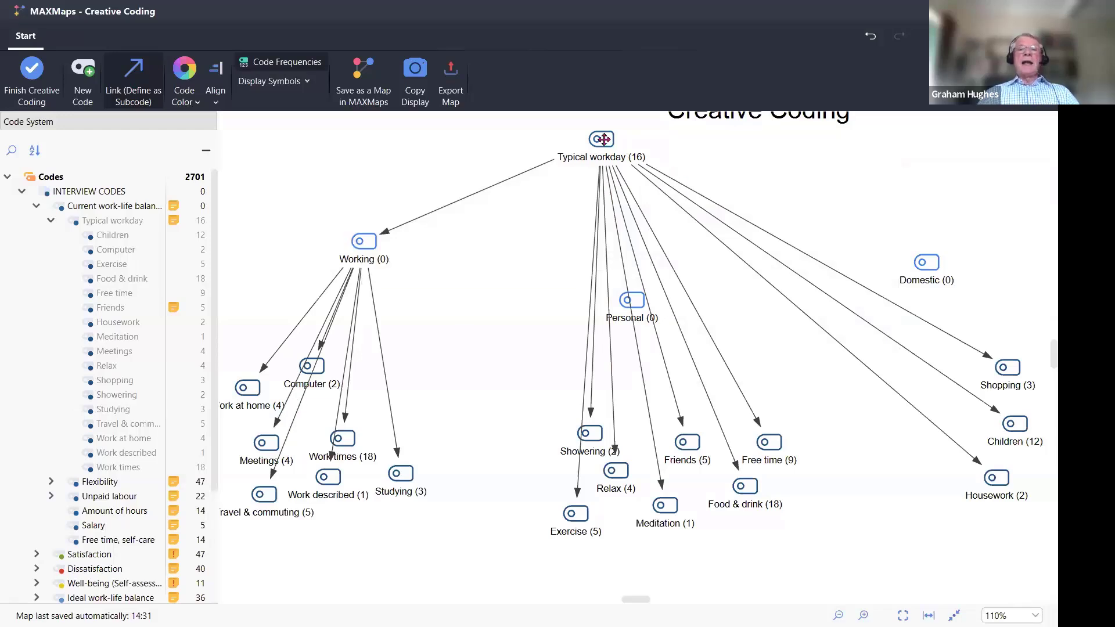
mouse_move(604, 139)
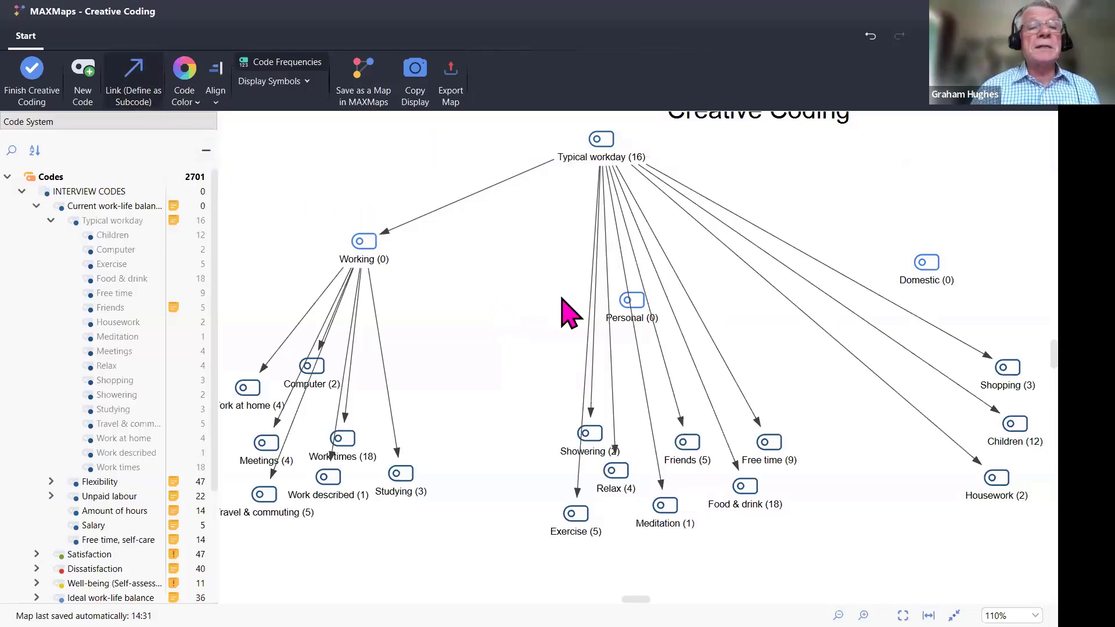
- Move Showering, Meditation and Friends apart so their connecting lines clear the Personal code, and nudge Personal slightly upward
left_click(631, 297)
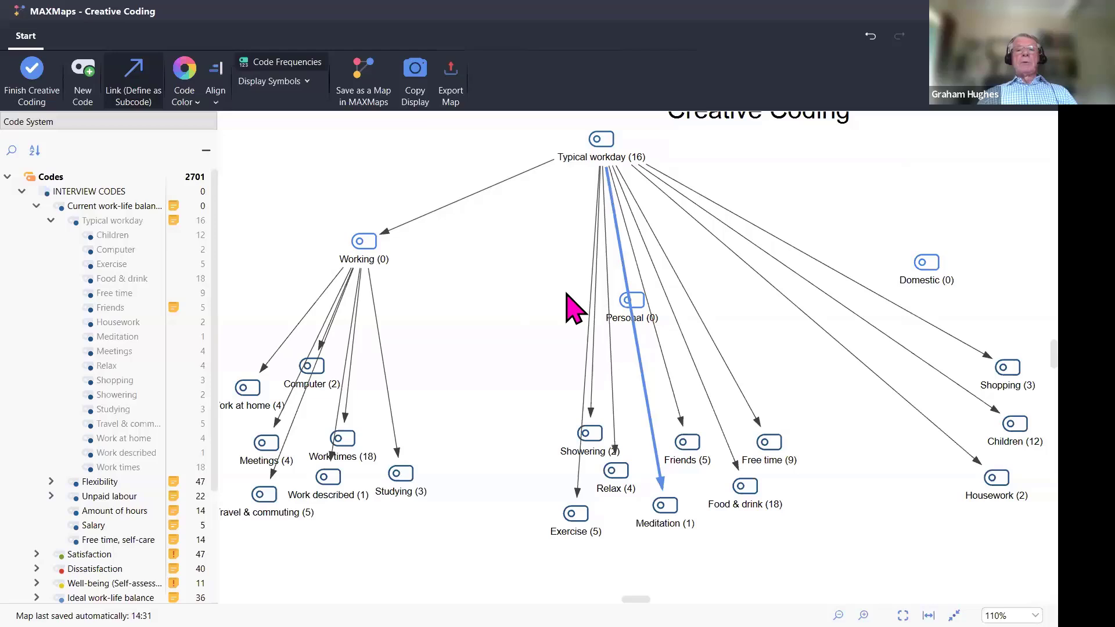
left_click(633, 301)
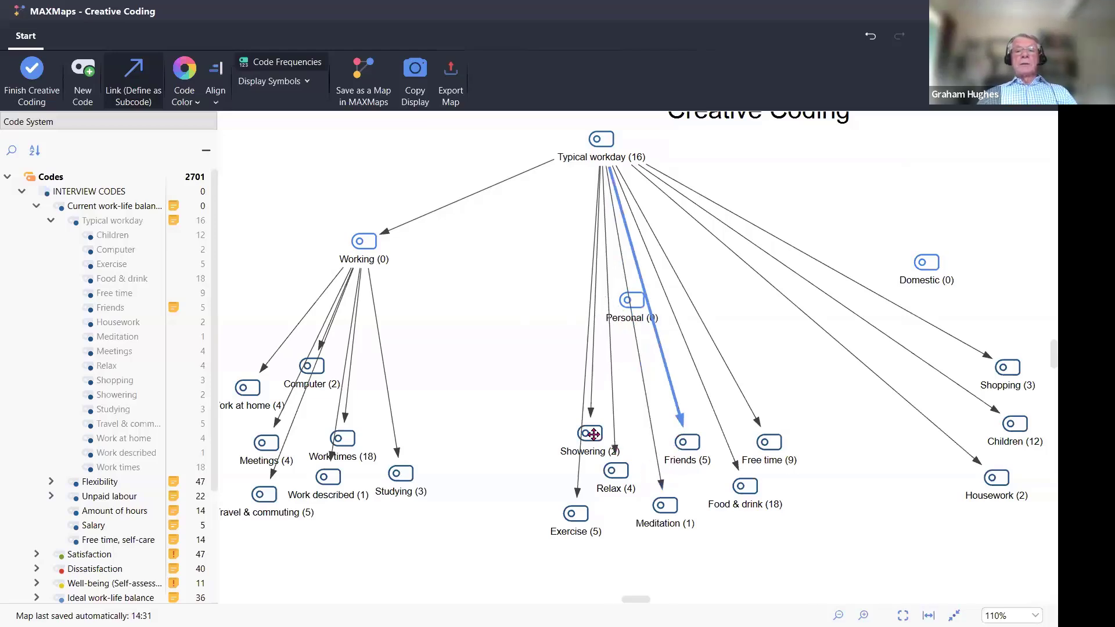
left_click_drag(589, 432, 542, 423)
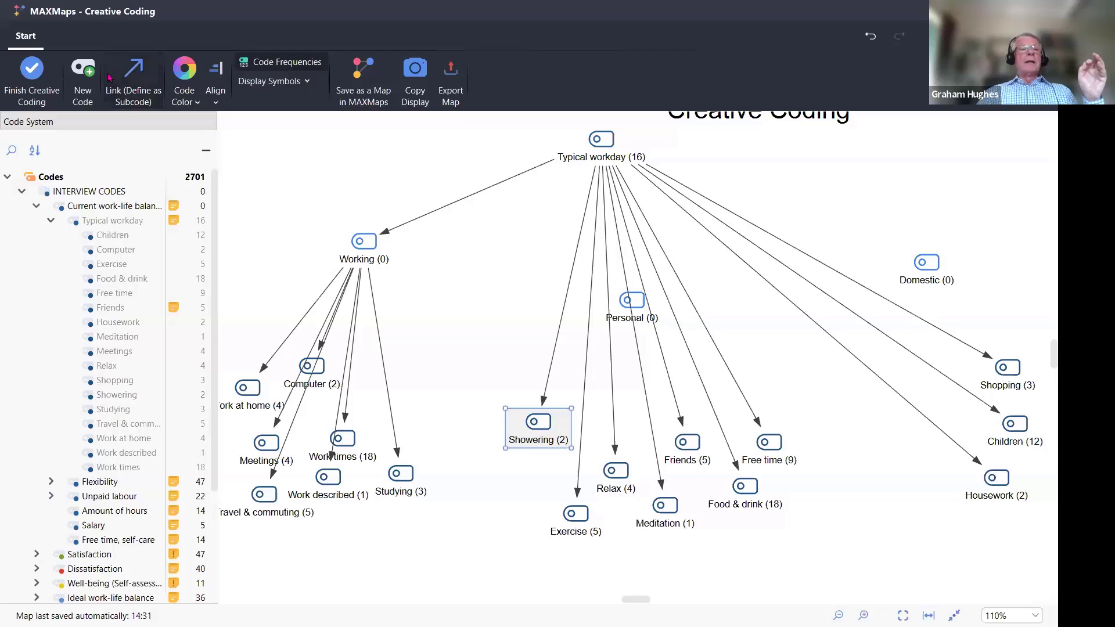
left_click(125, 63)
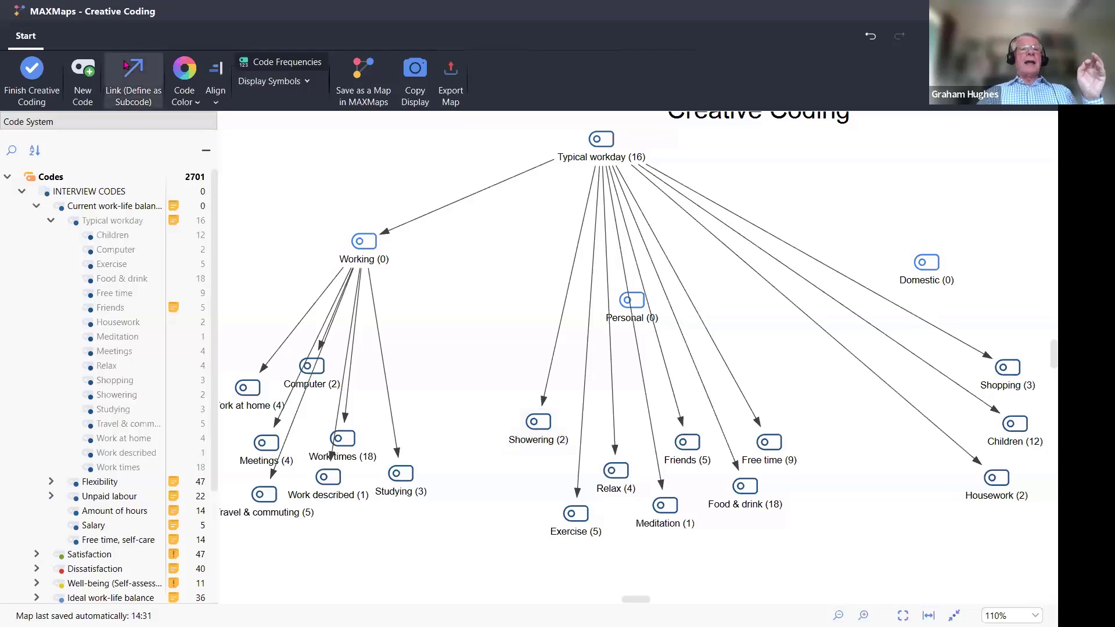
left_click(634, 304)
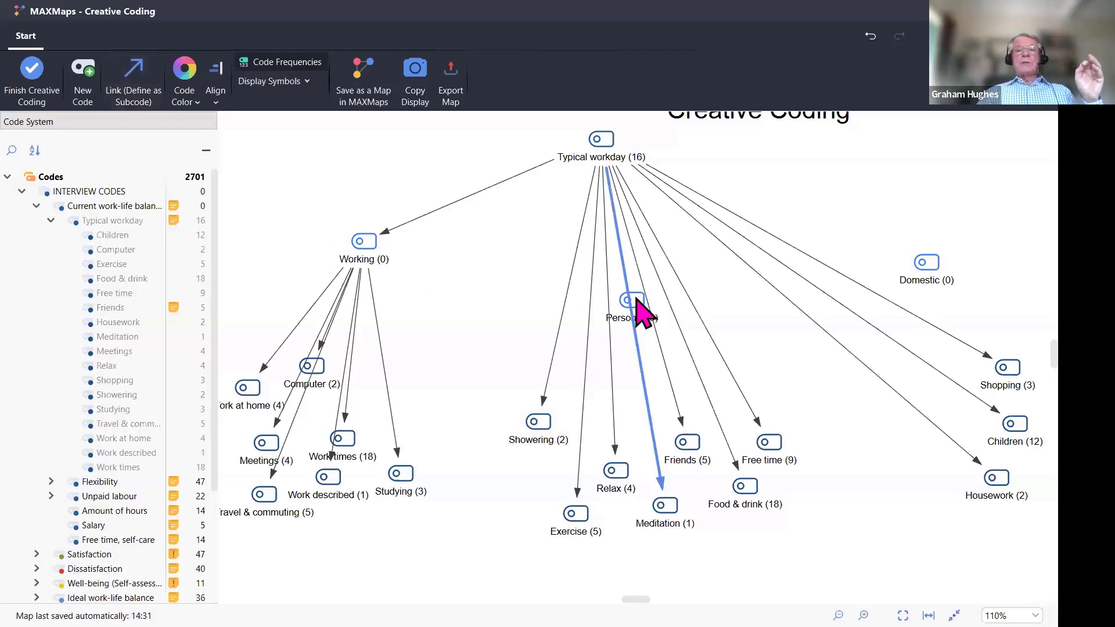
left_click(133, 72)
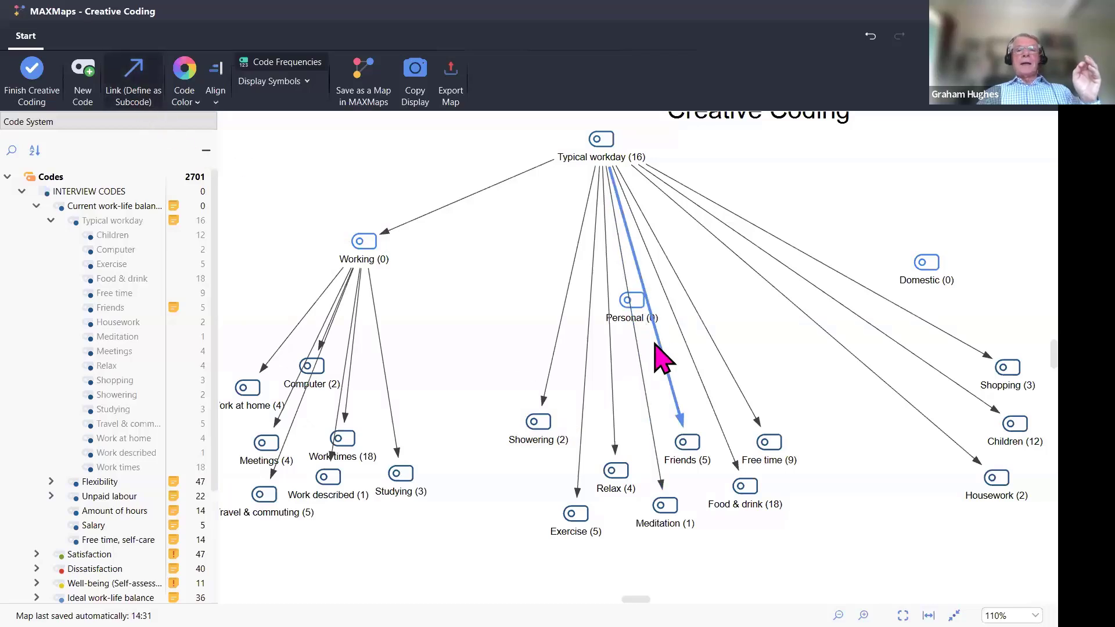
left_click_drag(677, 514, 632, 547)
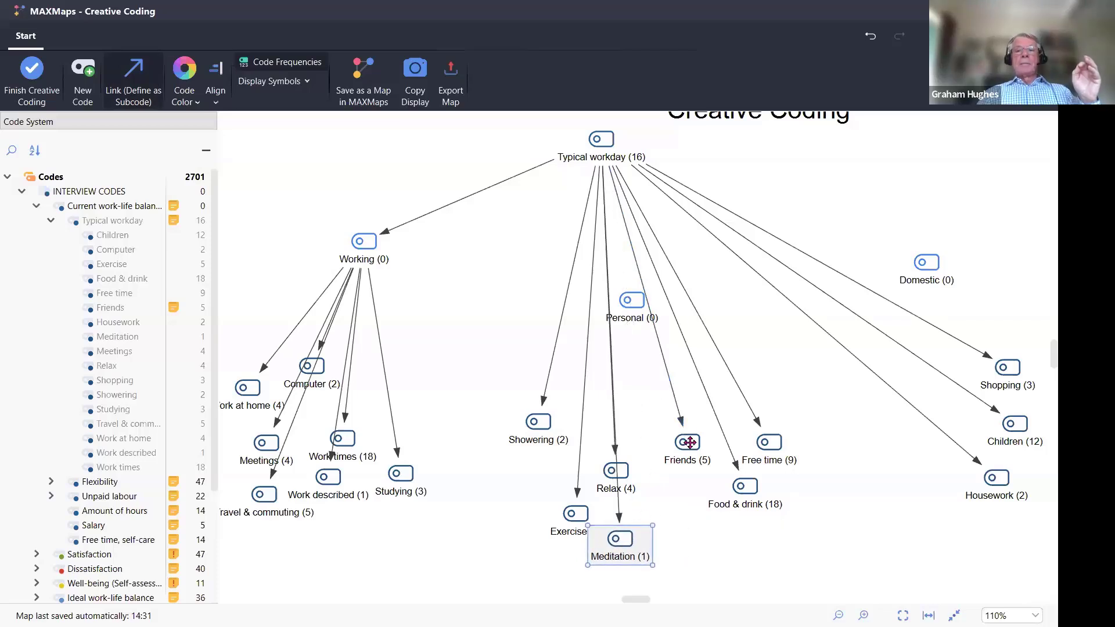
left_click_drag(688, 442, 708, 440)
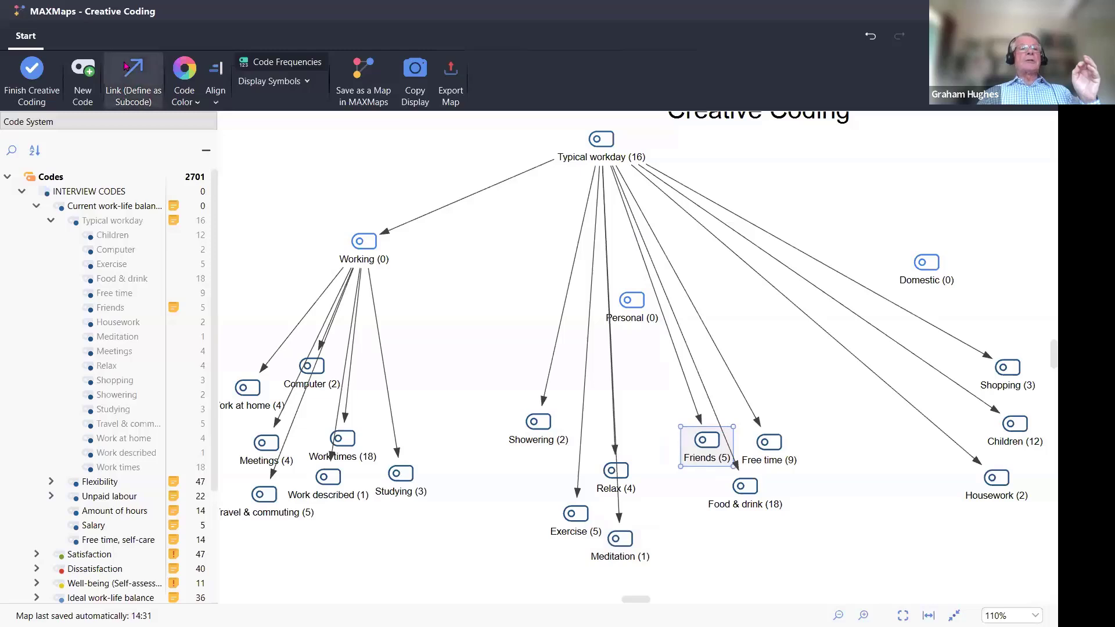
left_click(126, 81)
mouse_move(633, 306)
left_mouse_down()
mouse_move(563, 390)
mouse_move(638, 317)
mouse_move(628, 293)
left_mouse_up()
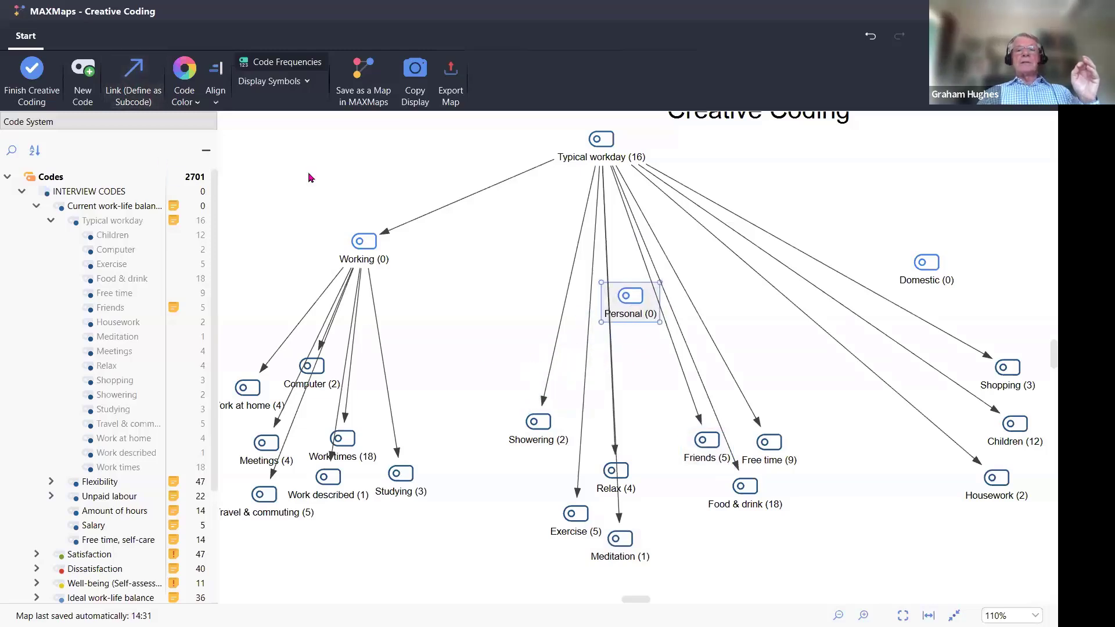
- Link Showering, Friends, Food & drink, Free time, Exercise and Meditation to Personal as subcodes
left_click(118, 63)
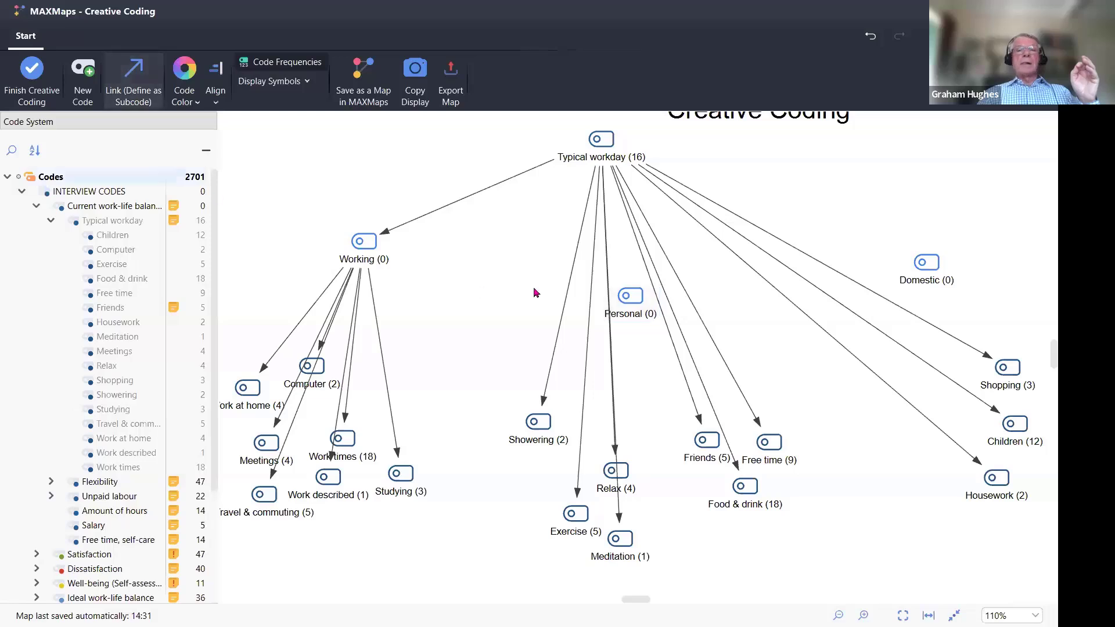
left_click_drag(632, 296, 529, 426)
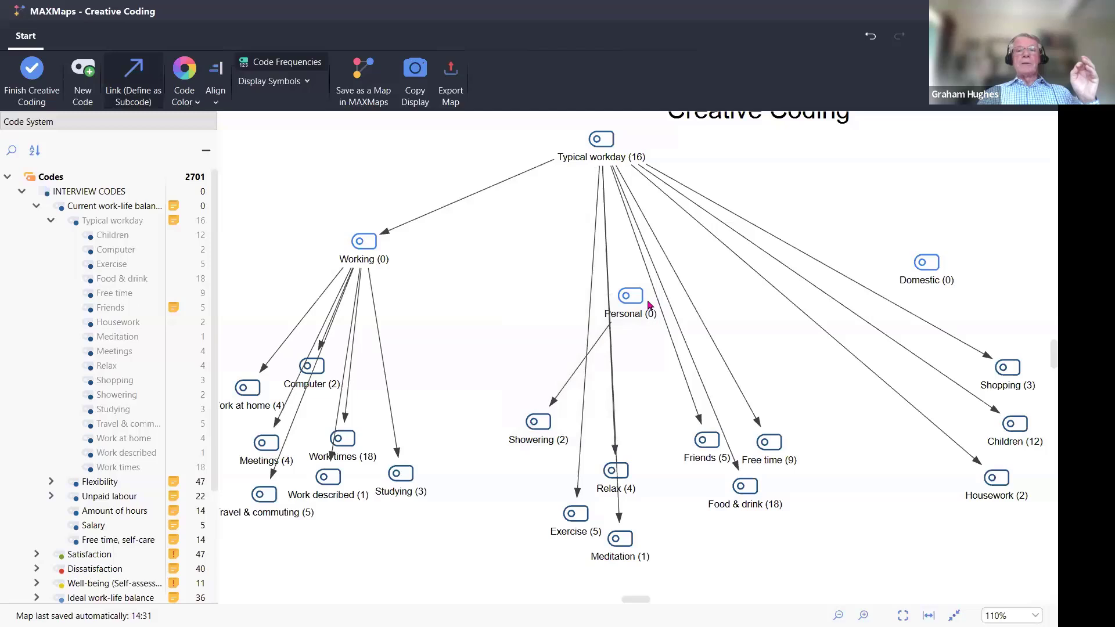
left_click_drag(633, 297, 717, 459)
left_click_drag(635, 302, 763, 498)
left_click_drag(643, 294, 789, 458)
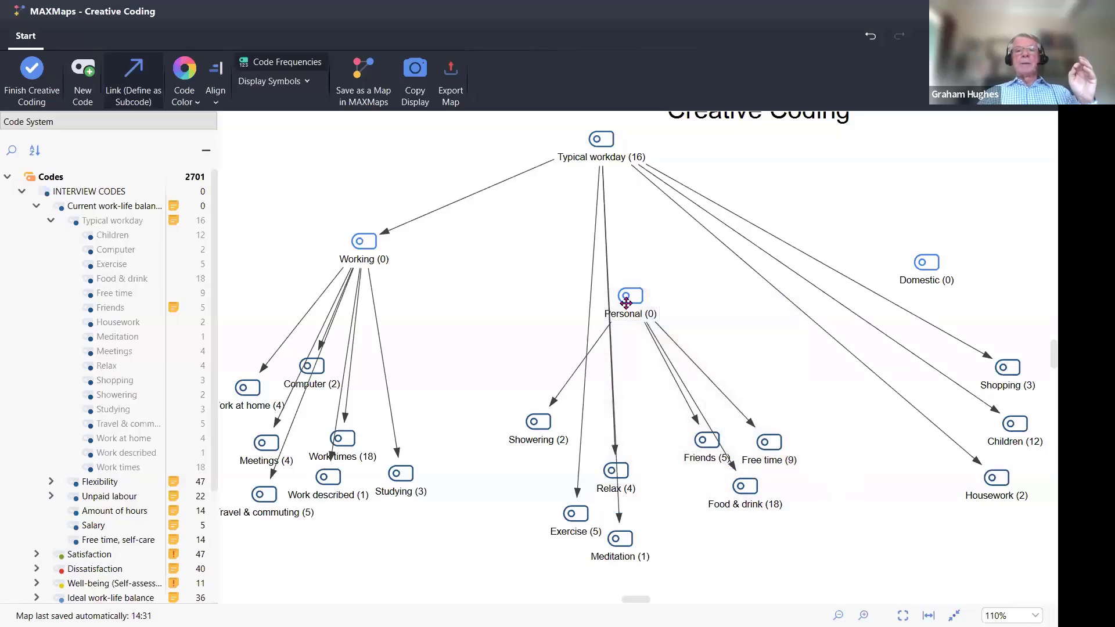
left_click_drag(628, 302, 575, 515)
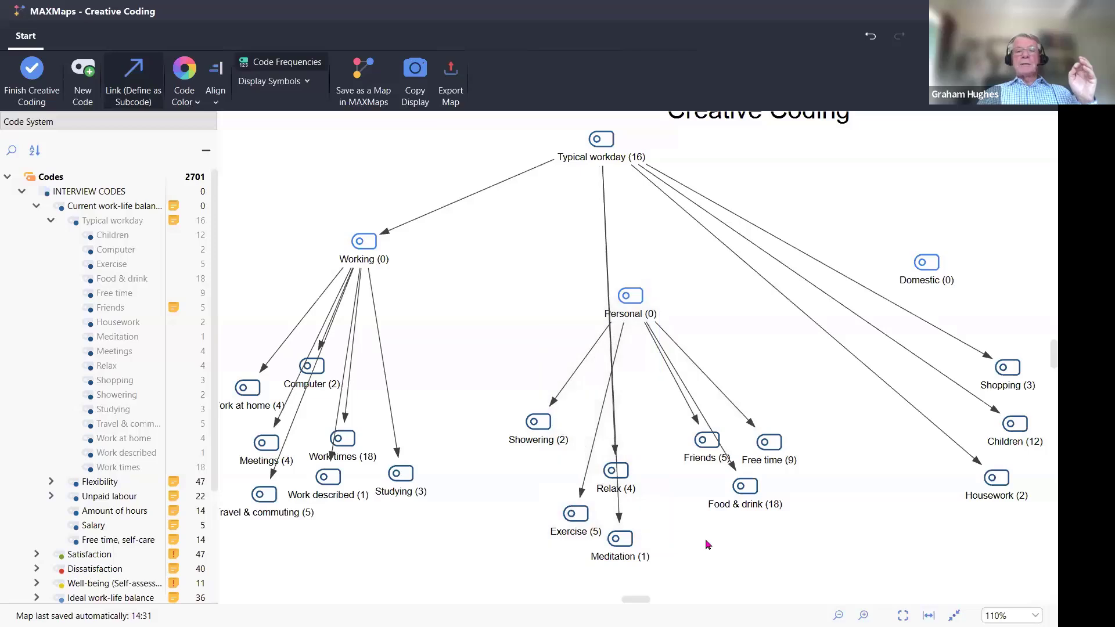
left_click(629, 296)
left_click_drag(626, 353, 622, 538)
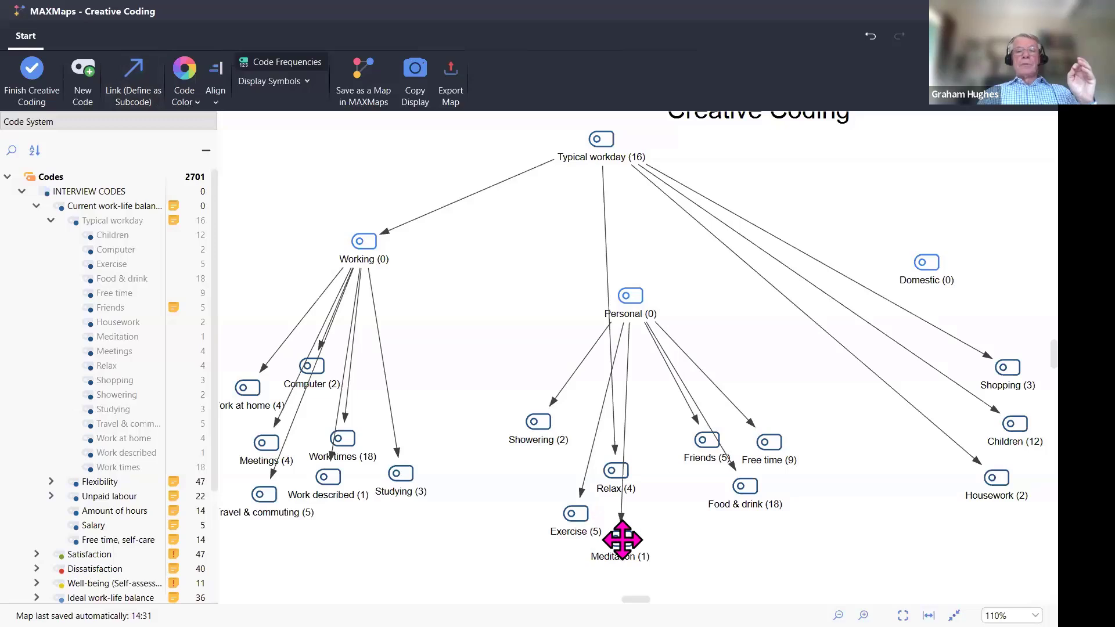
- Spread out the codes beneath Personal by repositioning Meditation, Friends and Showering around Relax
left_click_drag(620, 533, 682, 542)
left_click_drag(703, 440, 687, 457)
left_click_drag(541, 427, 546, 461)
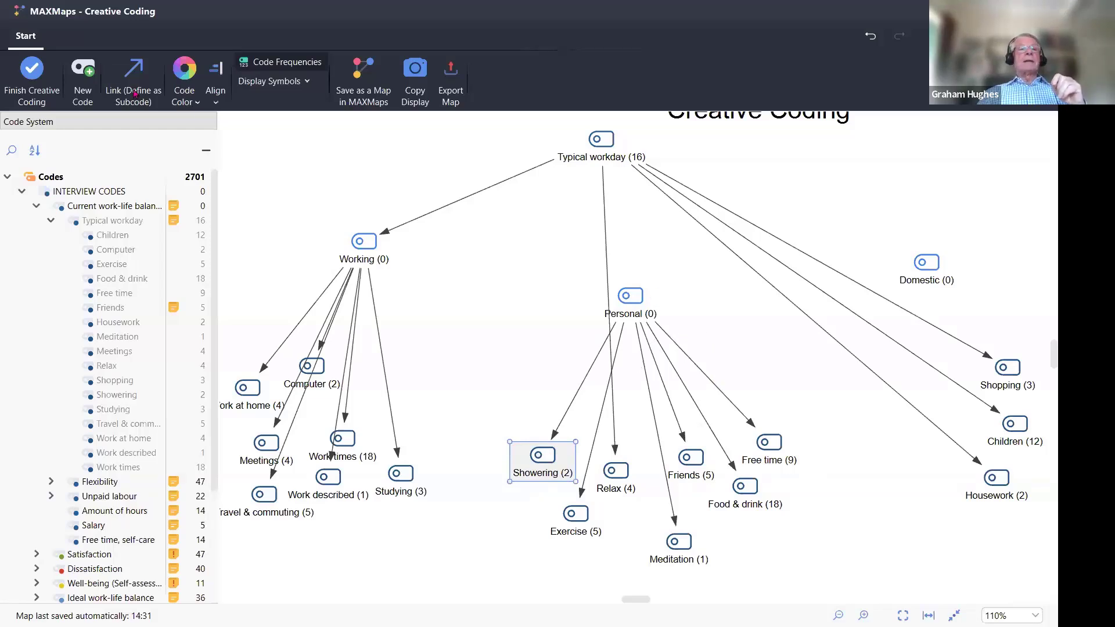
- Link Relax to Personal as a subcode, and link Personal to Typical workday as a subcode
left_click(113, 62)
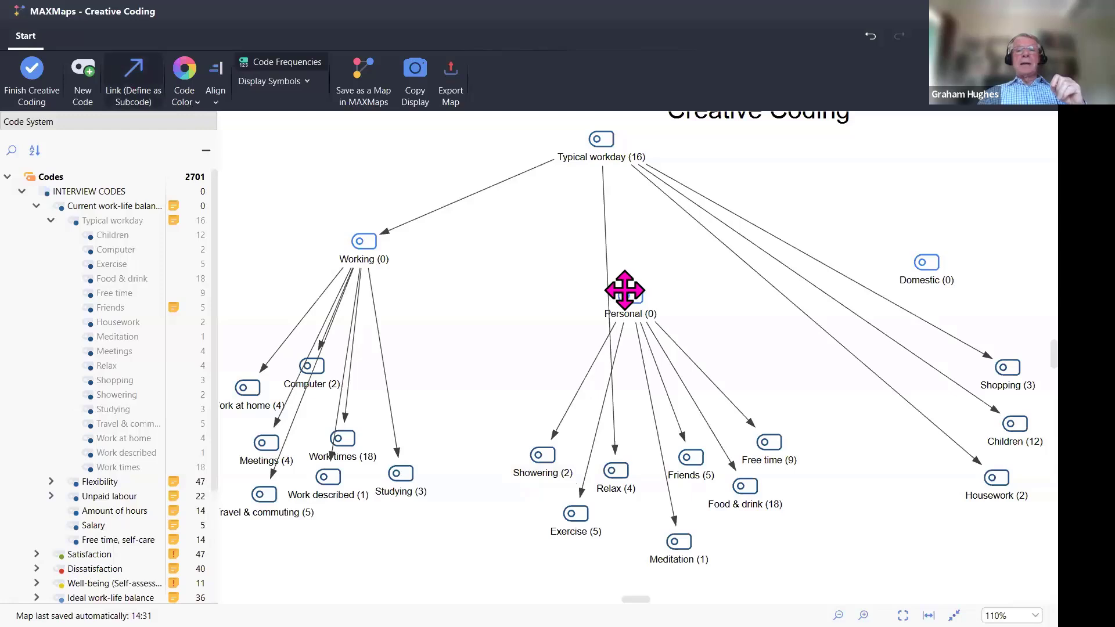
left_click_drag(622, 291, 619, 468)
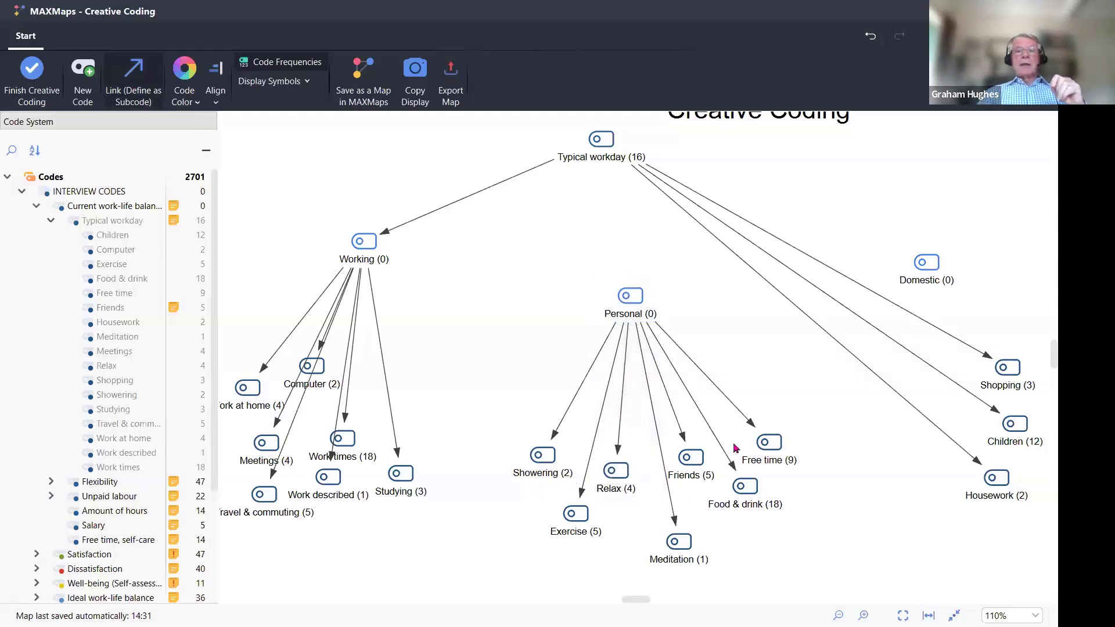
mouse_move(603, 139)
left_mouse_down()
mouse_move(612, 279)
mouse_move(625, 308)
left_mouse_up()
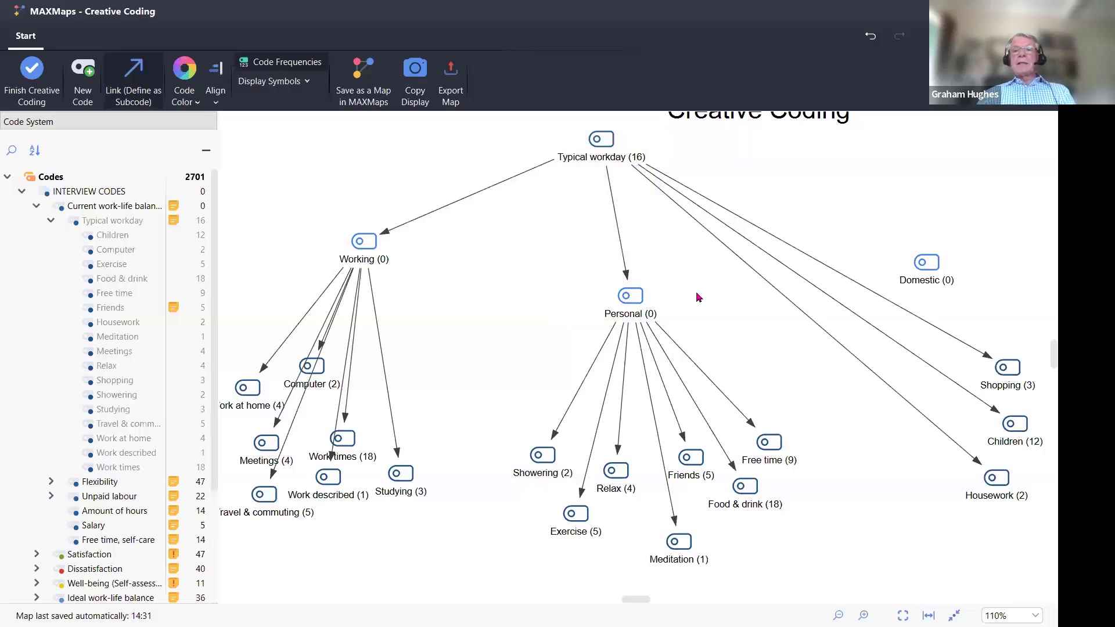
- Link Housework, Children and Shopping to Domestic as subcodes, and link Domestic to Typical workday
mouse_move(921, 264)
left_mouse_down()
mouse_move(936, 411)
mouse_move(995, 477)
left_mouse_up()
left_click_drag(934, 272, 1015, 426)
left_click_drag(924, 261, 1022, 378)
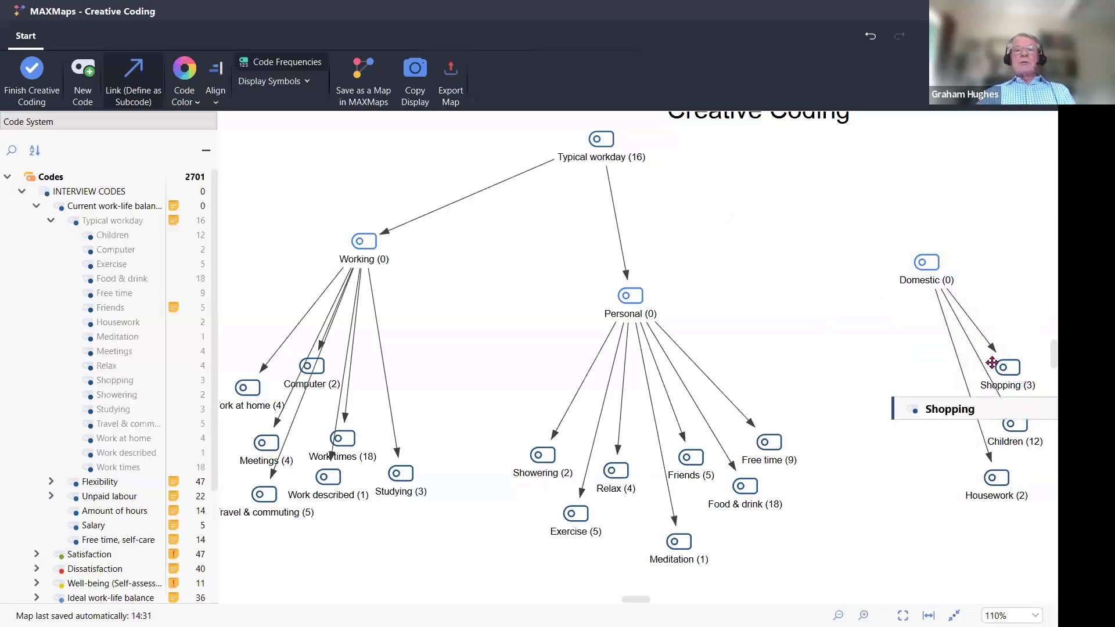
left_click_drag(602, 142, 927, 268)
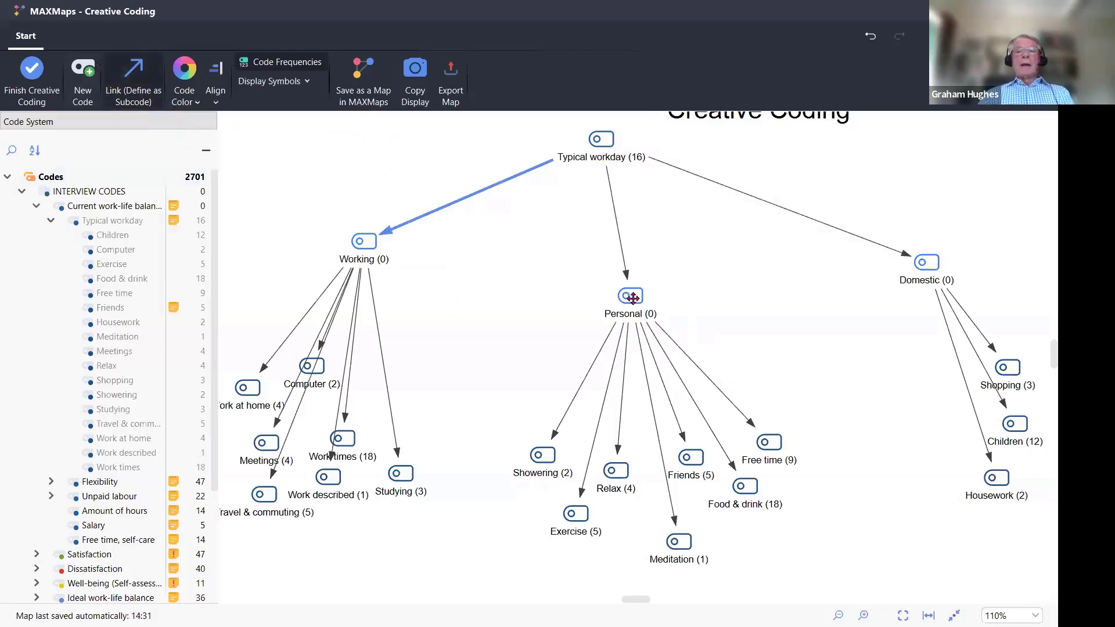
- Tidy the map by moving Personal, Meditation and Exercise upward and spreading Housework, Children and Shopping beneath Domestic
left_click_drag(630, 295, 621, 254)
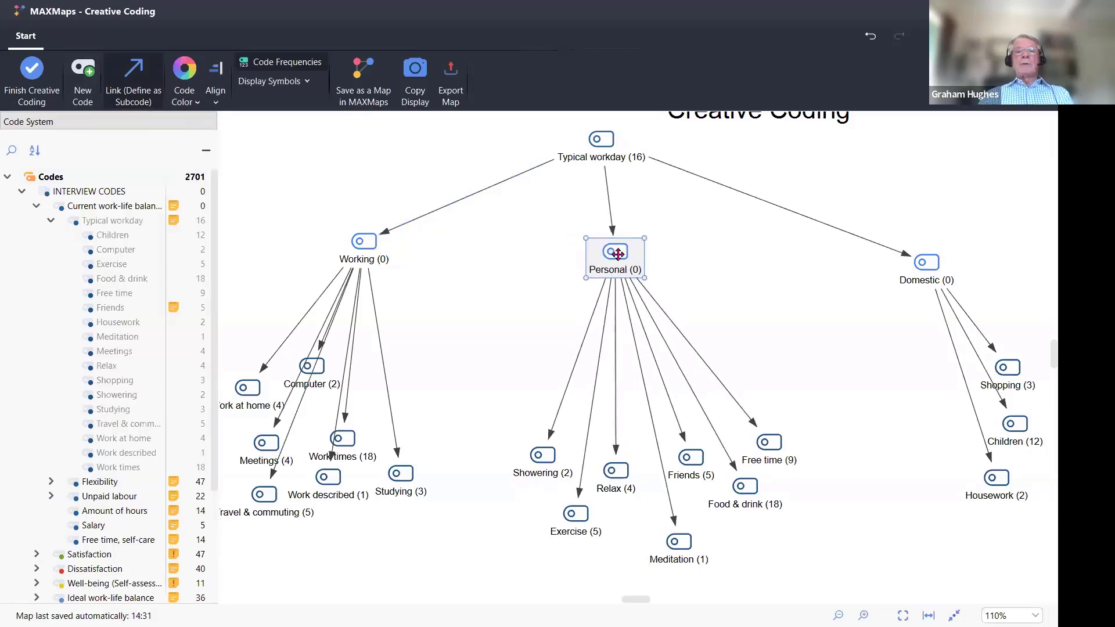
left_click_drag(687, 540, 668, 506)
left_click_drag(575, 502, 575, 492)
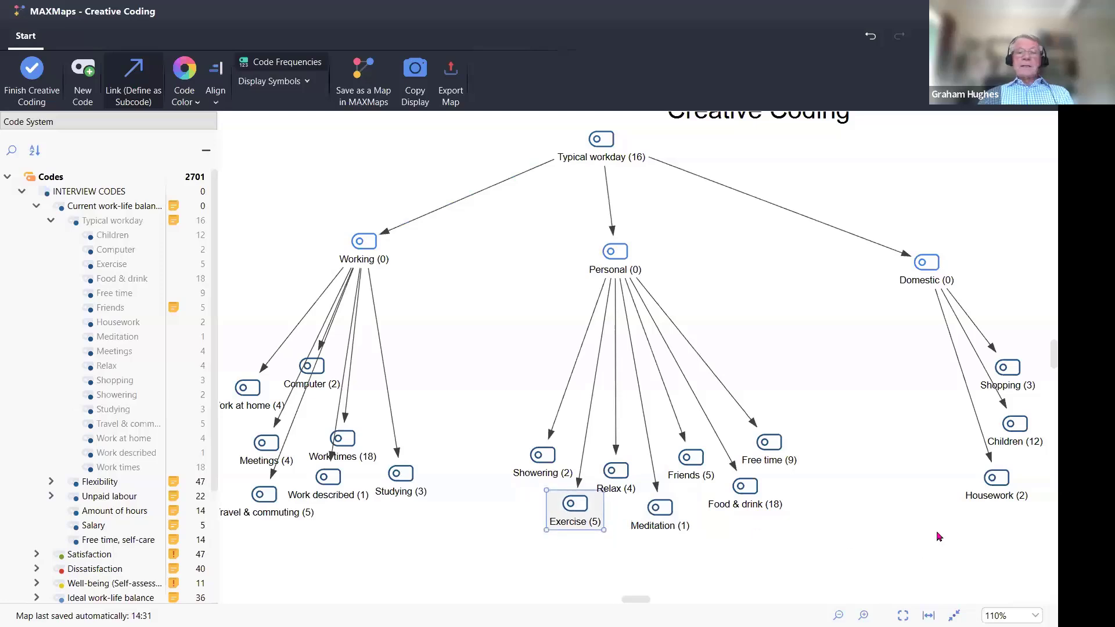
left_click_drag(987, 468, 873, 441)
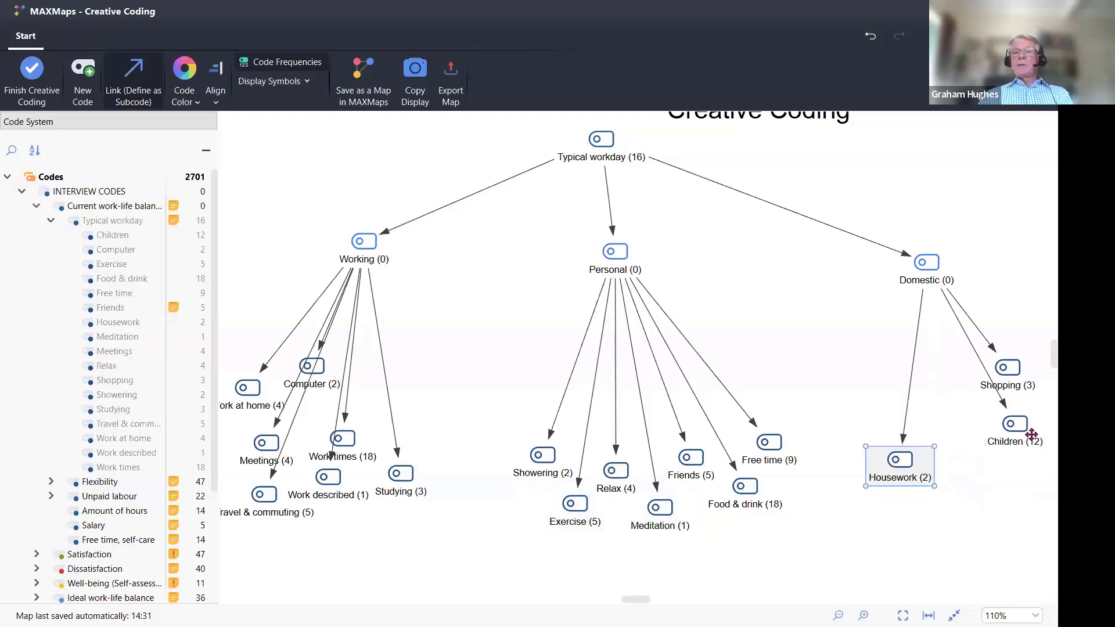
left_click_drag(999, 437, 974, 479)
left_click_drag(1011, 367, 1007, 411)
scroll(790, 299, "up", 1)
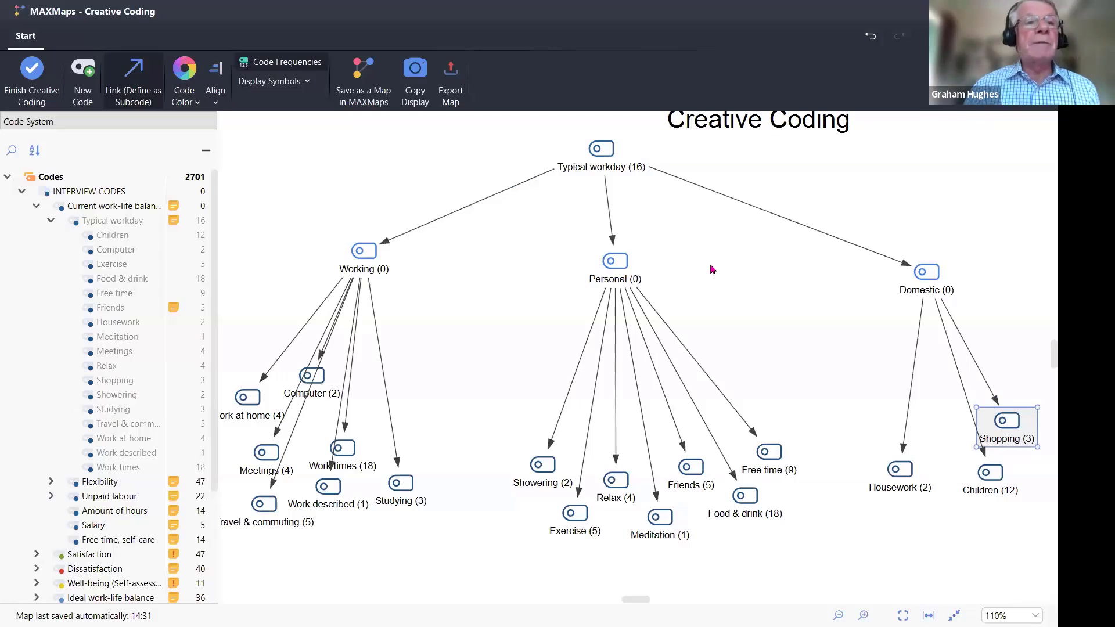
- Set the code color of Working to red and apply it to its subcodes as well
left_click(364, 255)
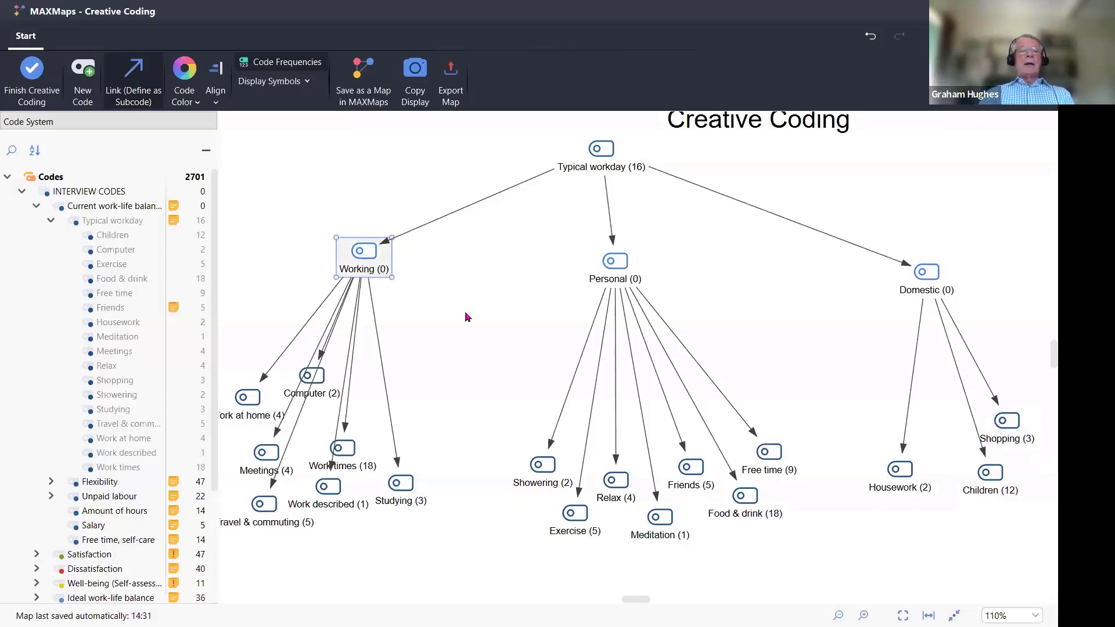
left_click(181, 70)
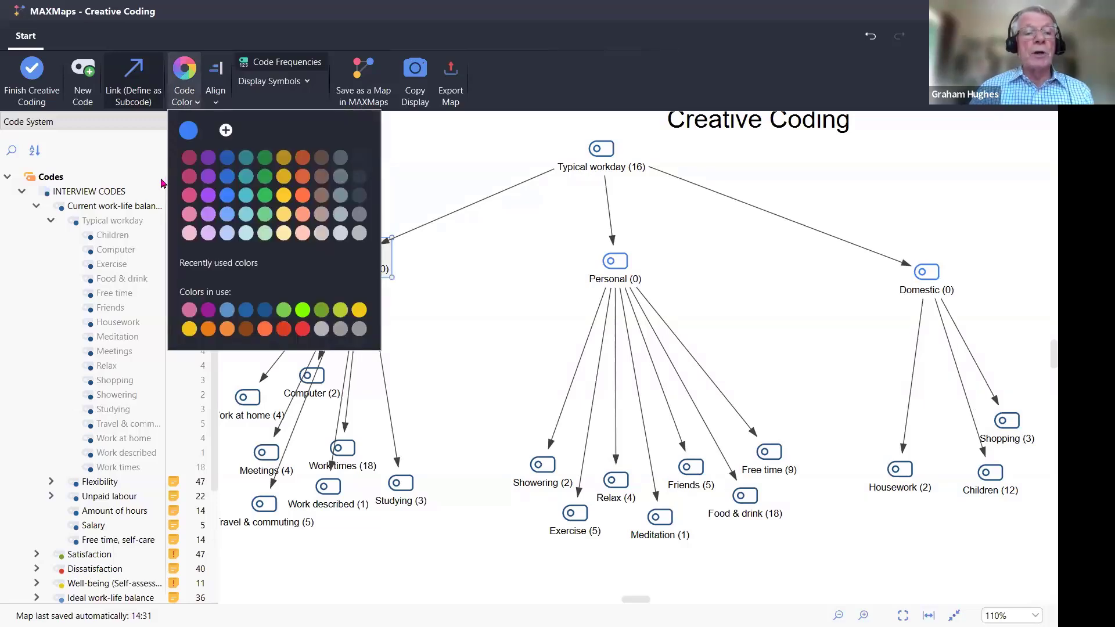
left_click(301, 331)
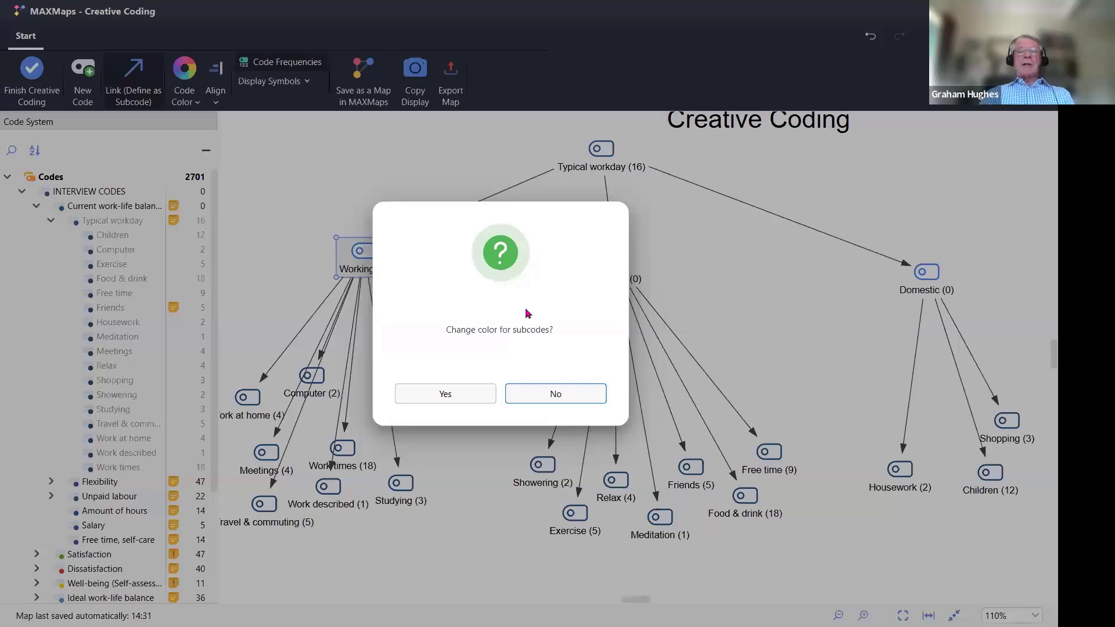
left_click(454, 397)
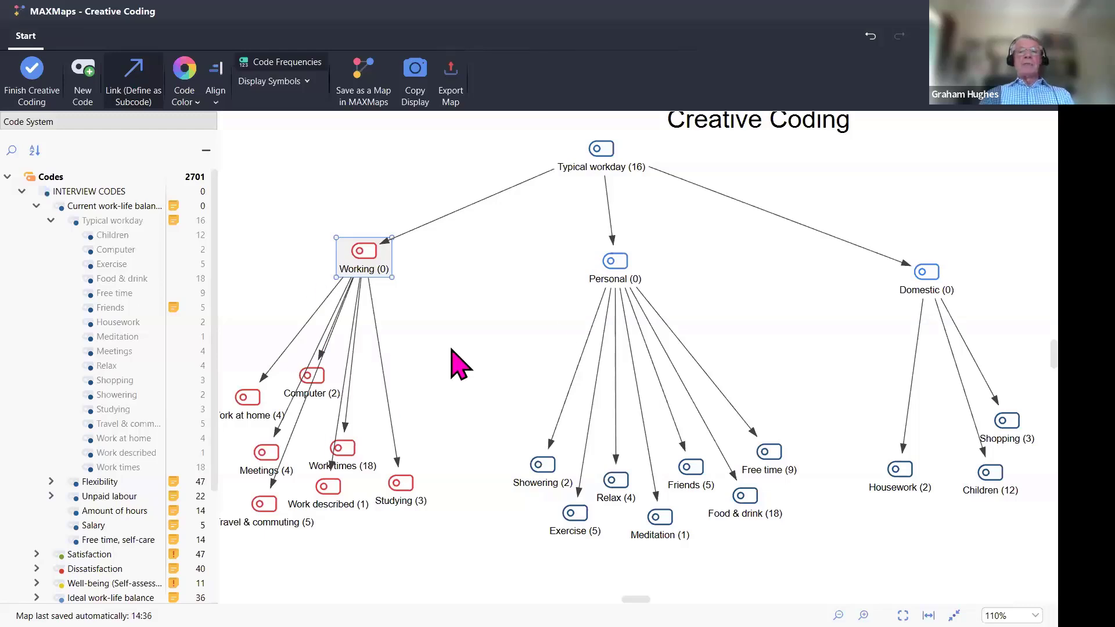
- Set the code color of Personal to bright green, including its subcodes, and clear the selection
left_click(612, 264)
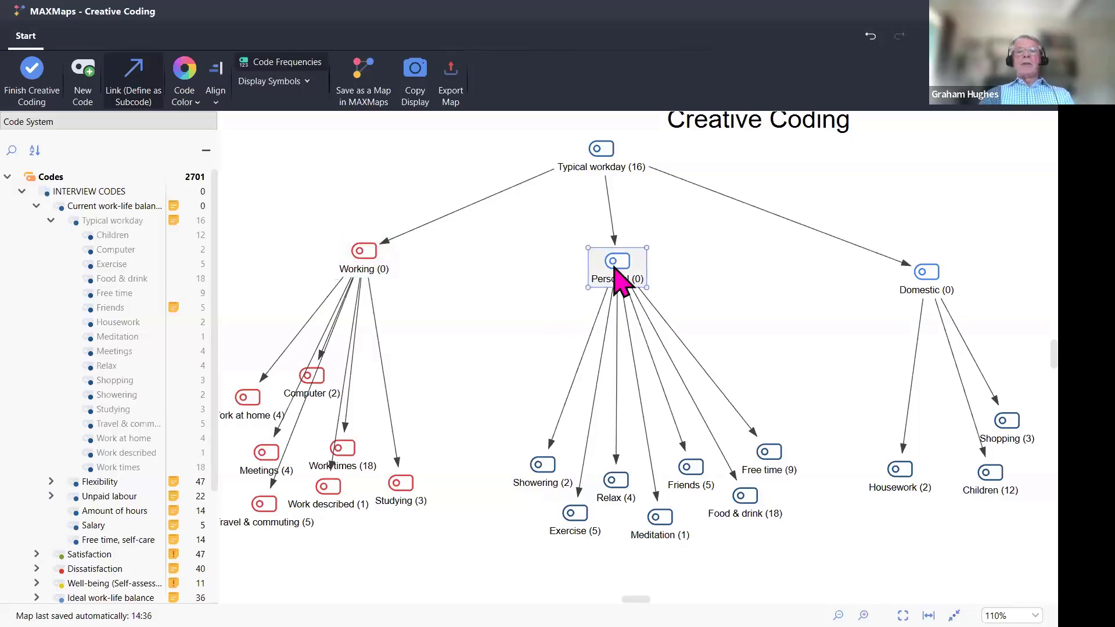
left_click(176, 78)
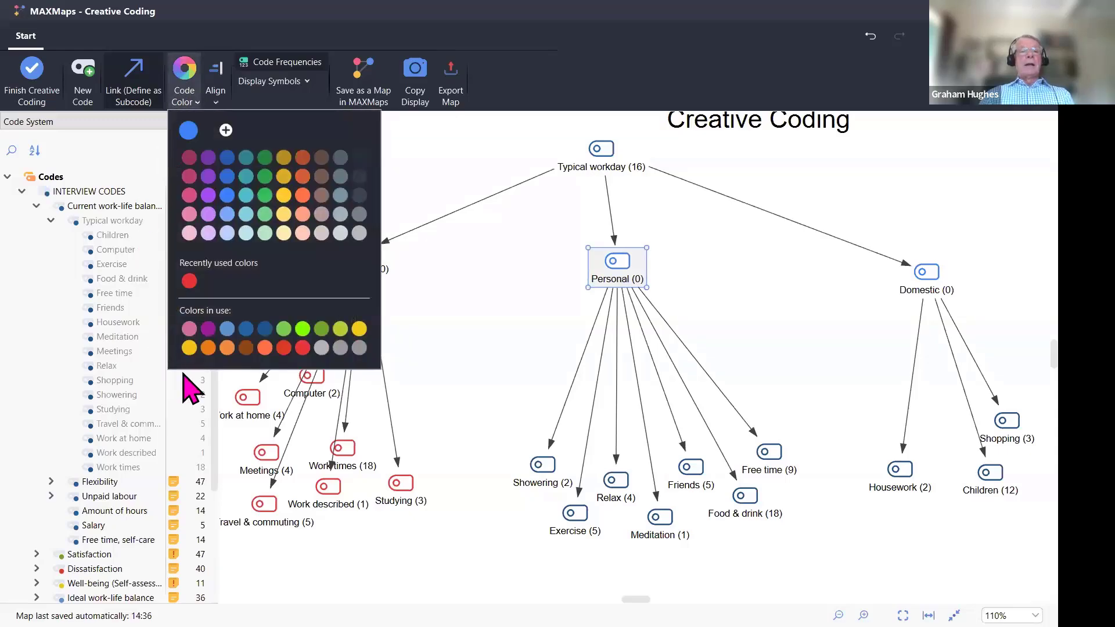
left_click(303, 330)
left_click(450, 397)
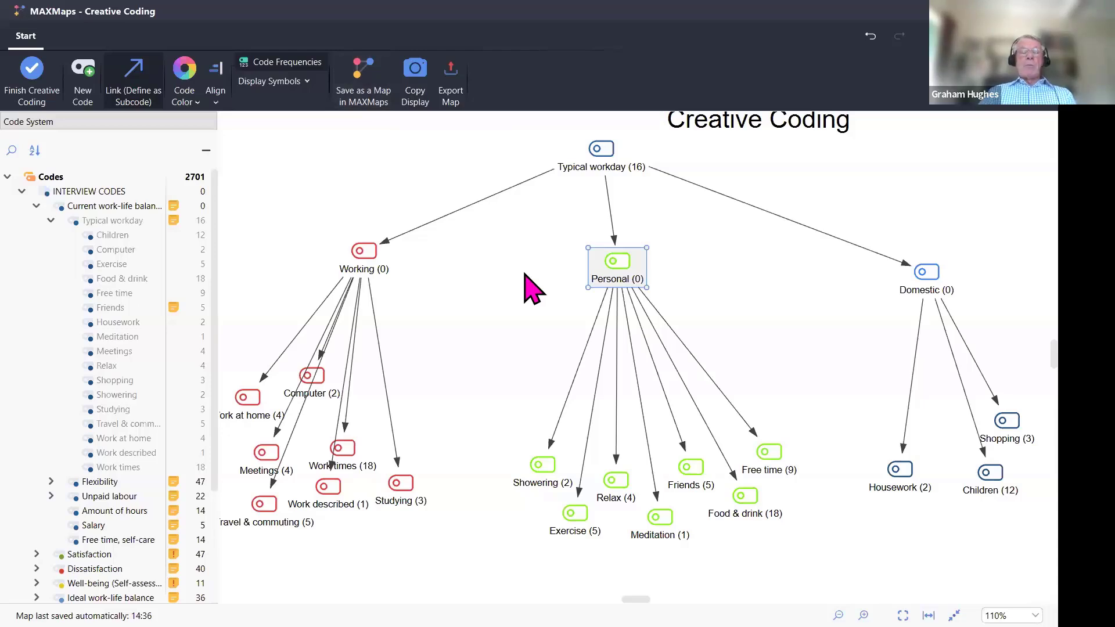
left_click(506, 268)
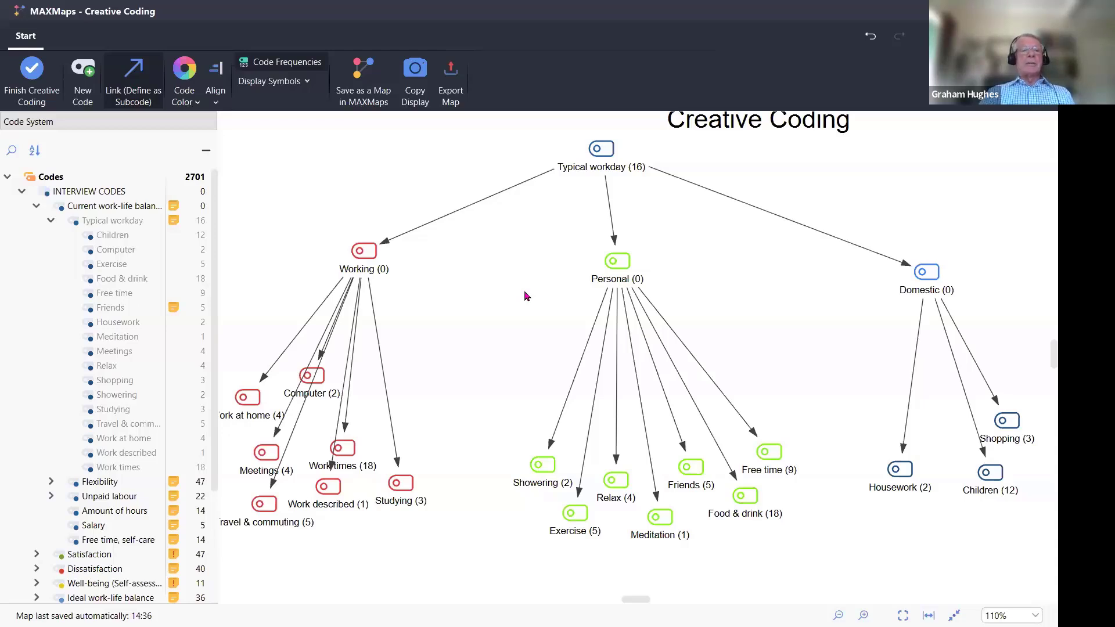
- Finish Creative Coding and confirm applying the new code structure to the code system
left_click(27, 71)
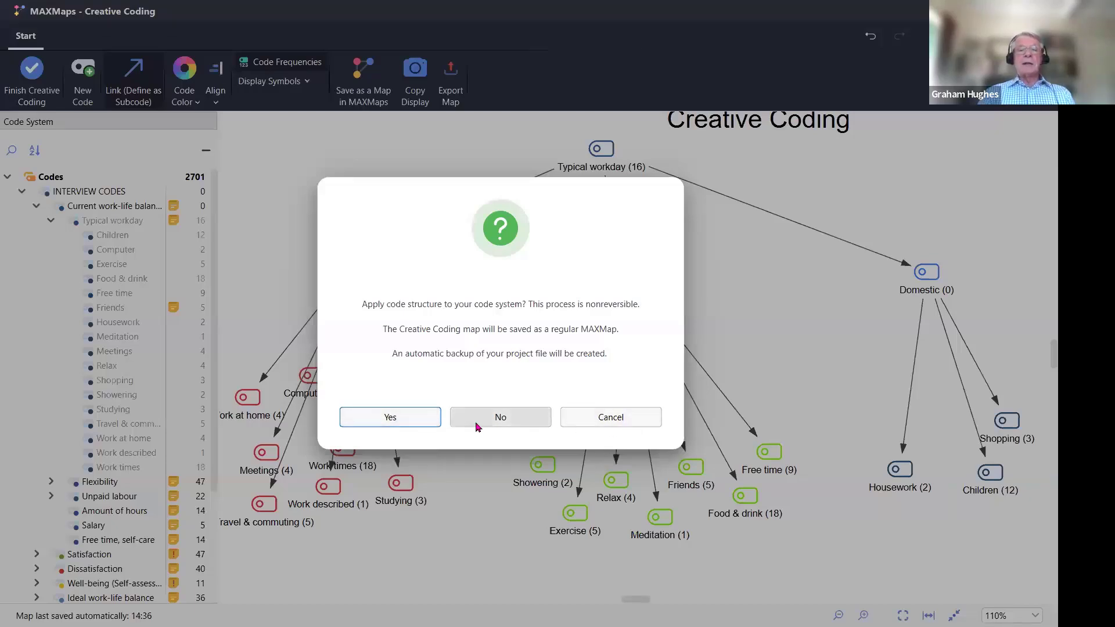
left_click(627, 426)
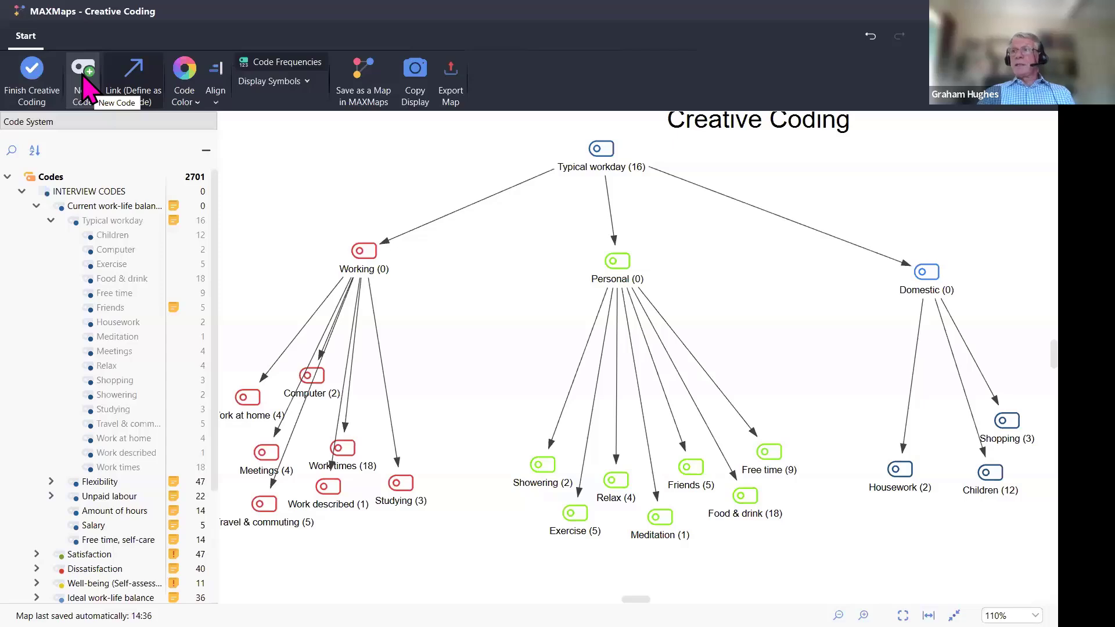
left_click(32, 72)
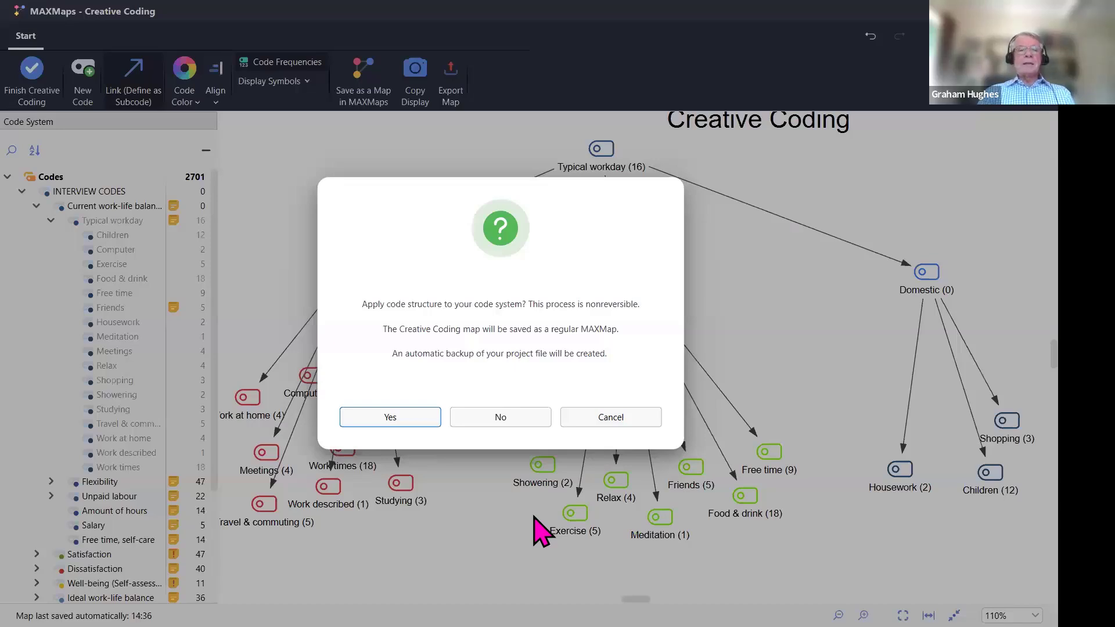
left_click(376, 415)
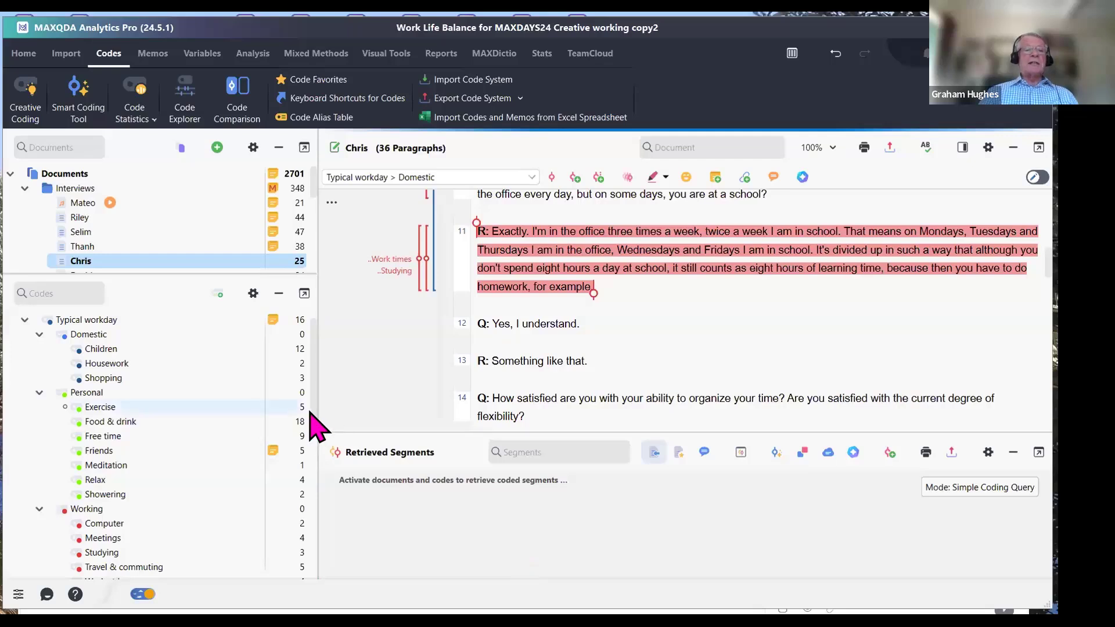
- Collapse Working, Personal and Domestic in the code system, and move Typical workday under Current work-life balance
scroll(314, 473, "down", 10)
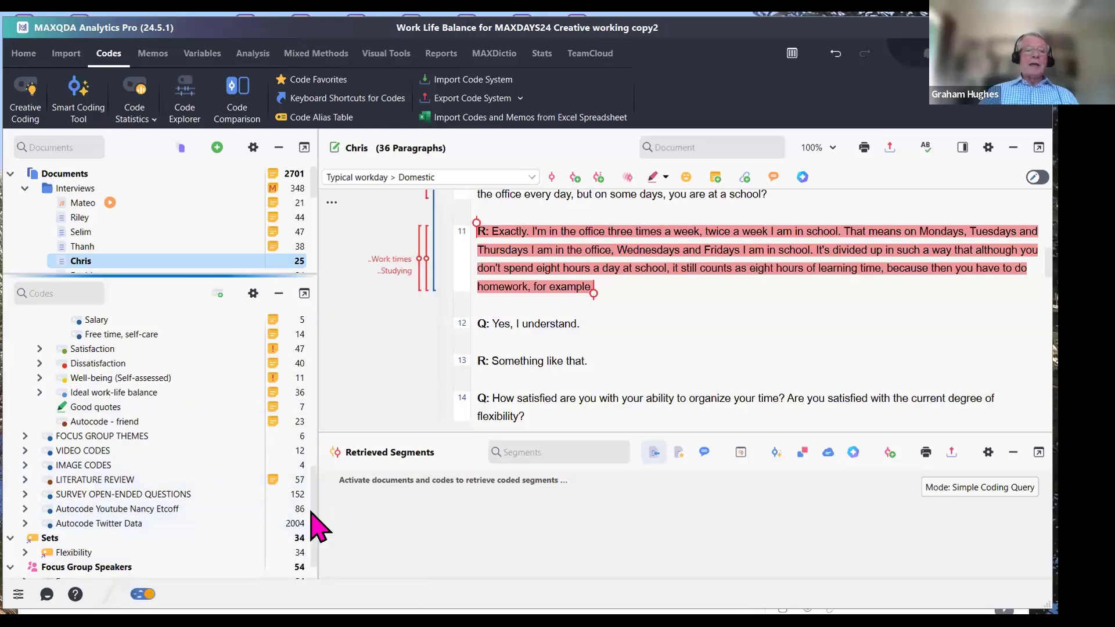
left_click_drag(314, 526, 319, 340)
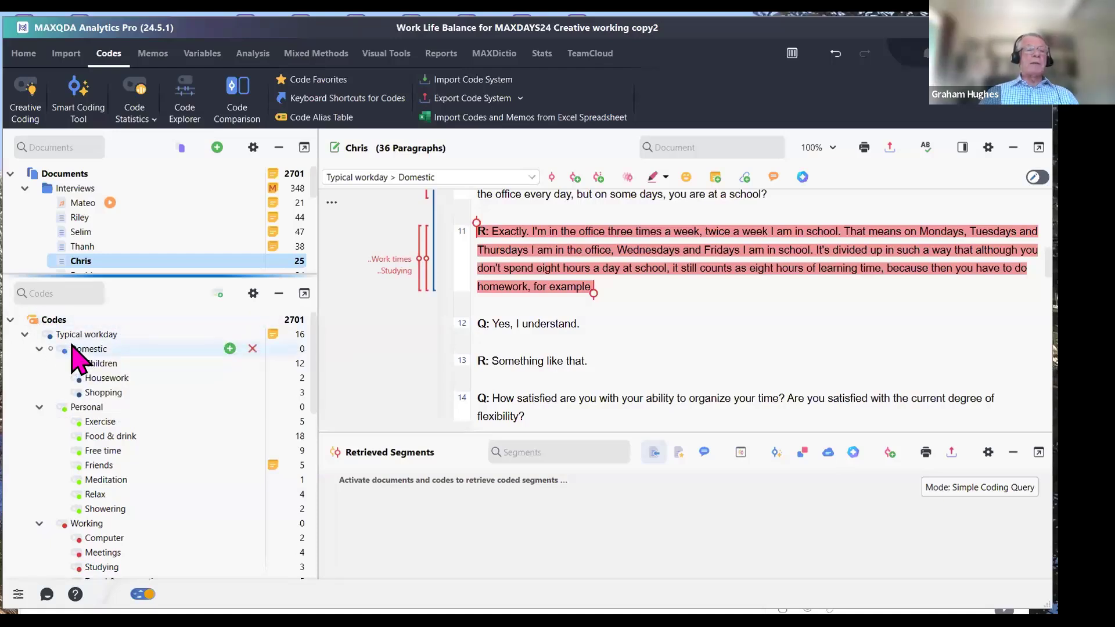
scroll(102, 386, "down", 3)
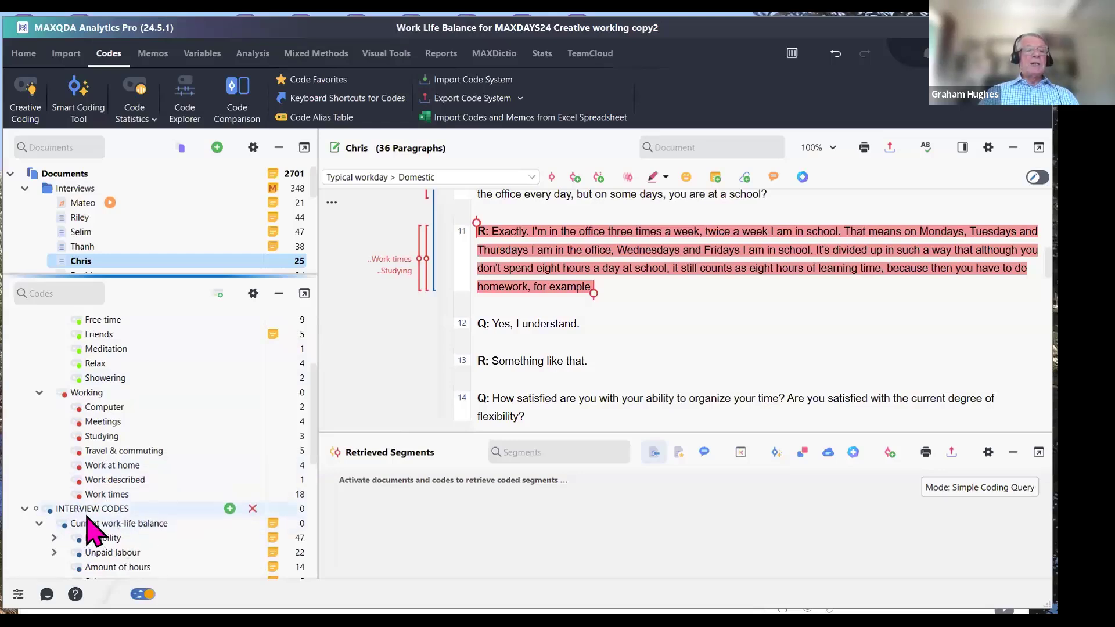
scroll(174, 488, "up", 1)
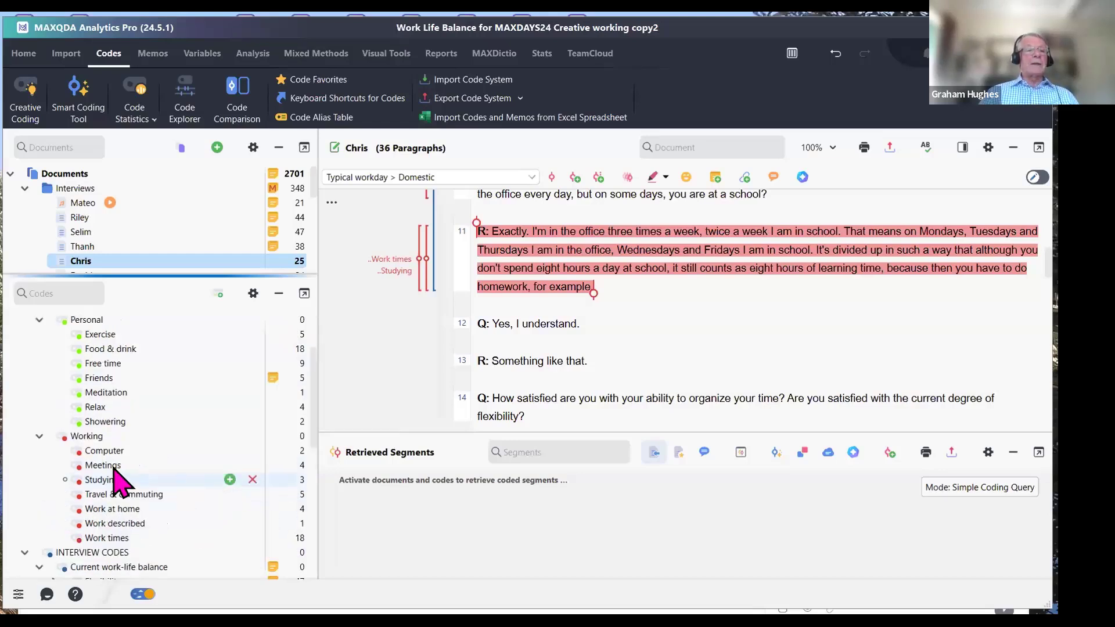
left_click(39, 437)
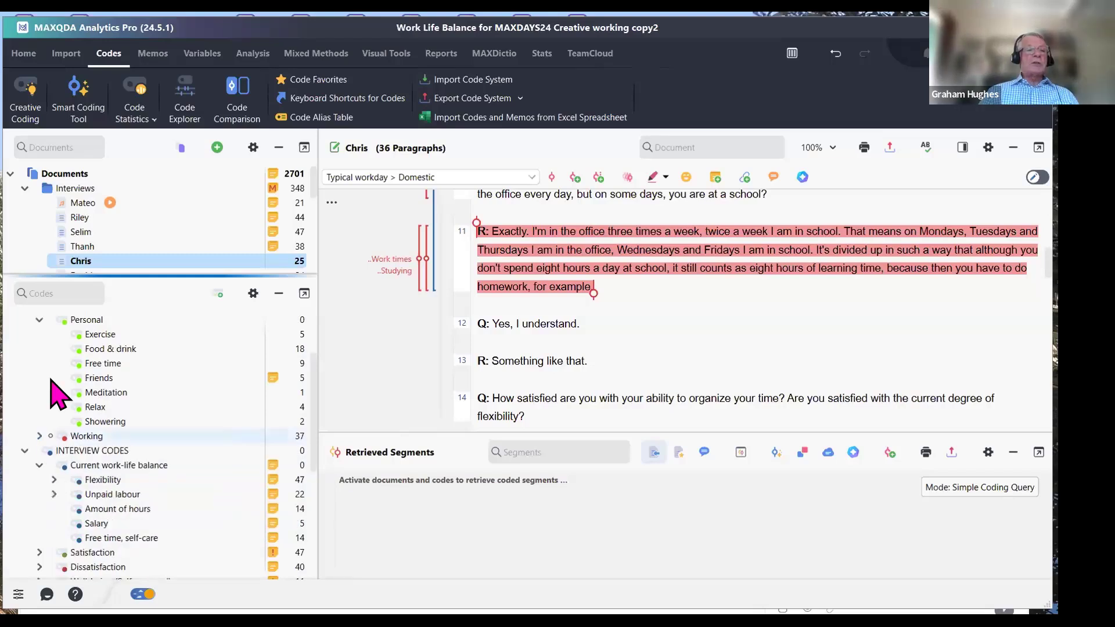
left_click(39, 320)
scroll(98, 384, "up", 2)
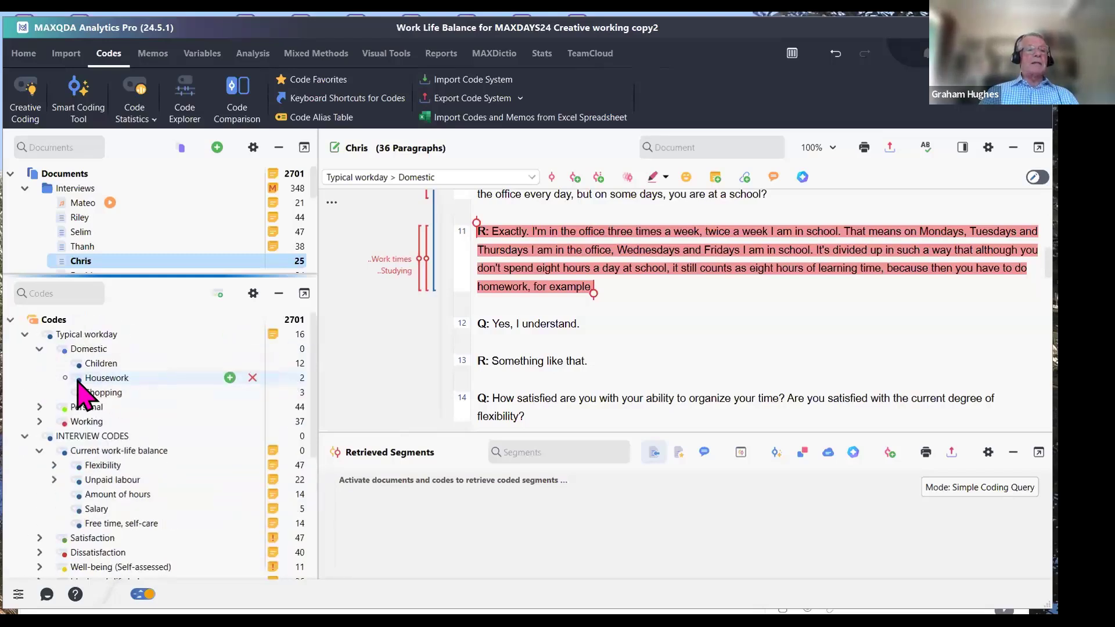
left_click(39, 349)
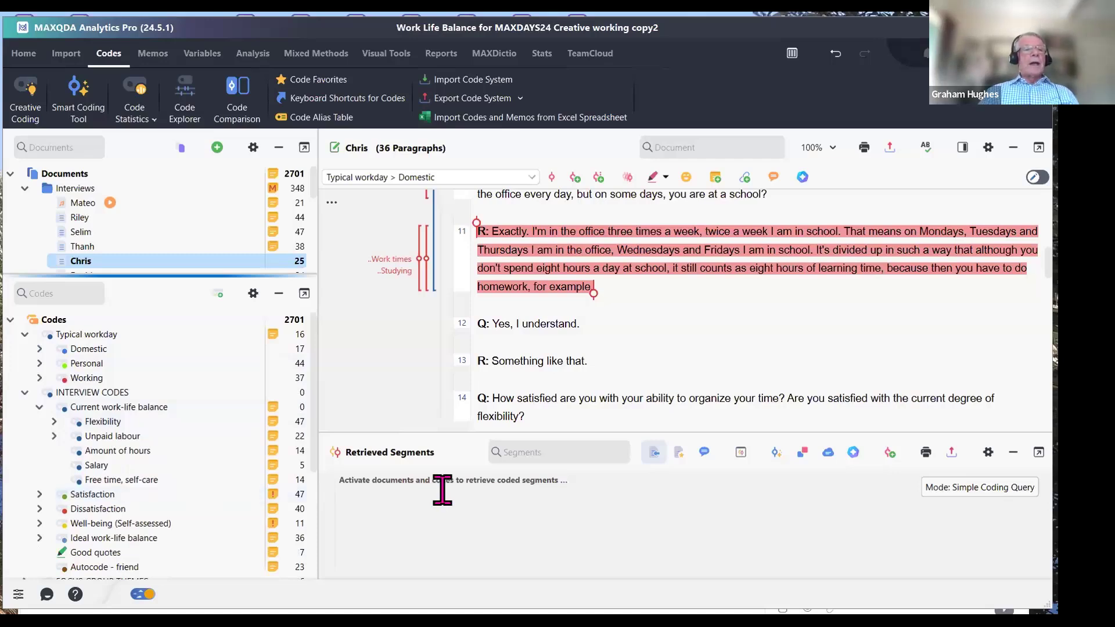
left_click(72, 335)
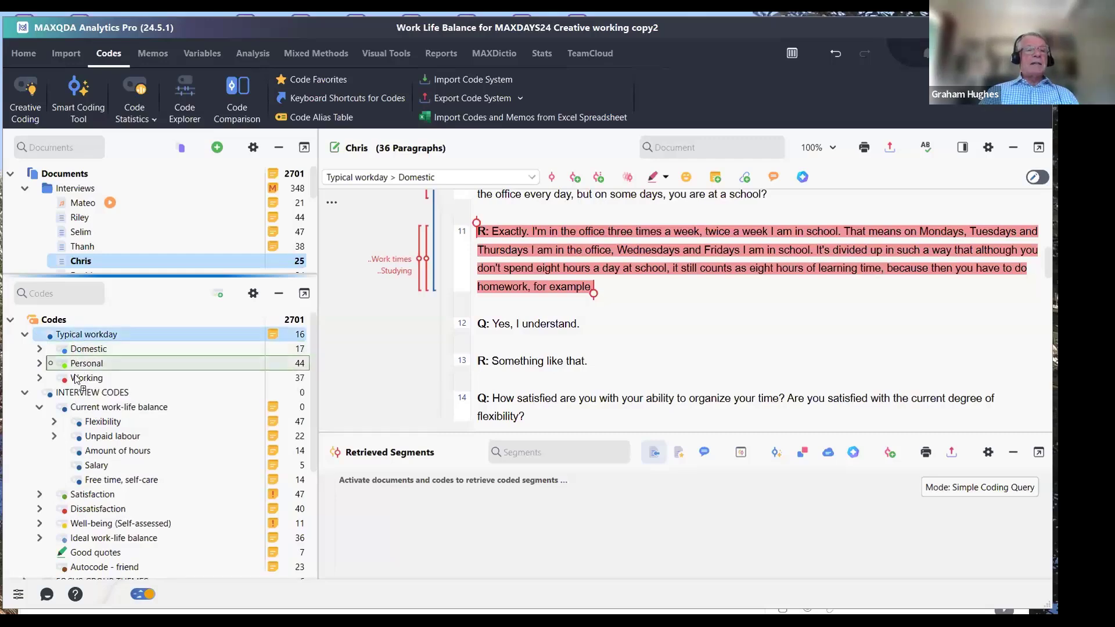
left_click_drag(76, 379, 88, 409)
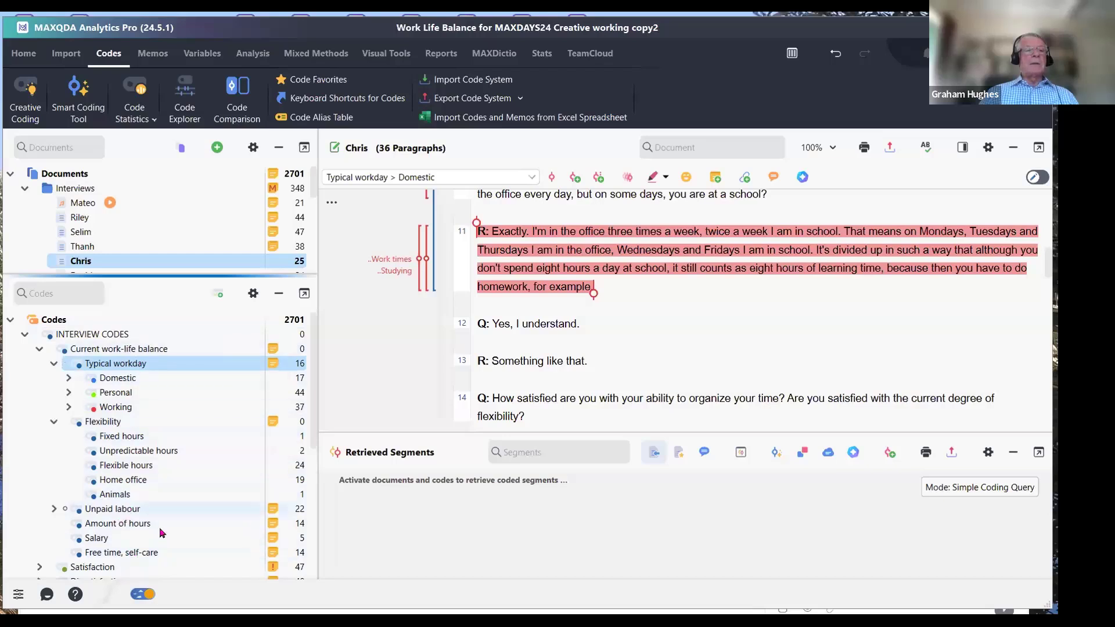
- Expand Domestic, Personal and Working under Typical workday and review their subcodes
left_click(69, 378)
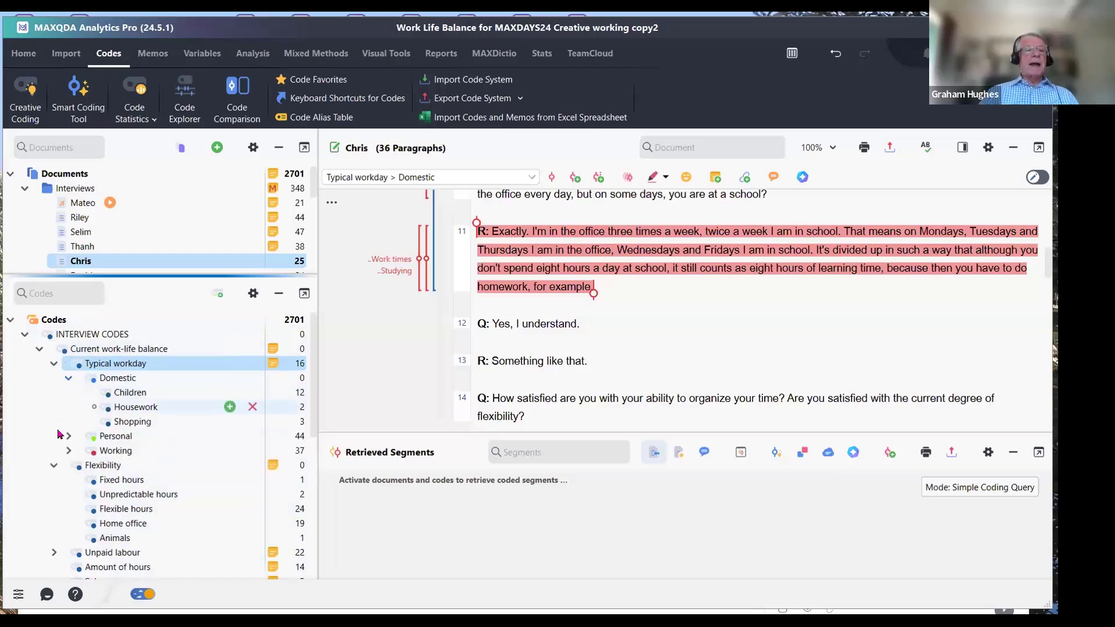
left_click(69, 436)
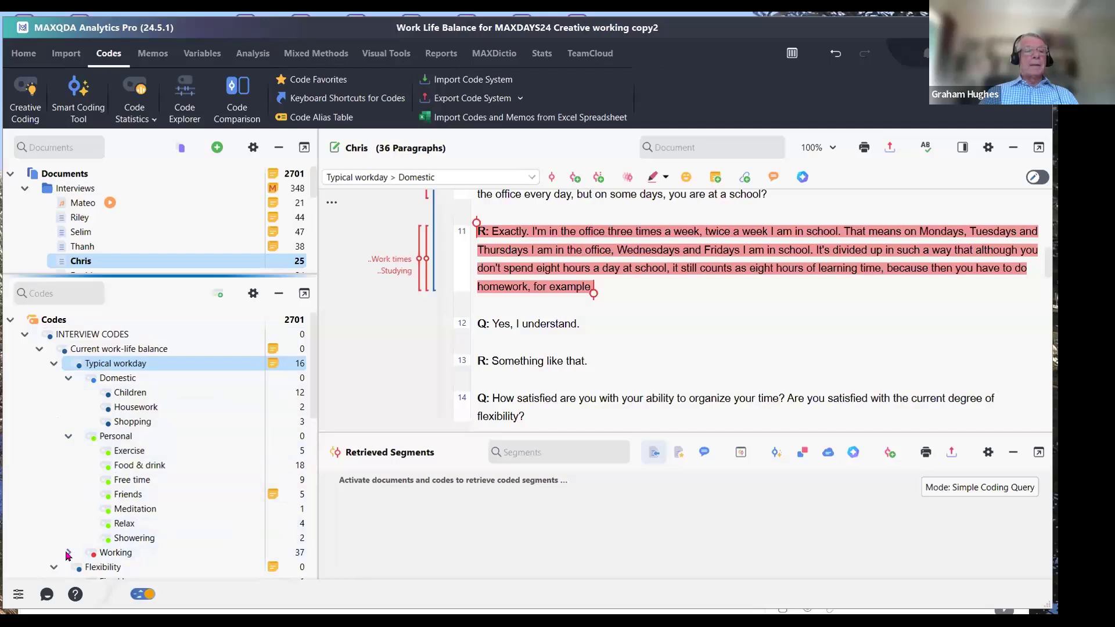
left_click(68, 552)
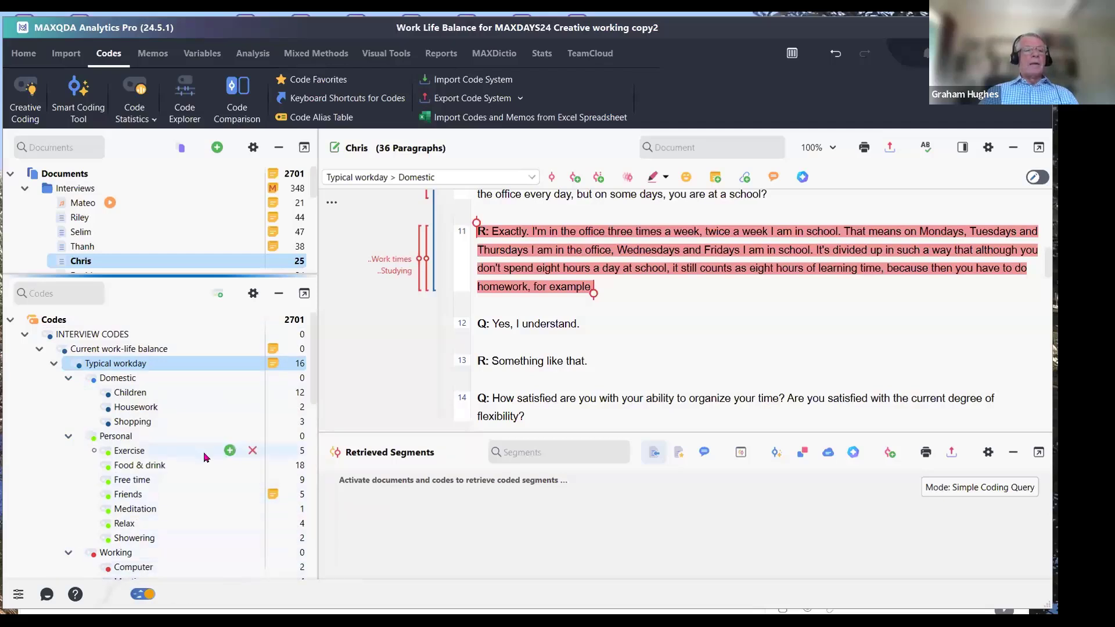
scroll(203, 452, "down", 3)
scroll(204, 453, "up", 3)
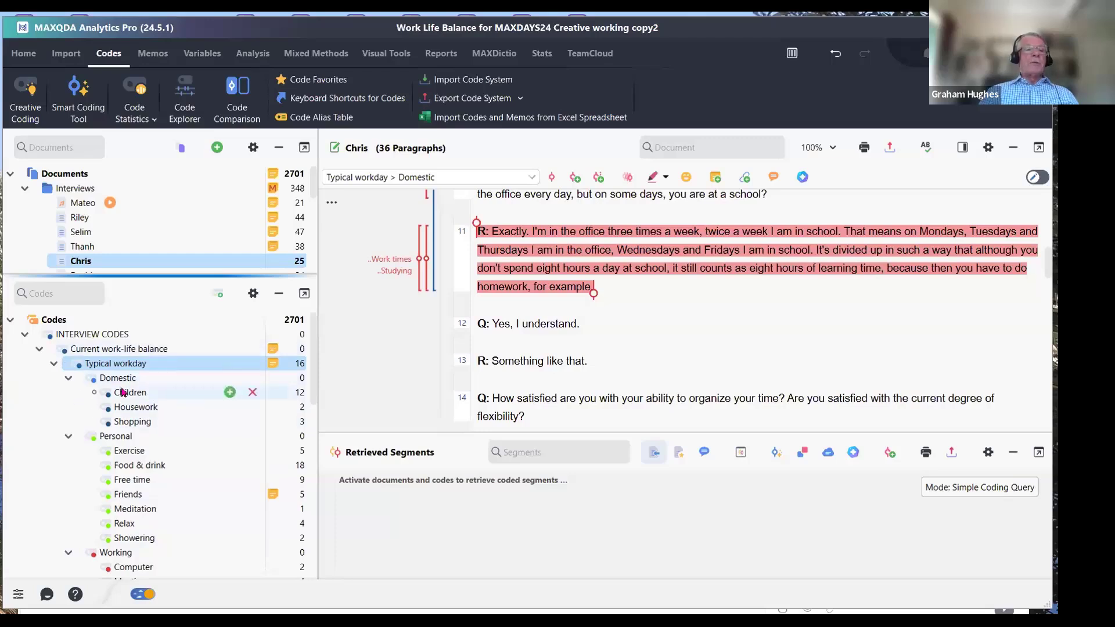
scroll(163, 465, "down", 2)
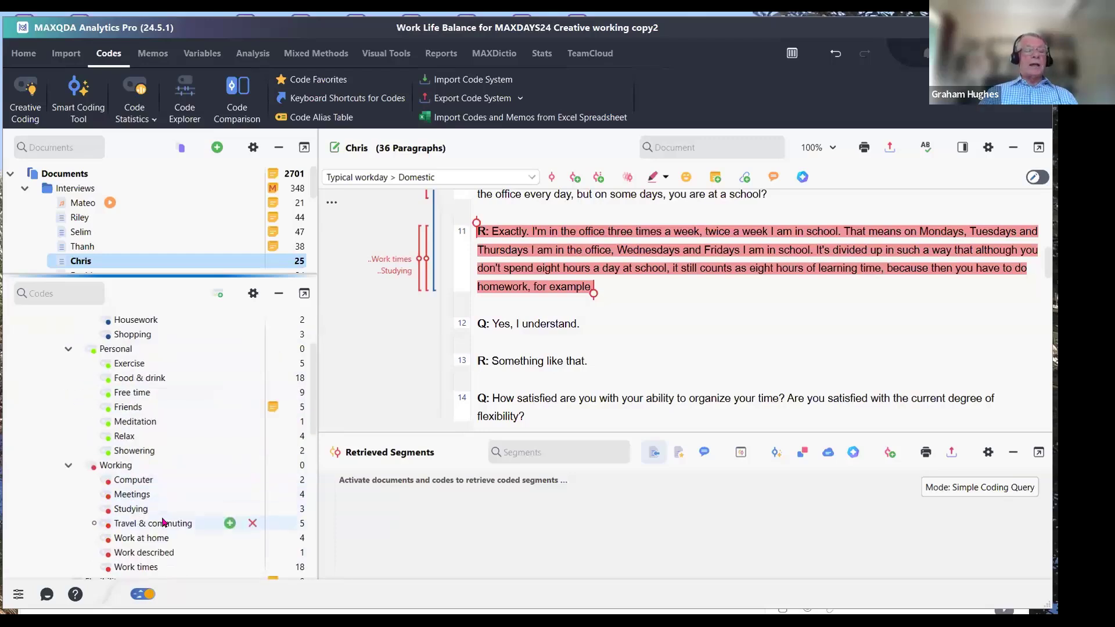
scroll(164, 522, "up", 2)
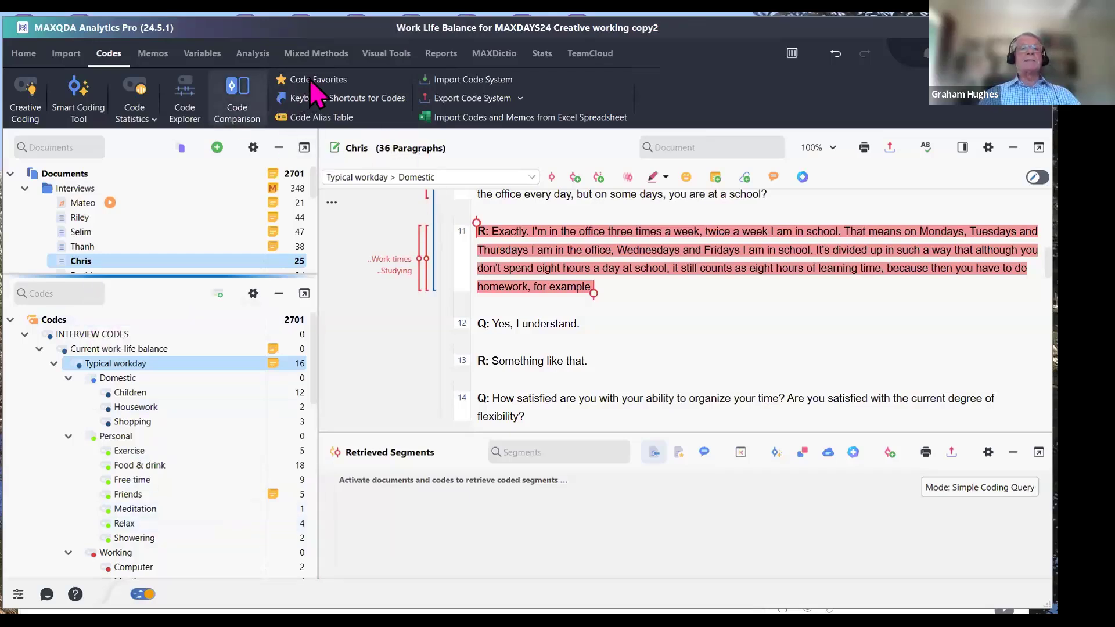
- Open the saved Creative Coding (5) map in MAXMaps, inspect its Working code, and close the map window
left_click(388, 52)
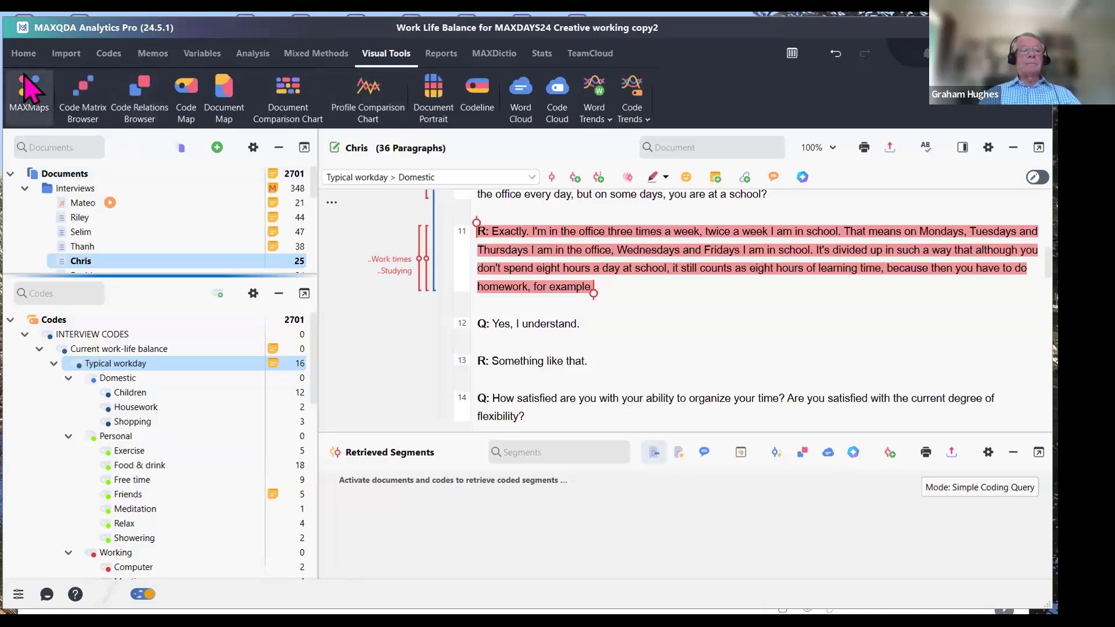
left_click(27, 87)
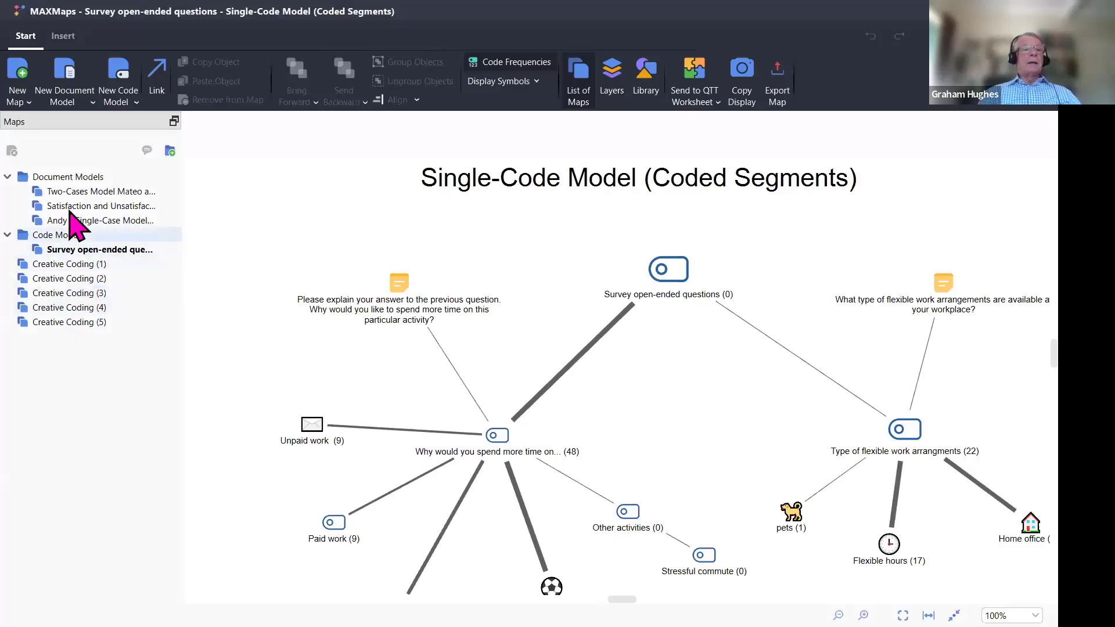
left_click(63, 325)
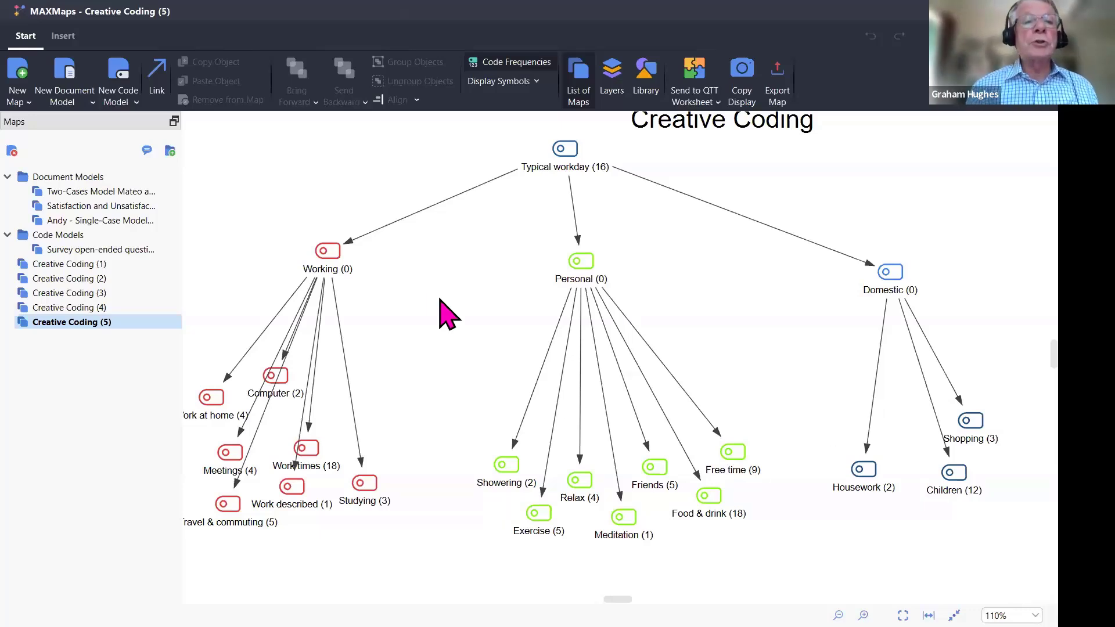
left_click(339, 257)
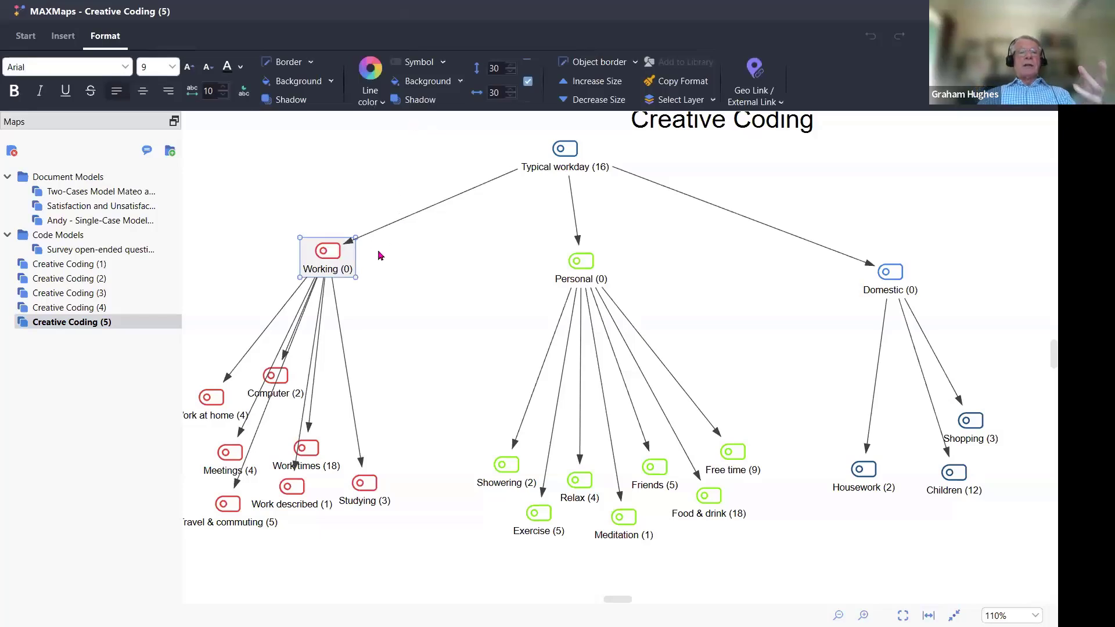
left_click(404, 263)
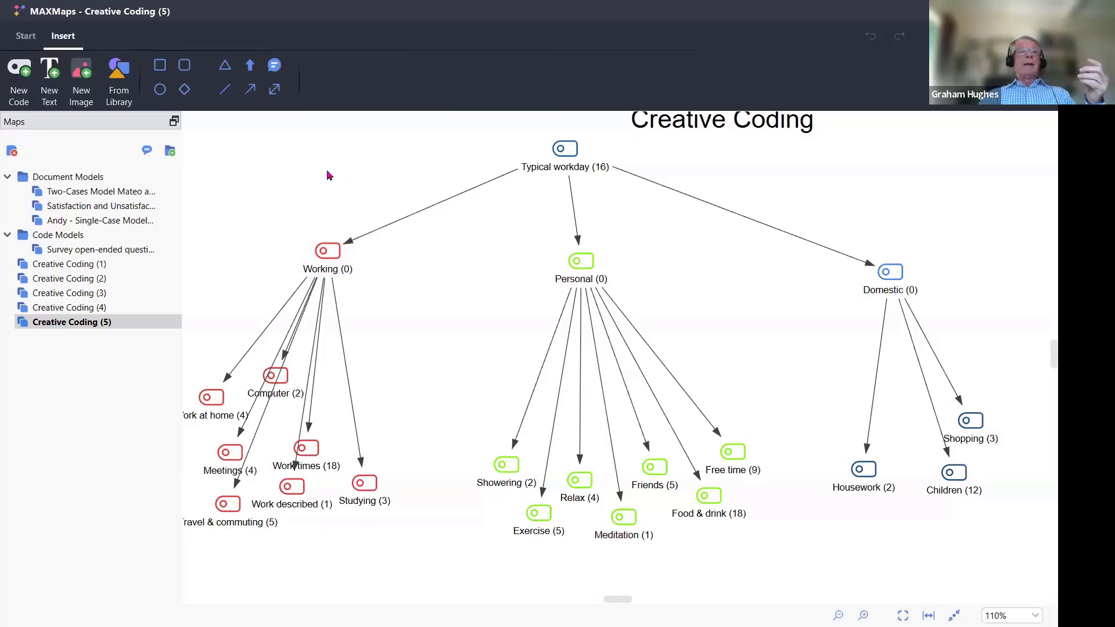
left_click(23, 37)
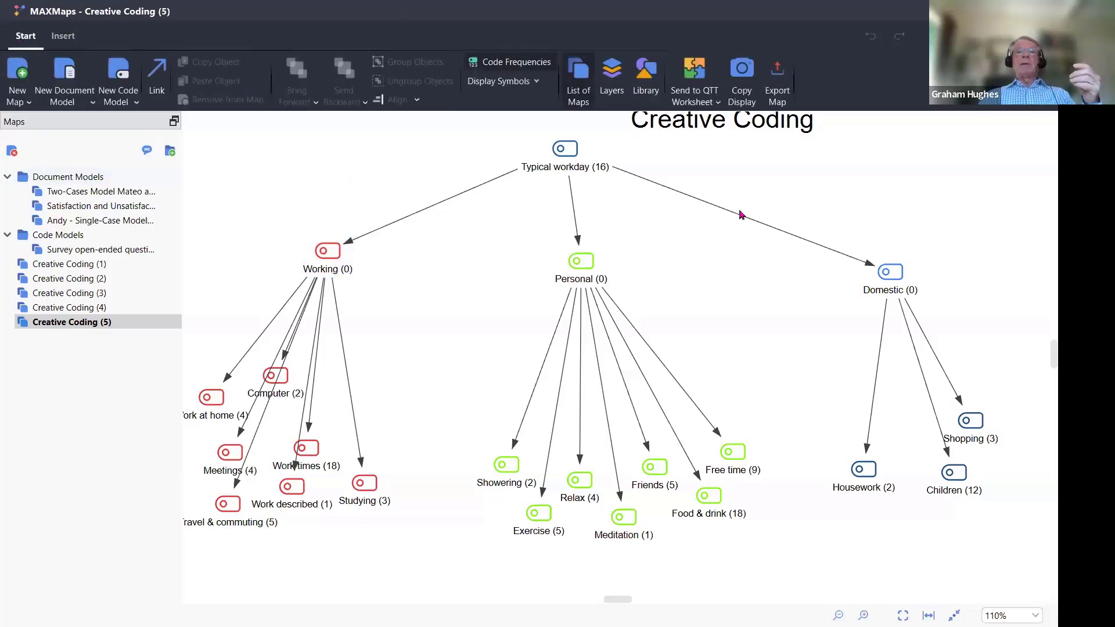
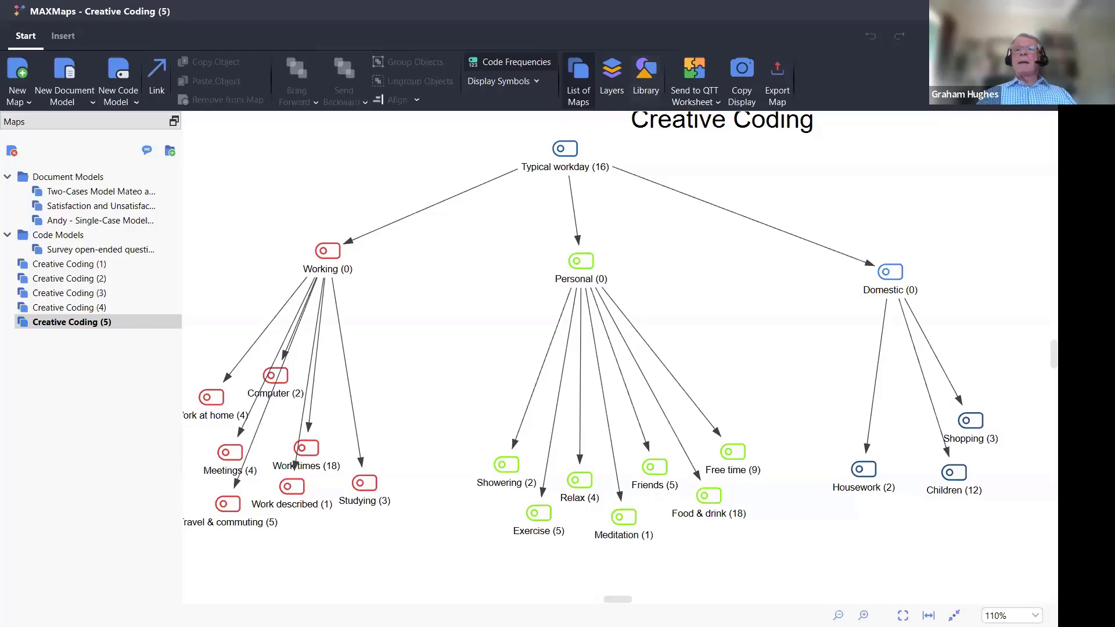
left_click(1004, 11)
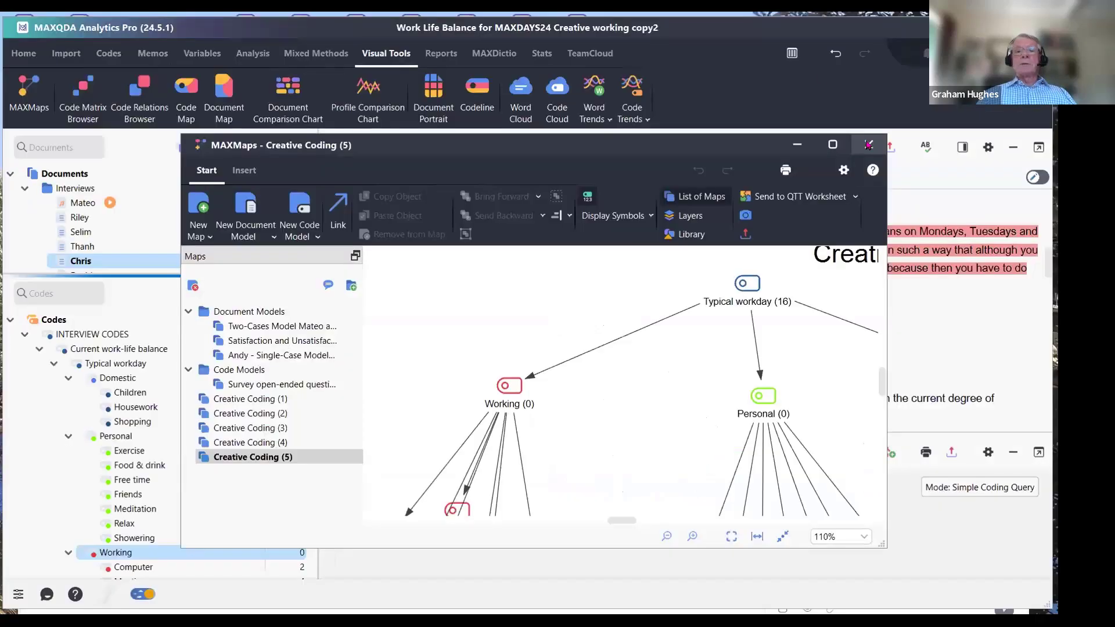
left_click(831, 270)
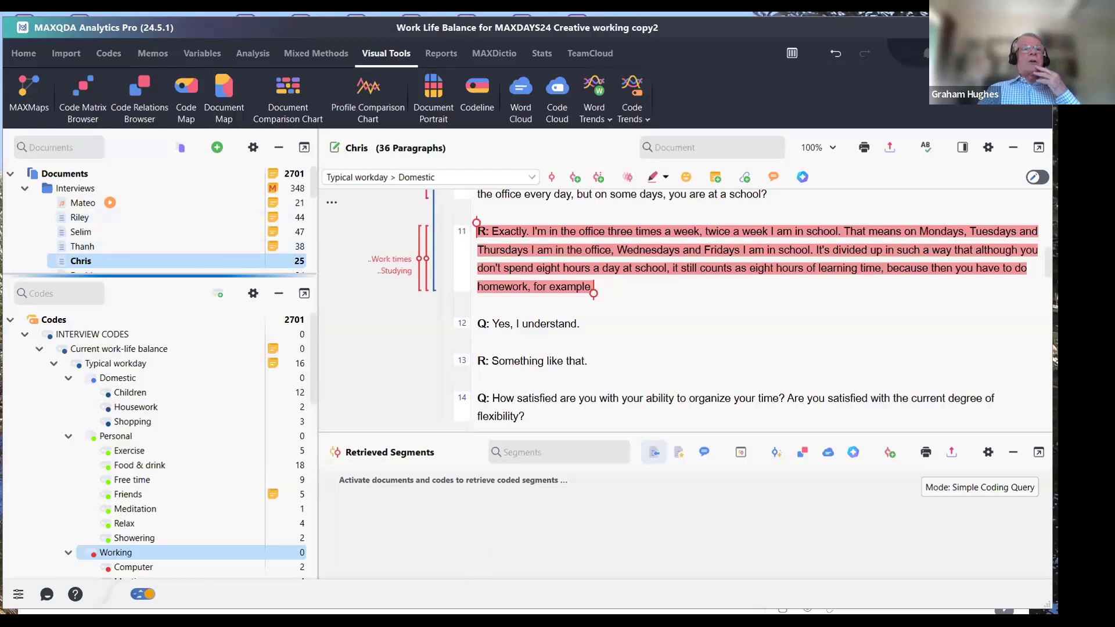
- Check the list of recently opened projects and dismiss it
left_click(22, 53)
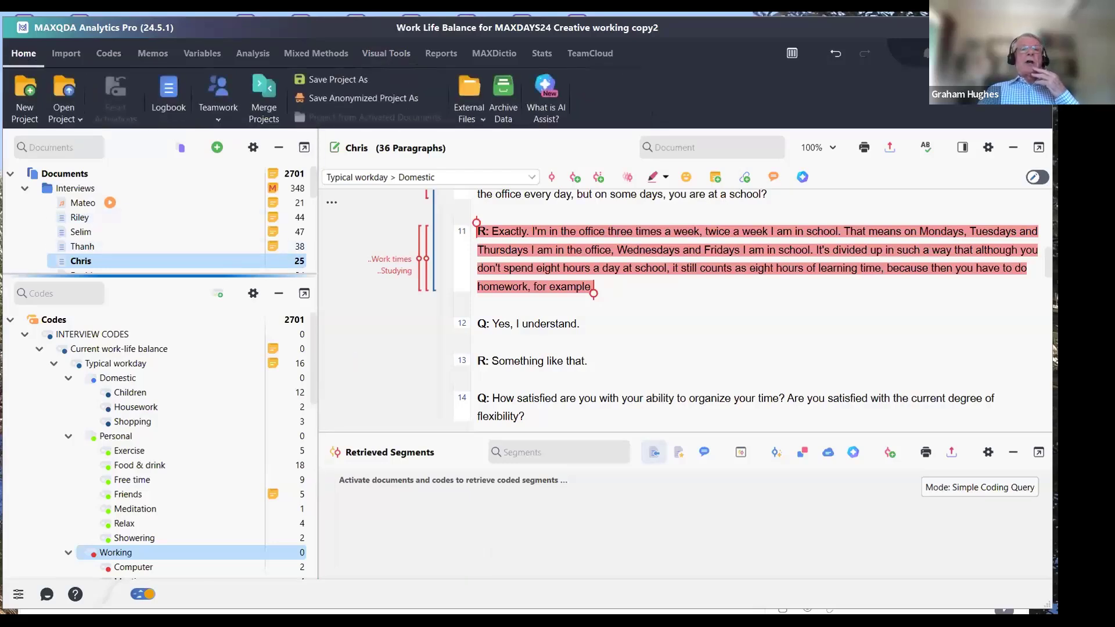
left_click(72, 120)
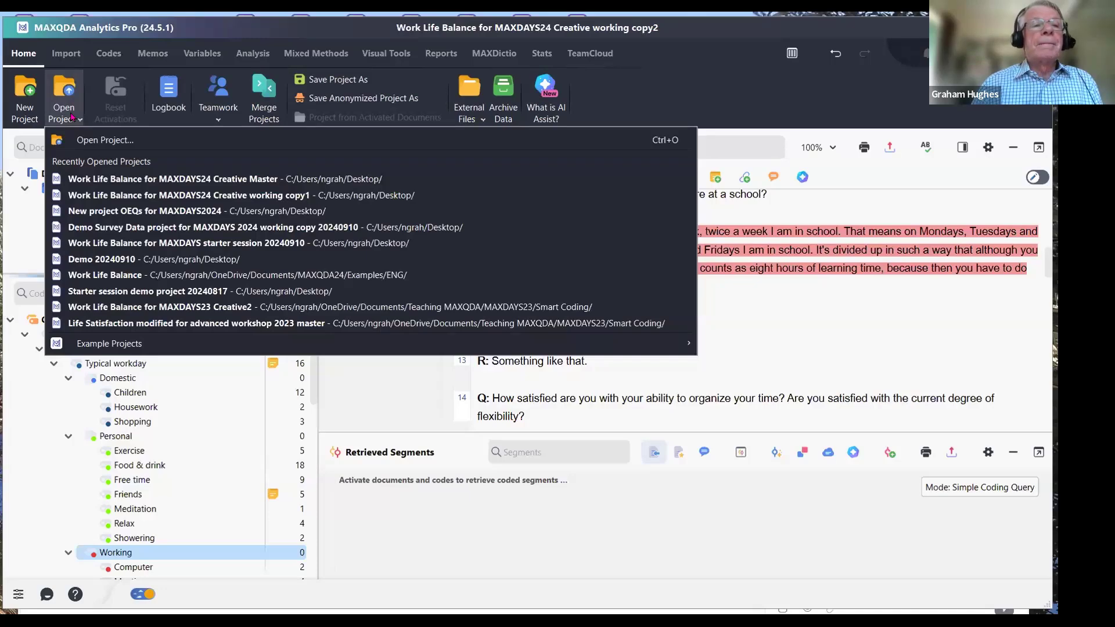
left_click(768, 359)
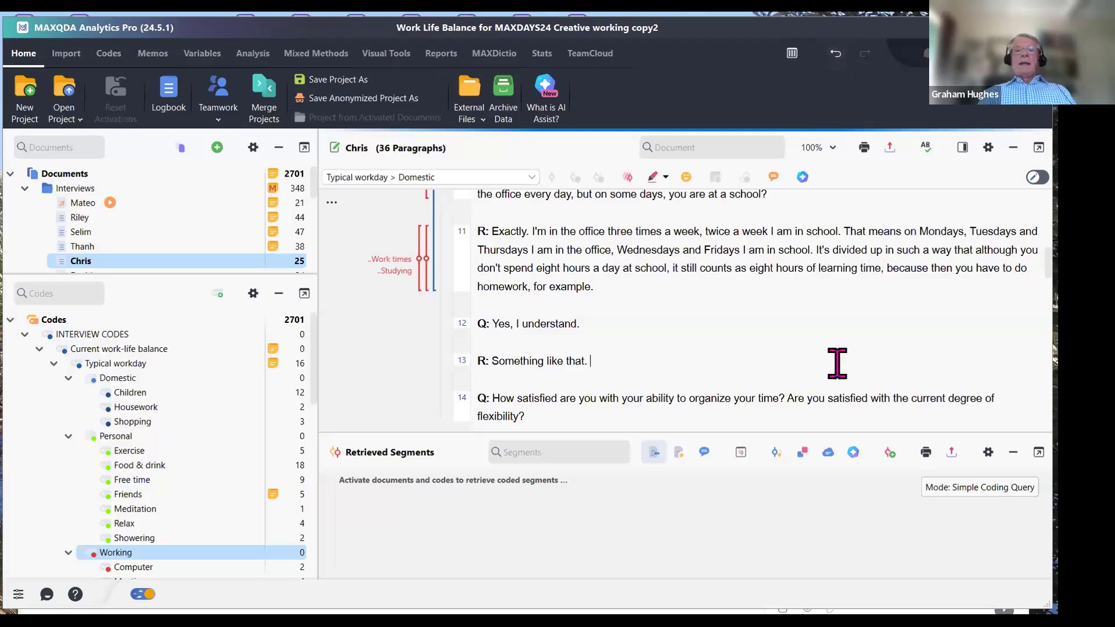
- Code paragraph 14 of the open interview with Free time and highlight the coded segment in the text
left_click(463, 400)
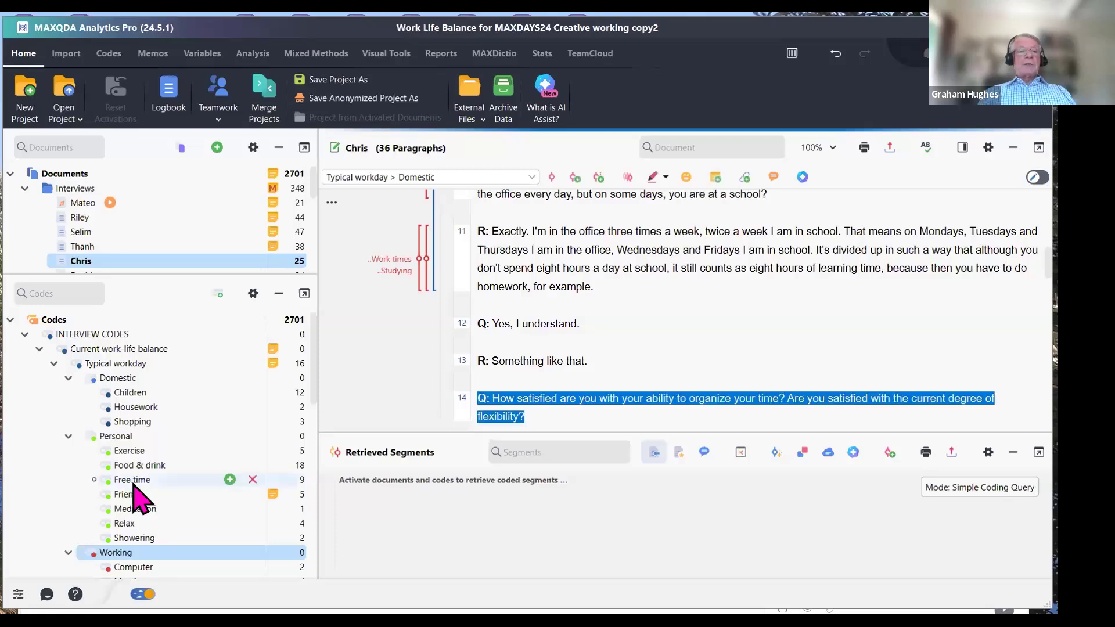
left_click_drag(133, 482, 485, 400)
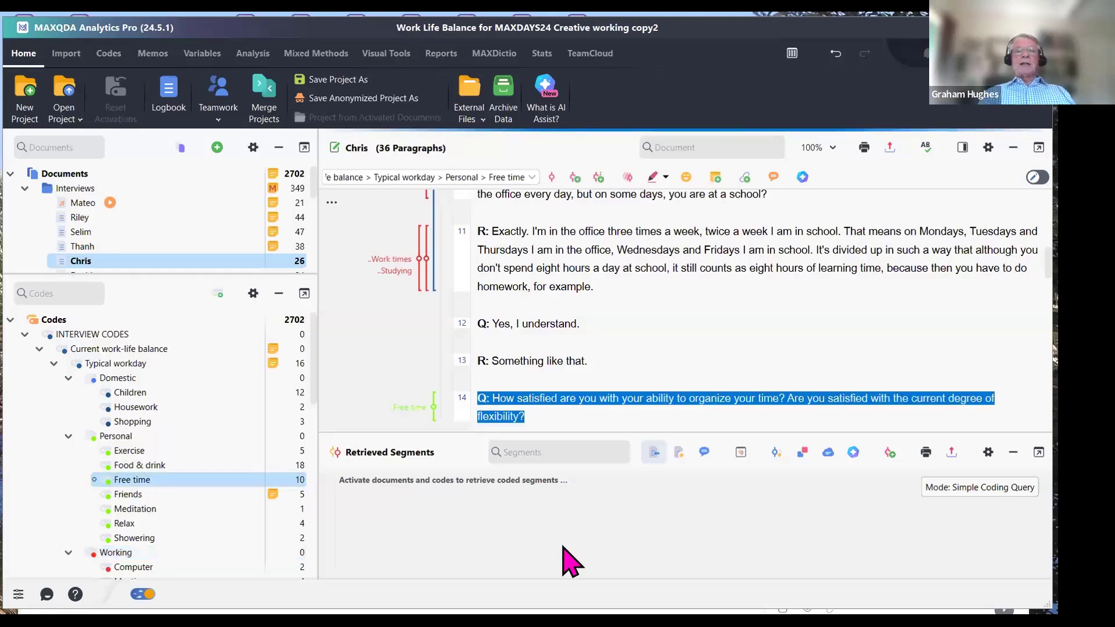
left_click(703, 342)
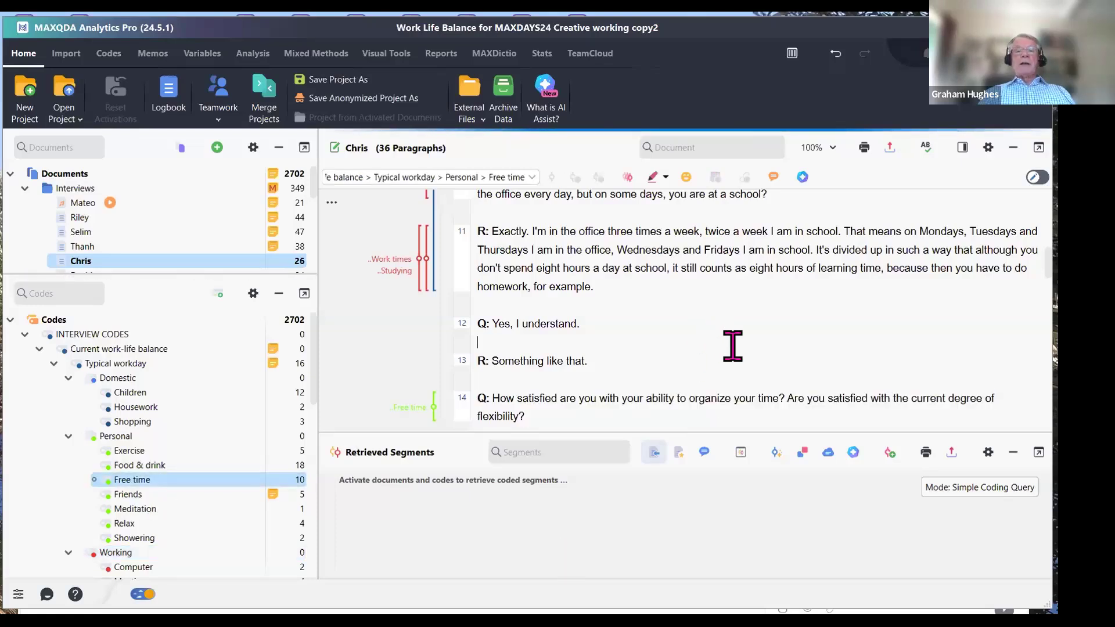
left_click(405, 409)
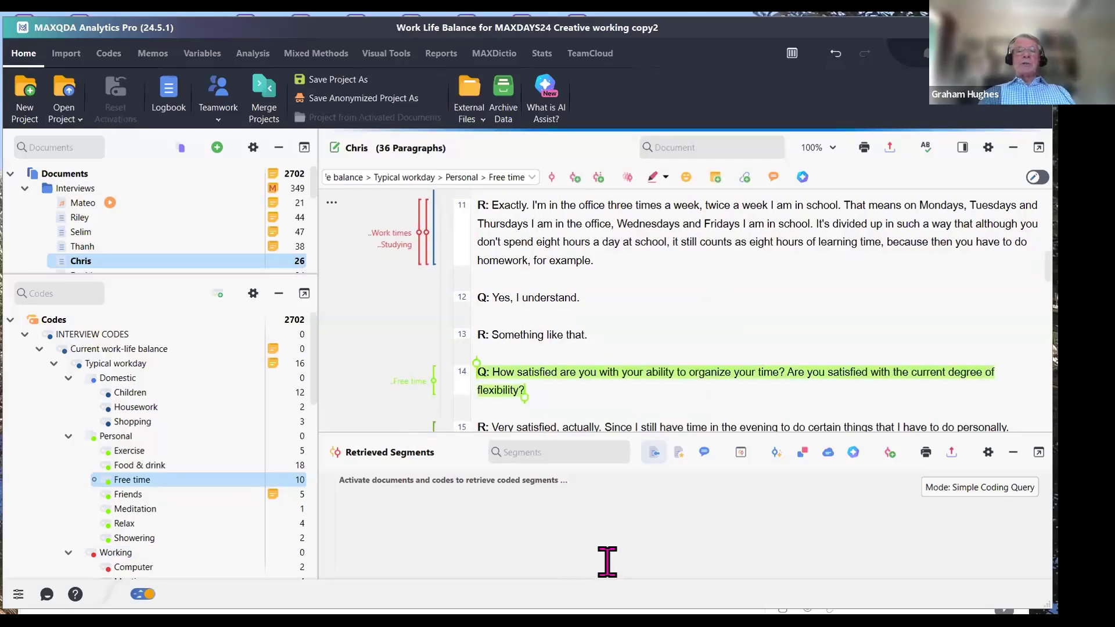
- Undo the Free time coding of paragraph 14, then collapse Domestic to check its combined code frequency and expand it again
left_click(835, 53)
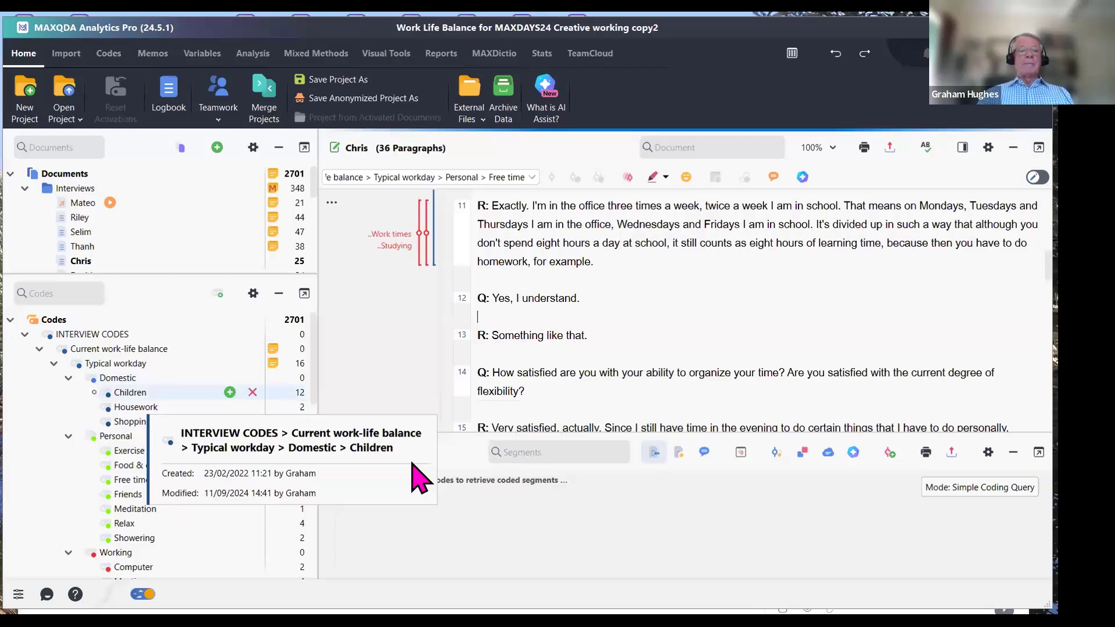
left_click(68, 378)
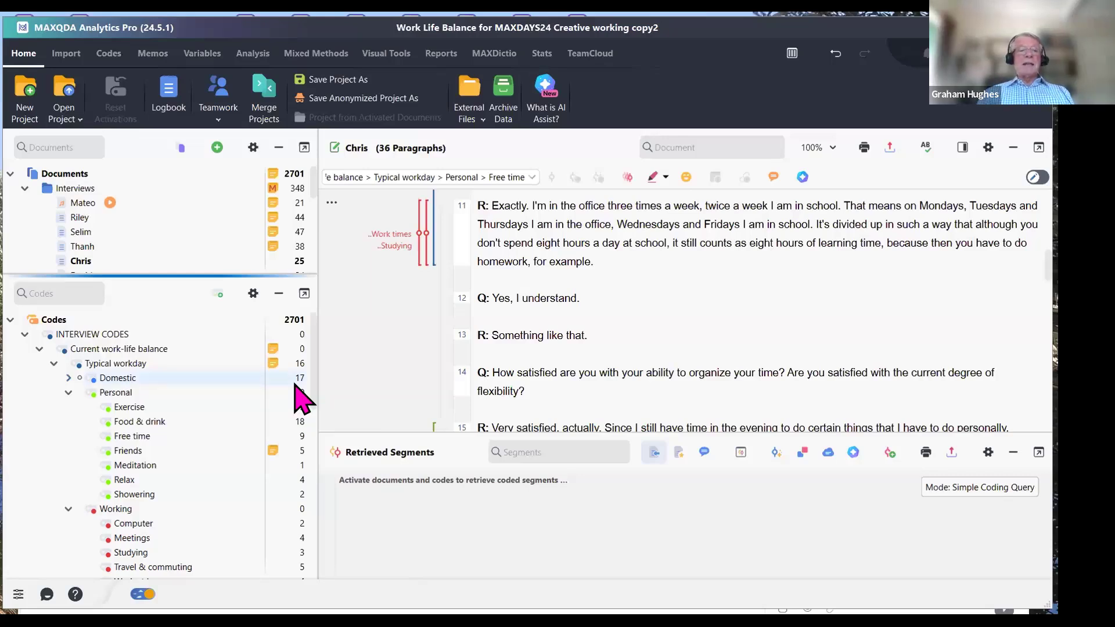
left_click(68, 378)
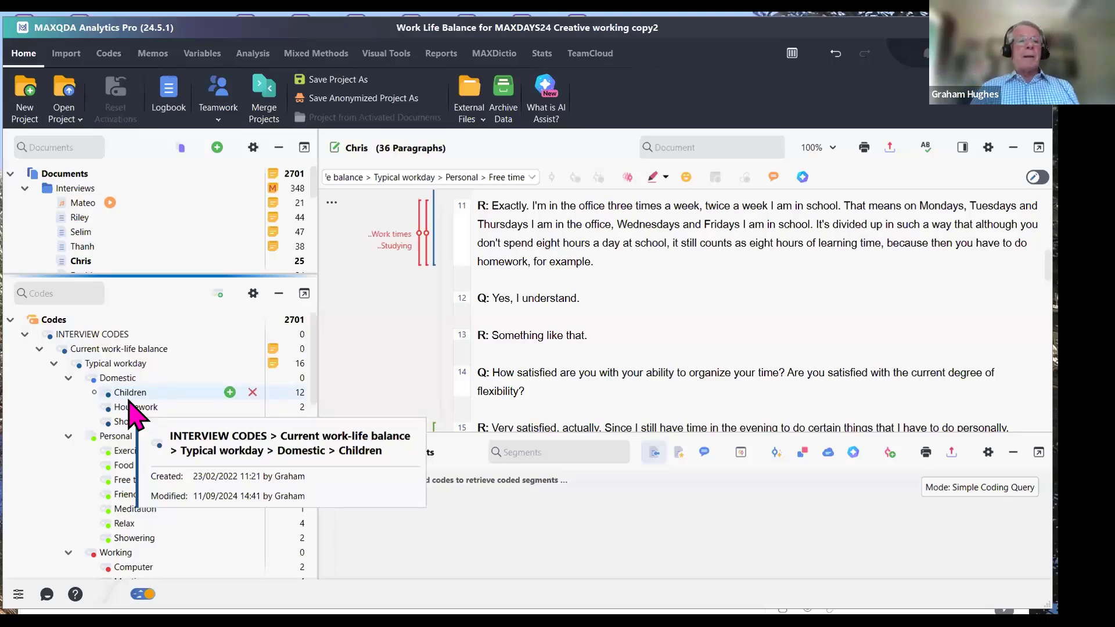
left_click(75, 117)
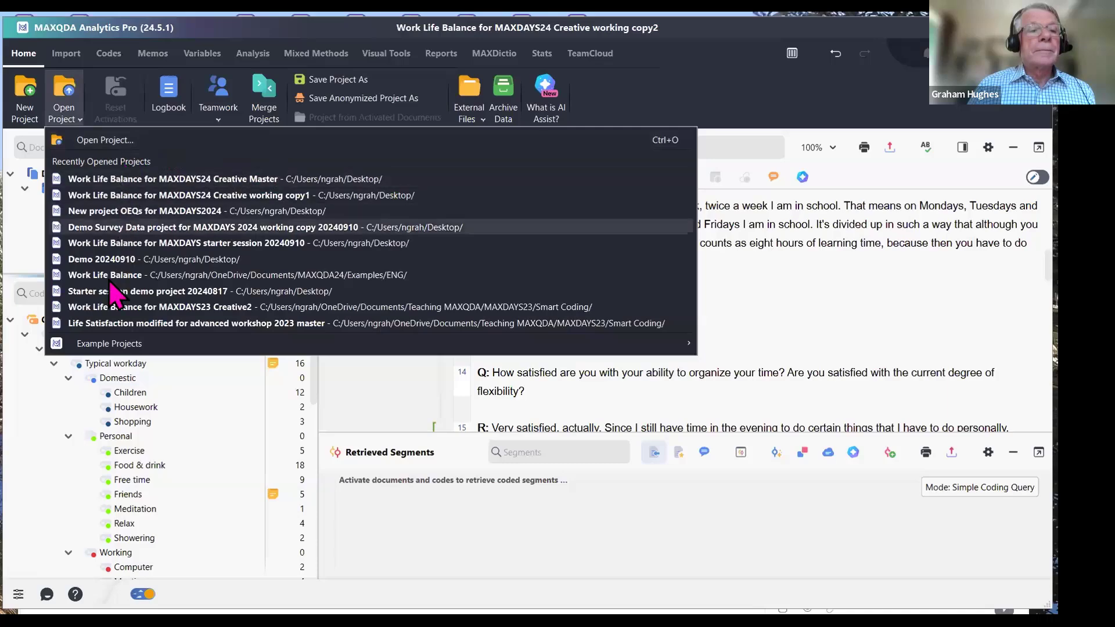
left_click(69, 93)
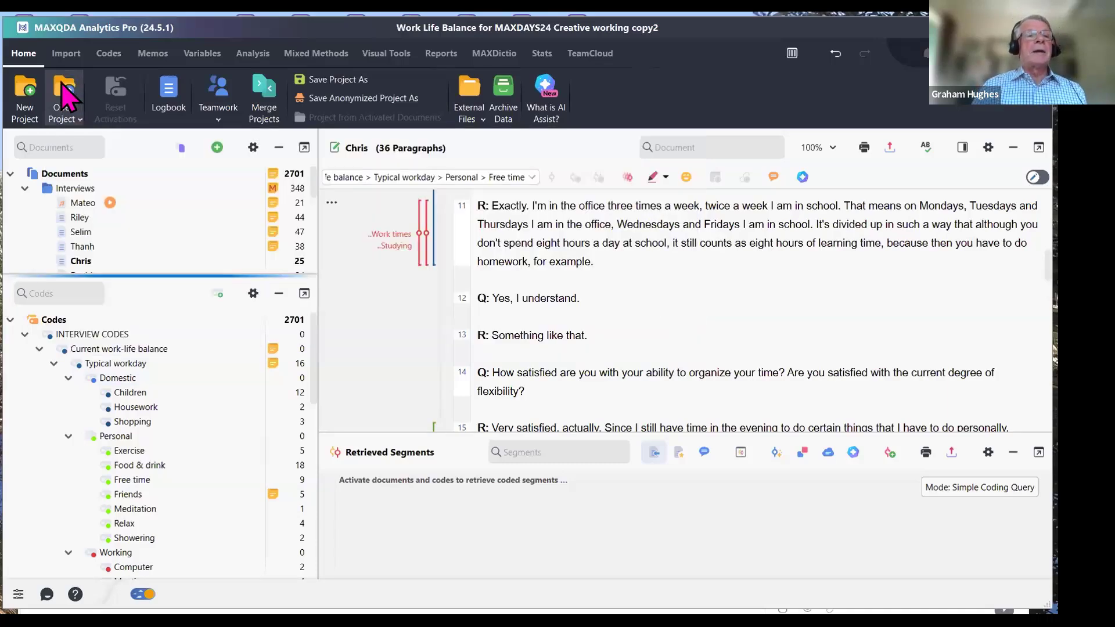
left_click(65, 98)
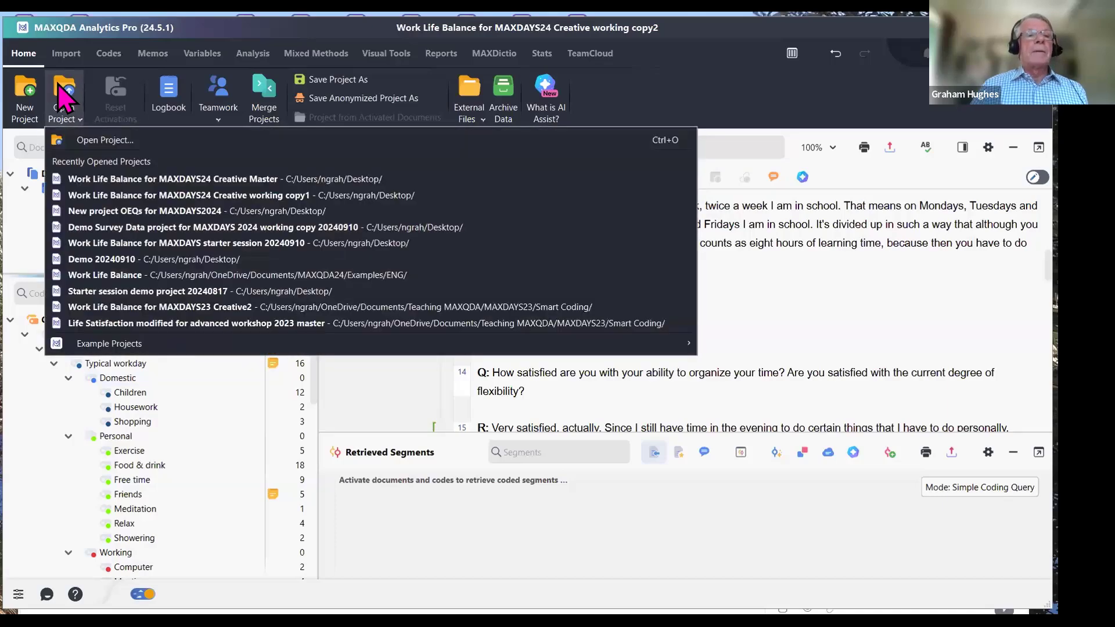
left_click(65, 99)
left_click(64, 97)
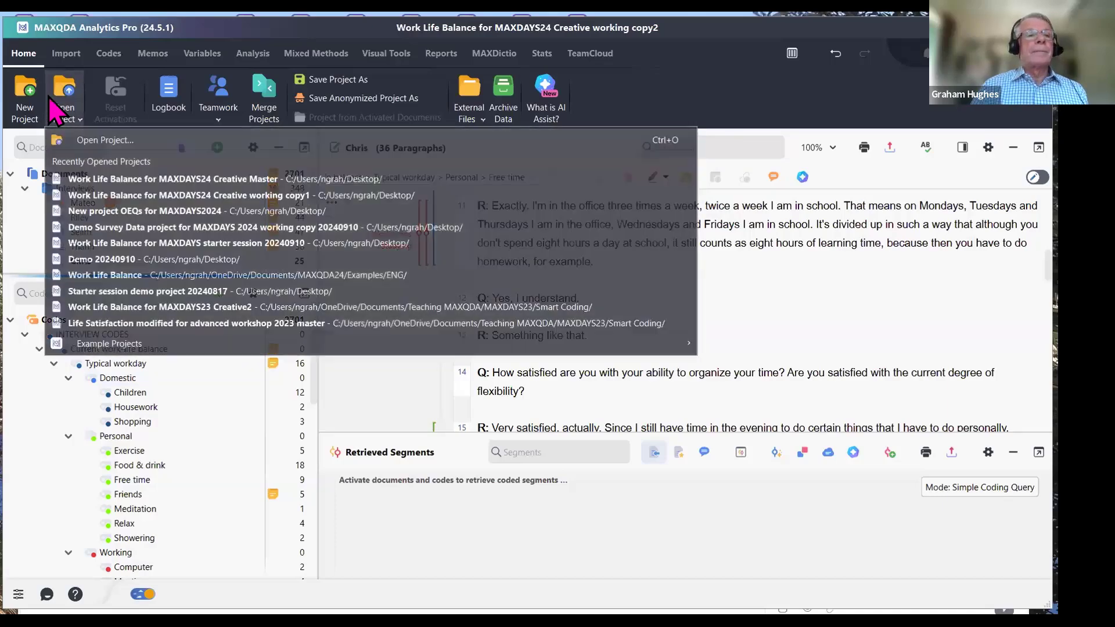
left_click(122, 141)
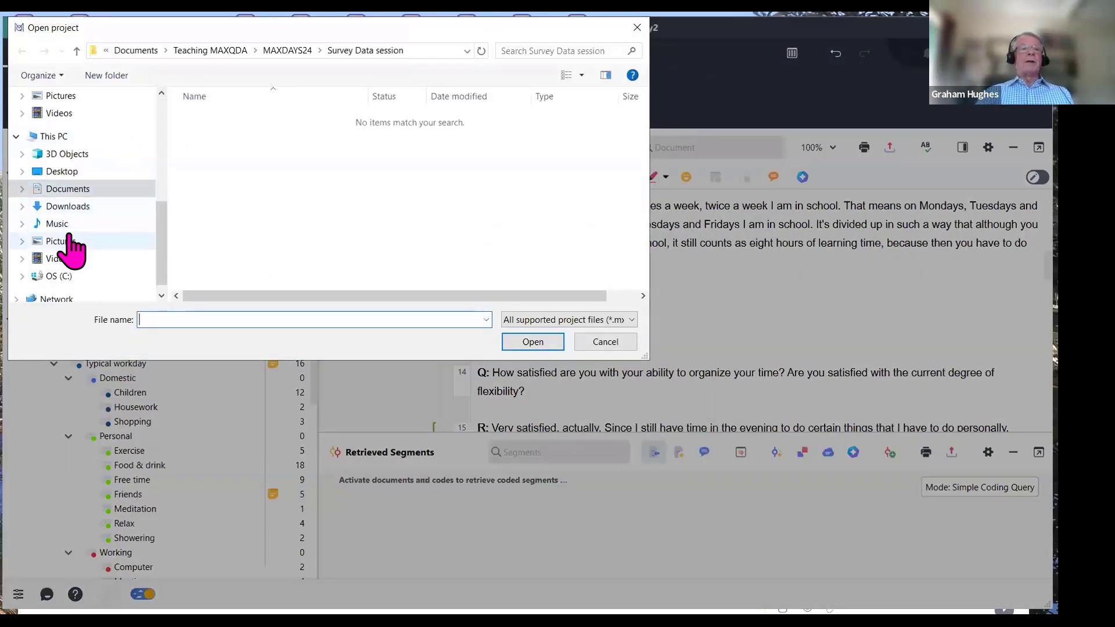
left_click(610, 346)
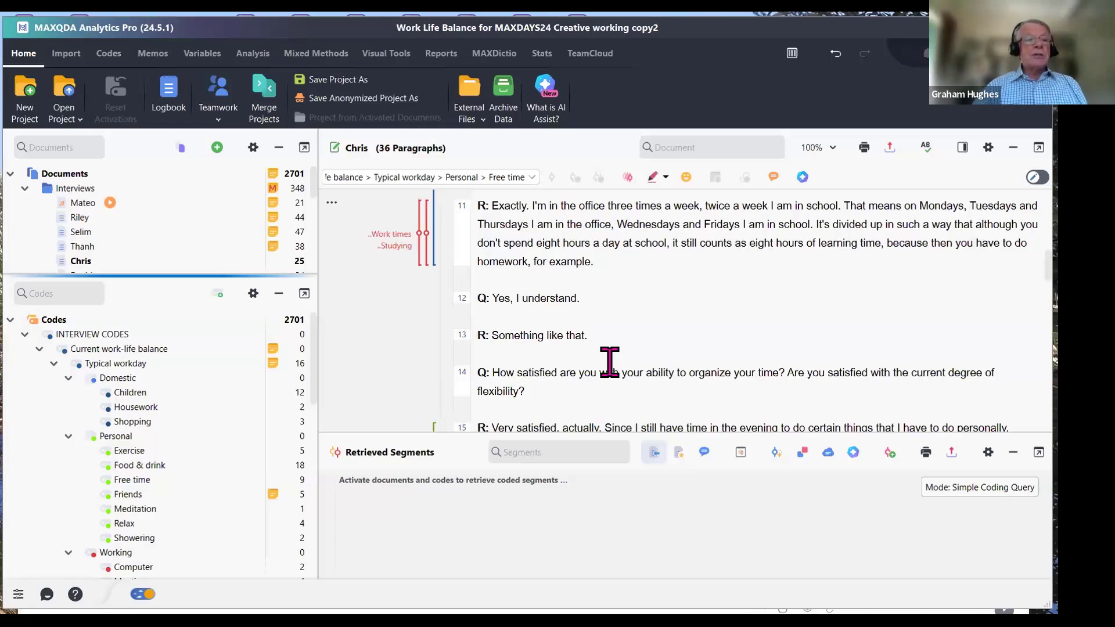
- Start Creative Coding with Typical workday and its subcodes, and spread Domestic, Personal and Working apart beneath it
left_click(108, 54)
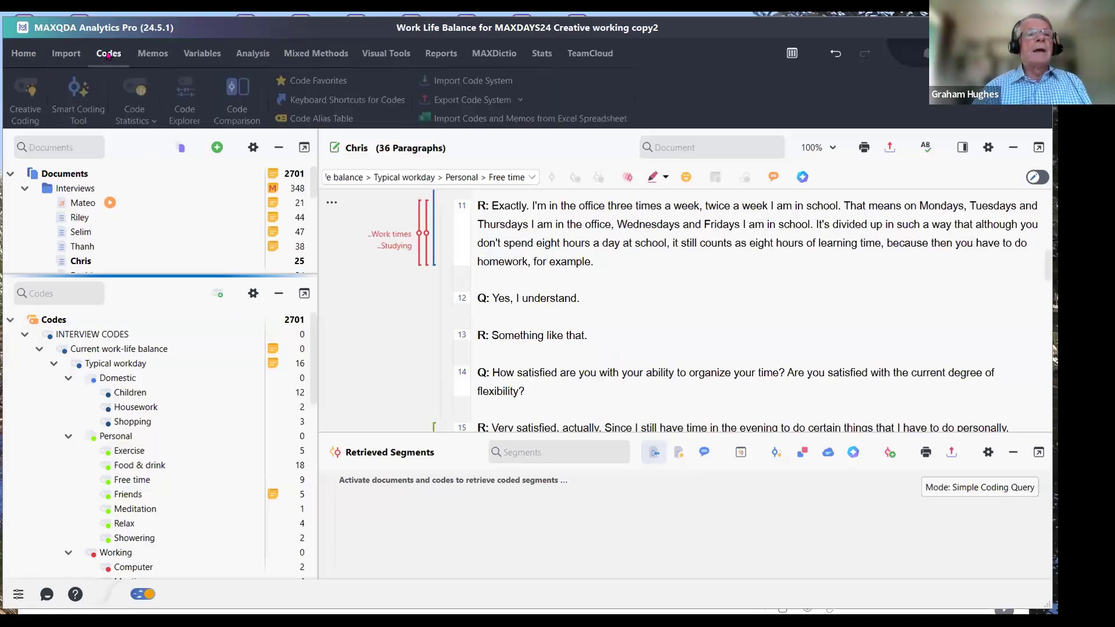
left_click(25, 92)
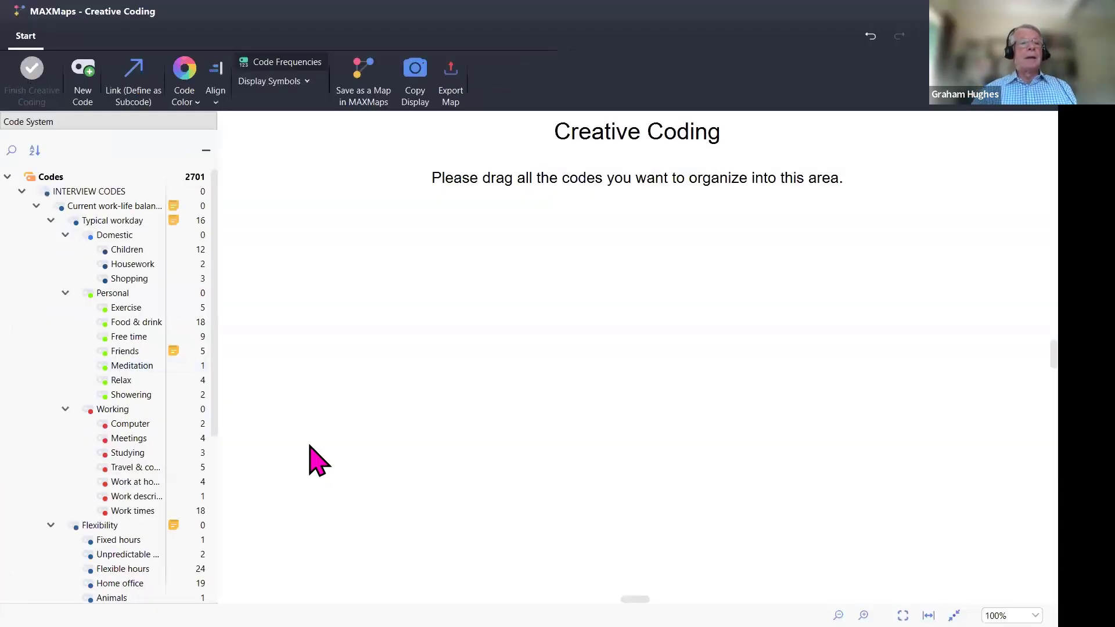
left_click_drag(99, 224, 597, 183)
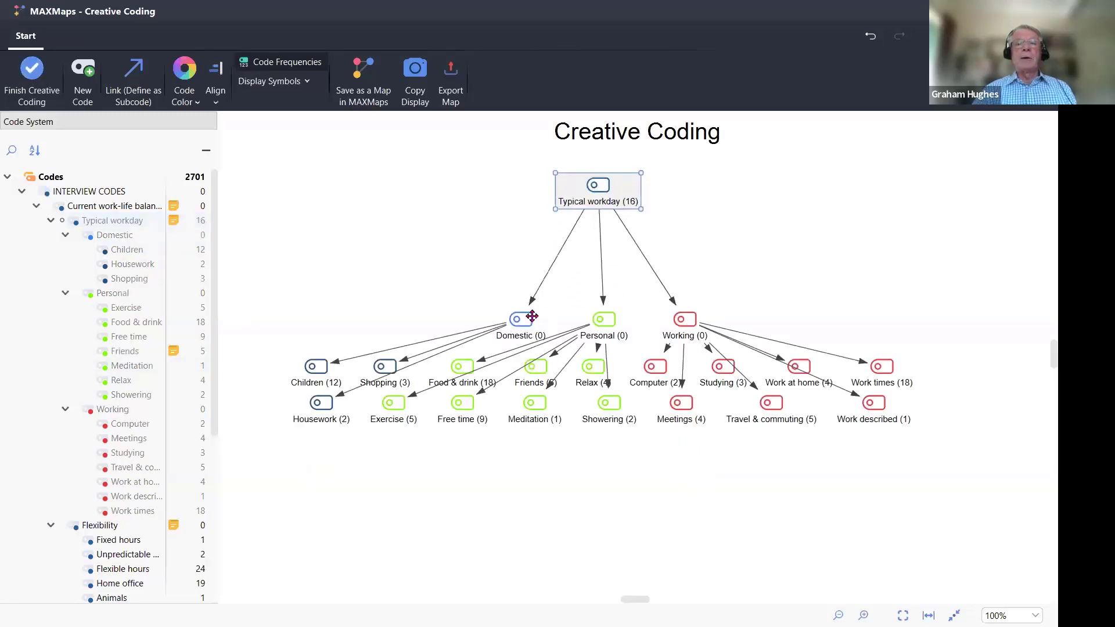
left_click_drag(516, 318, 407, 239)
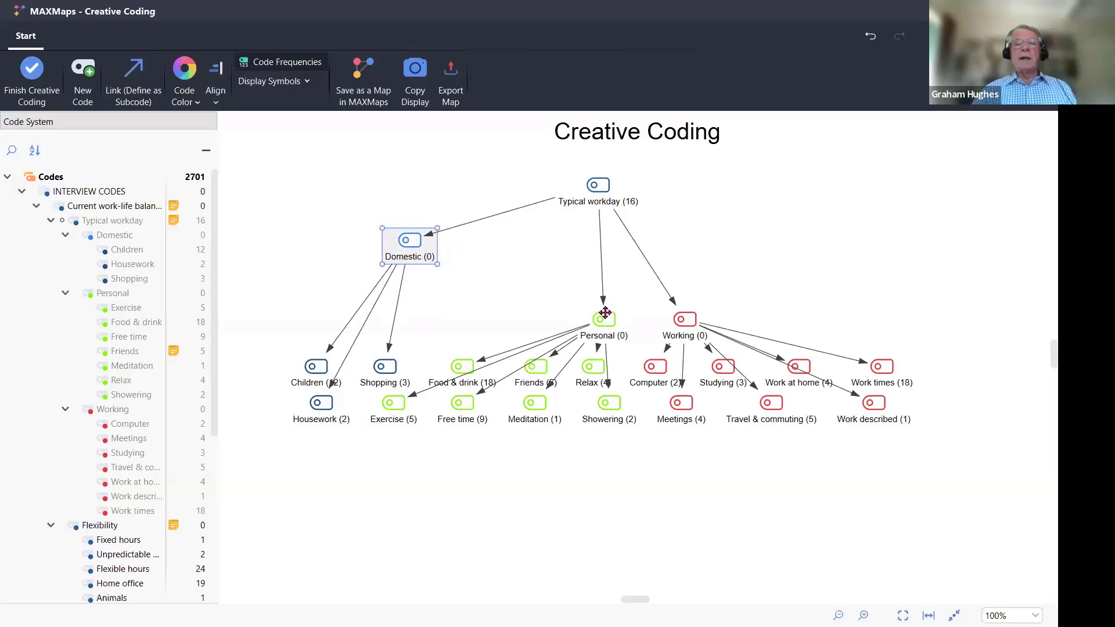
left_click_drag(602, 319, 588, 250)
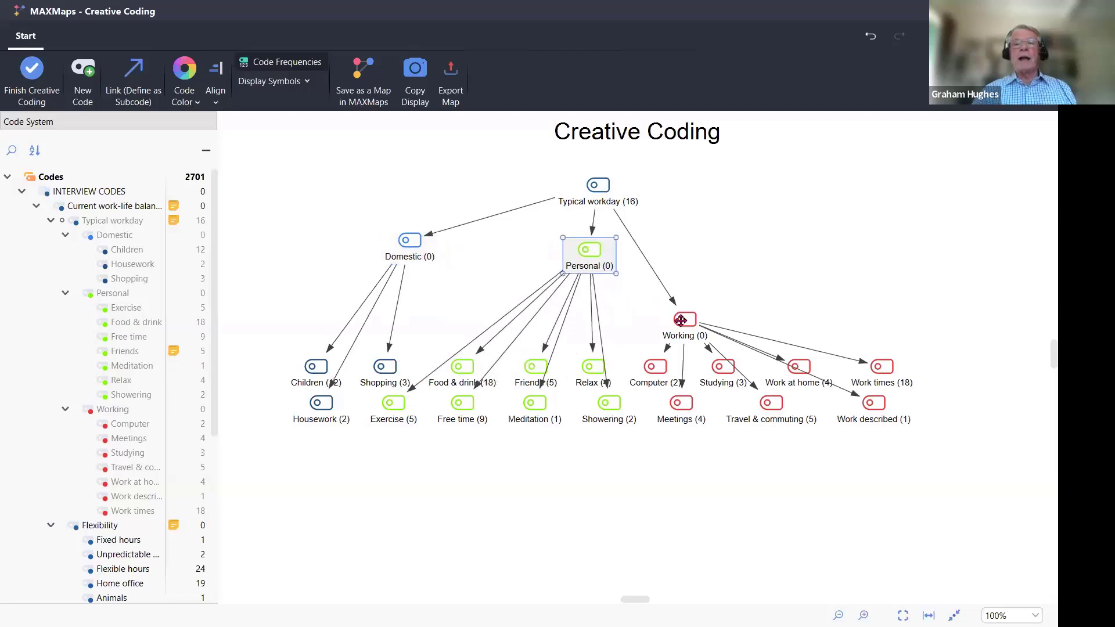
left_click_drag(683, 320, 819, 248)
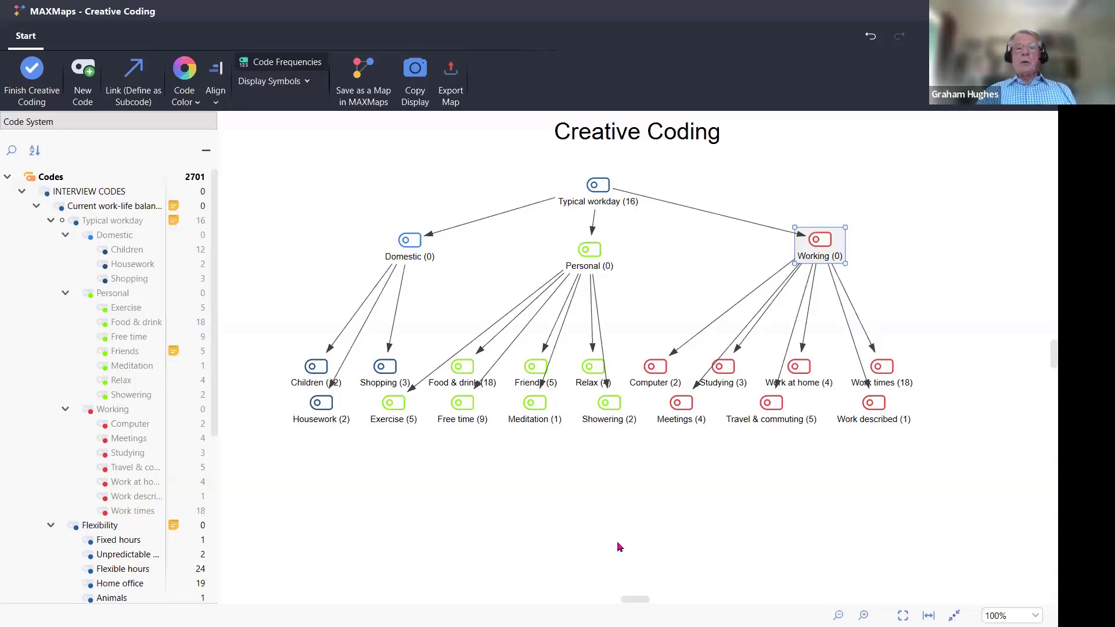
- Review the coded segments of Meditation from the Creative Coding map and close the overview
right_click(531, 404)
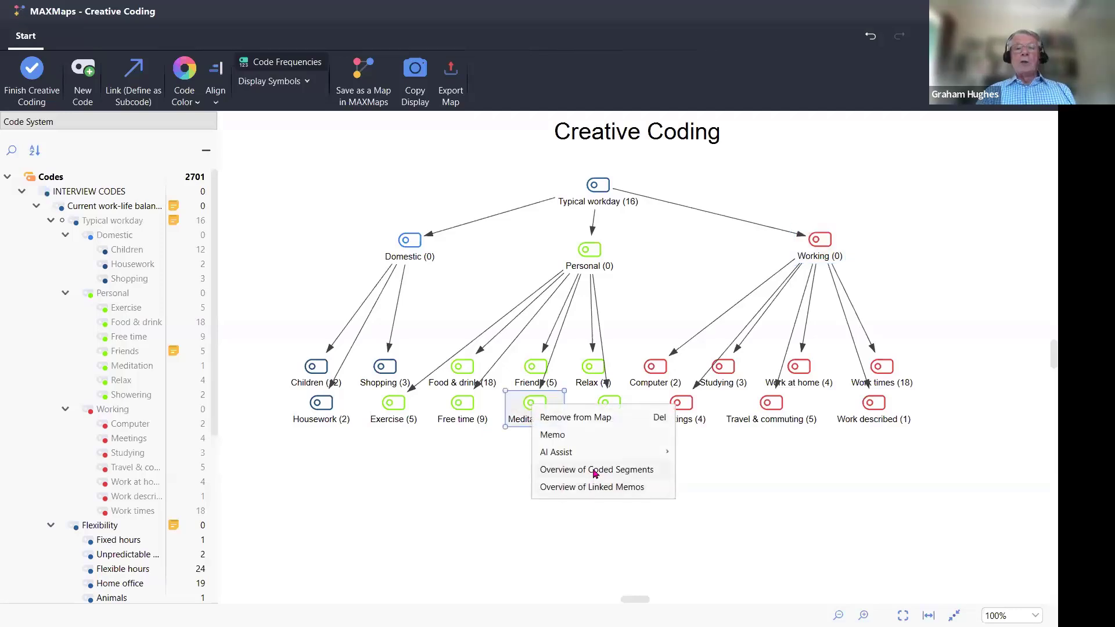
left_click(599, 474)
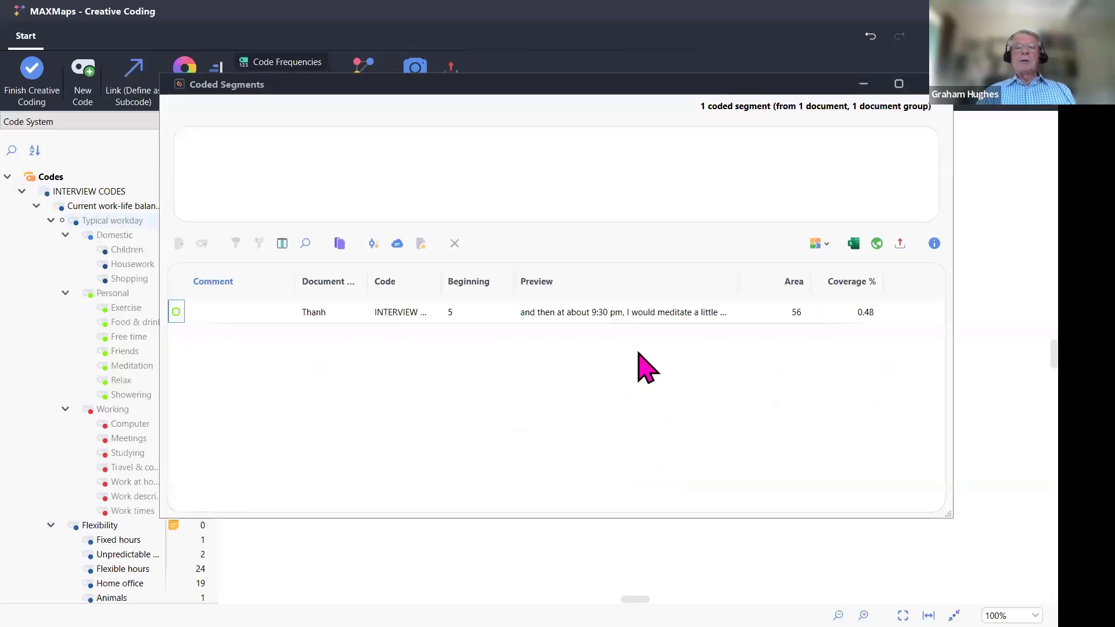
left_click(616, 316)
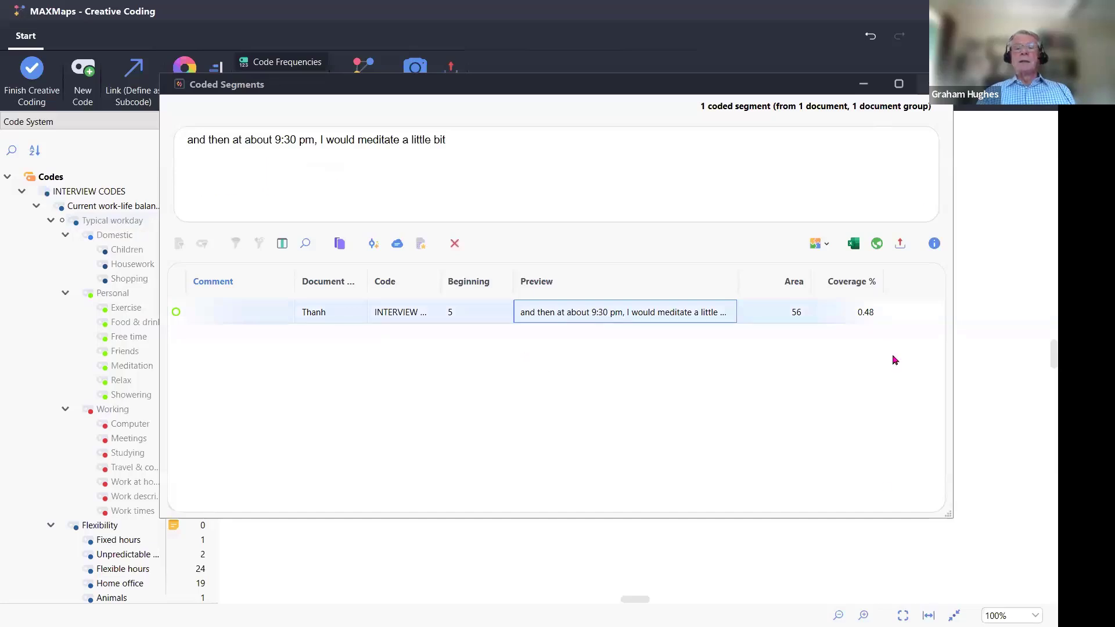
key("Escape")
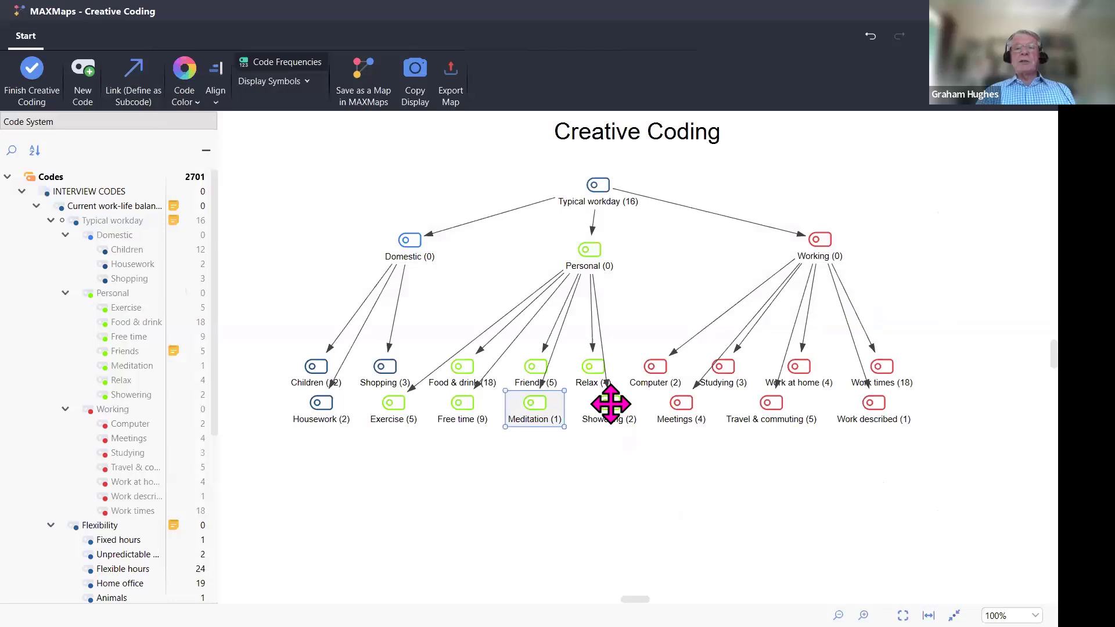
- Read through the coded segments of Showering from the map and close the overview
right_click(610, 403)
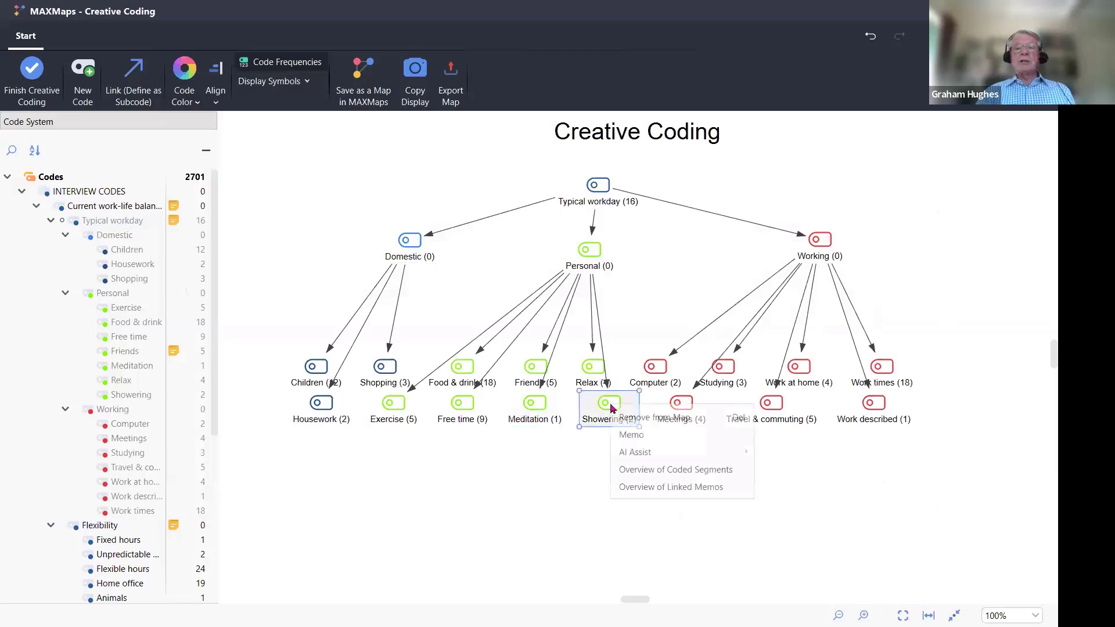
left_click(682, 471)
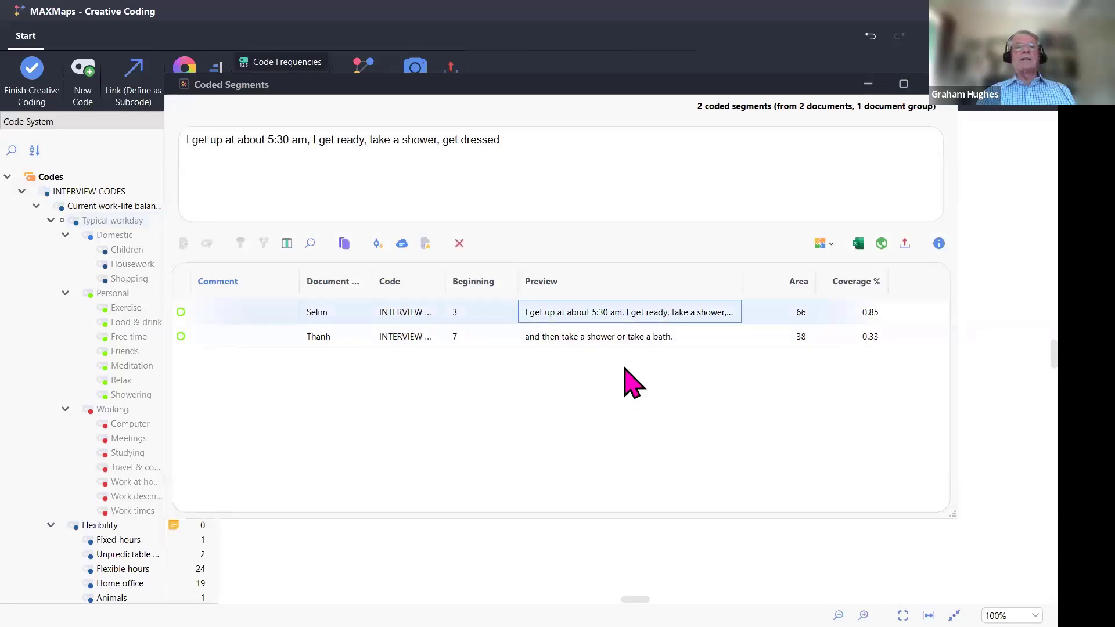
left_click(627, 339)
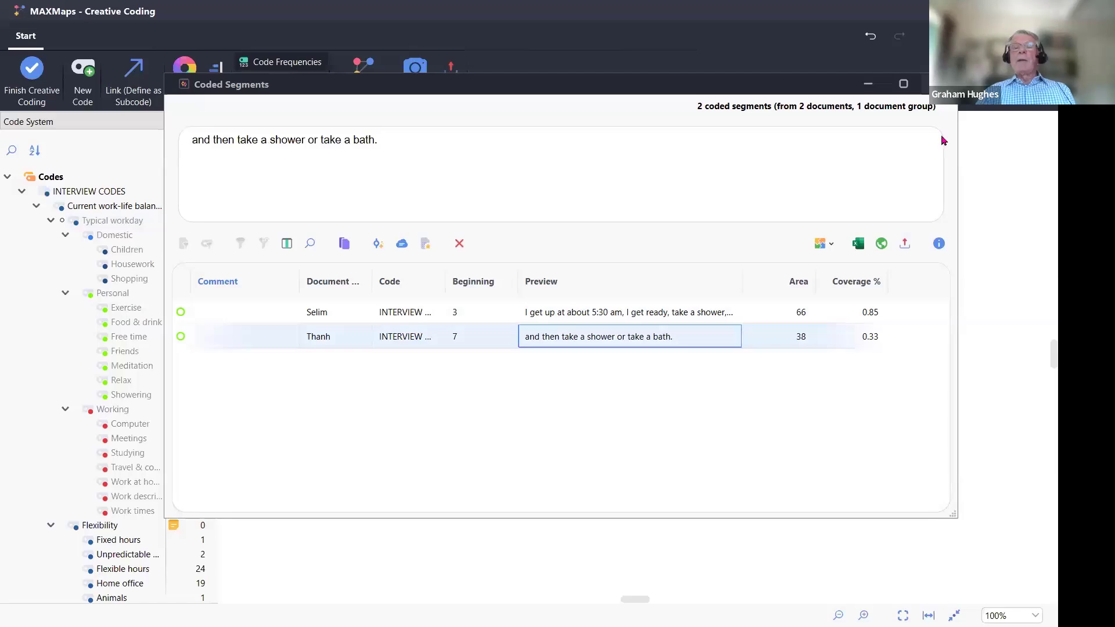
left_click(940, 84)
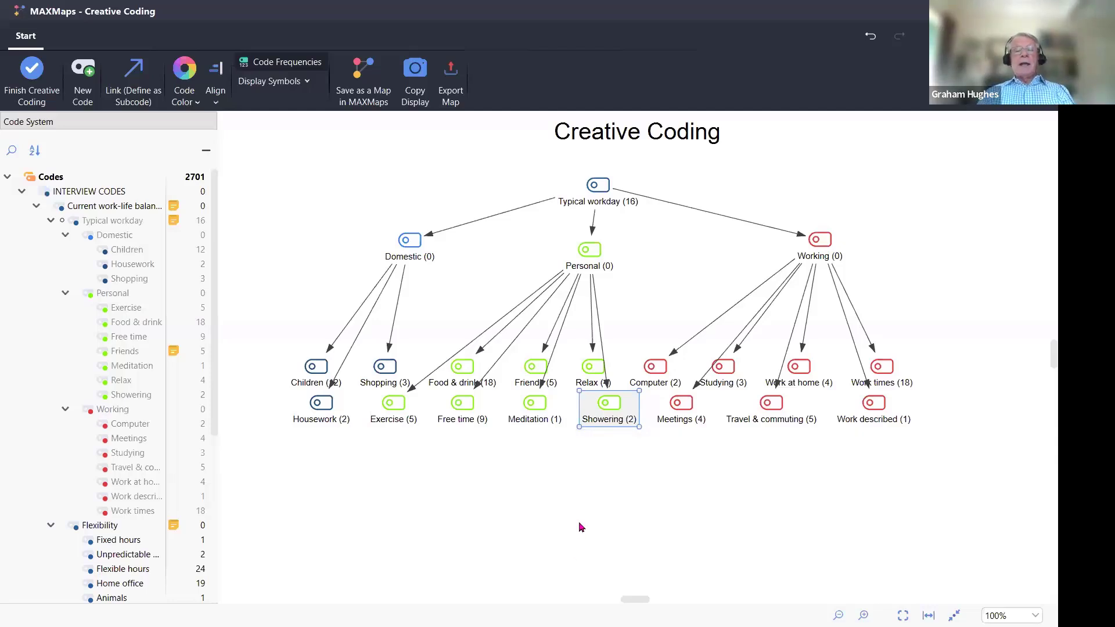
- Try to merge Meditation with Showering in the map by placing Meditation on top of Showering
left_click(530, 403)
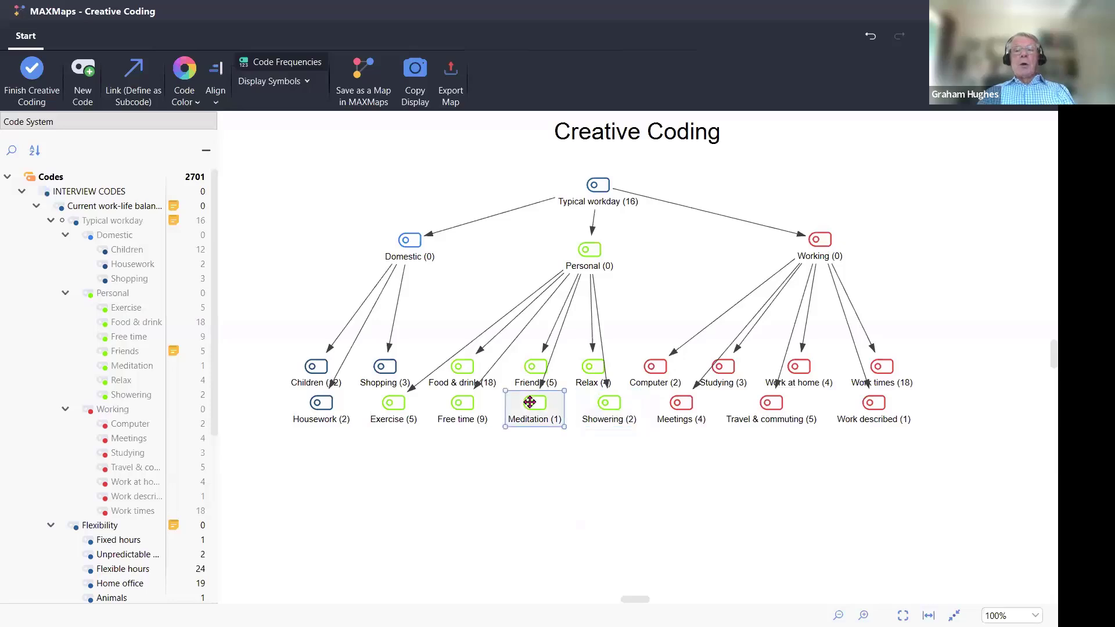
left_click_drag(529, 403, 607, 403)
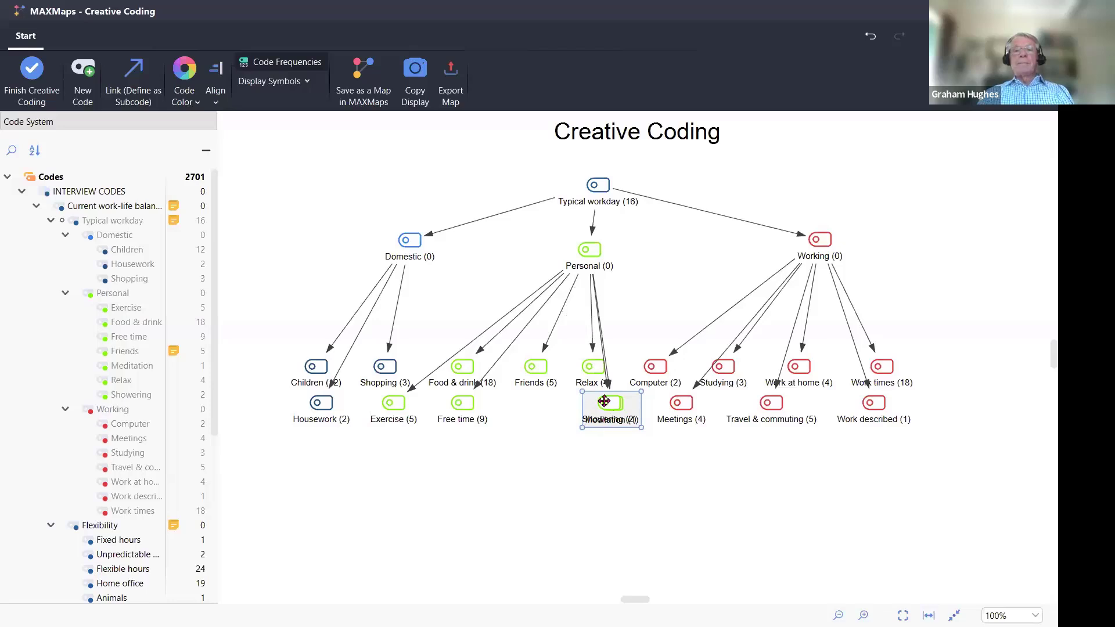
left_click(605, 402)
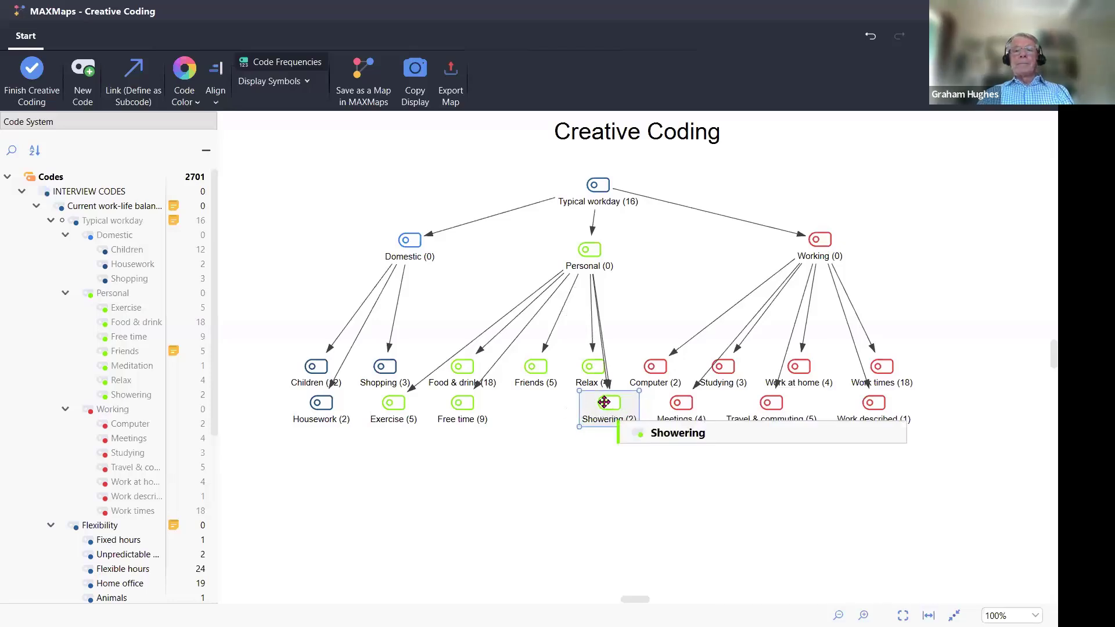
left_click_drag(604, 402, 605, 405)
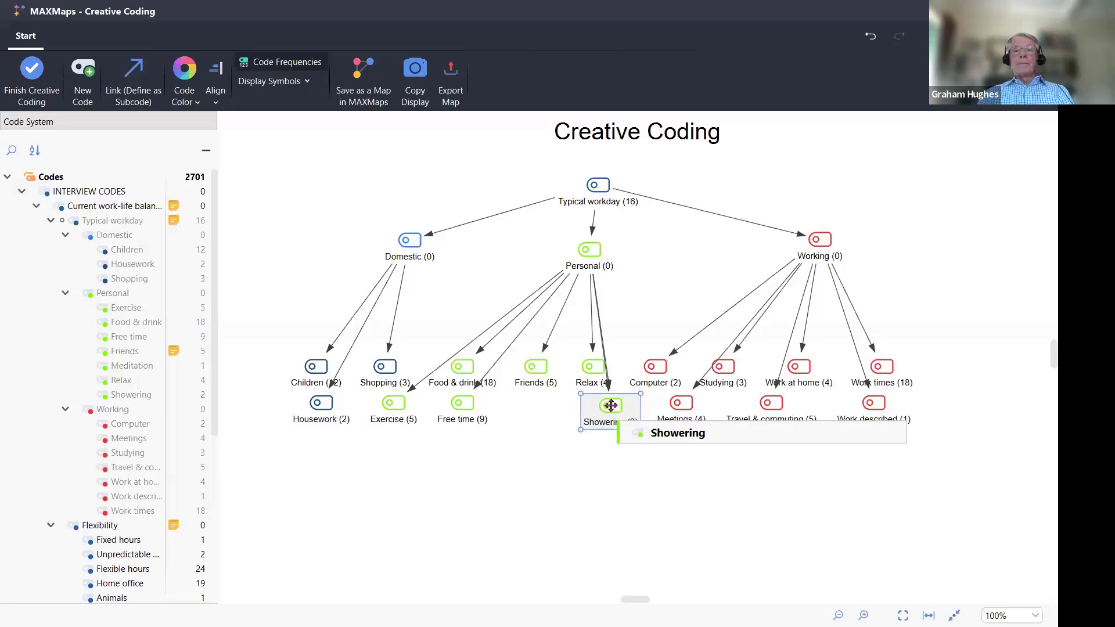
left_click(631, 499)
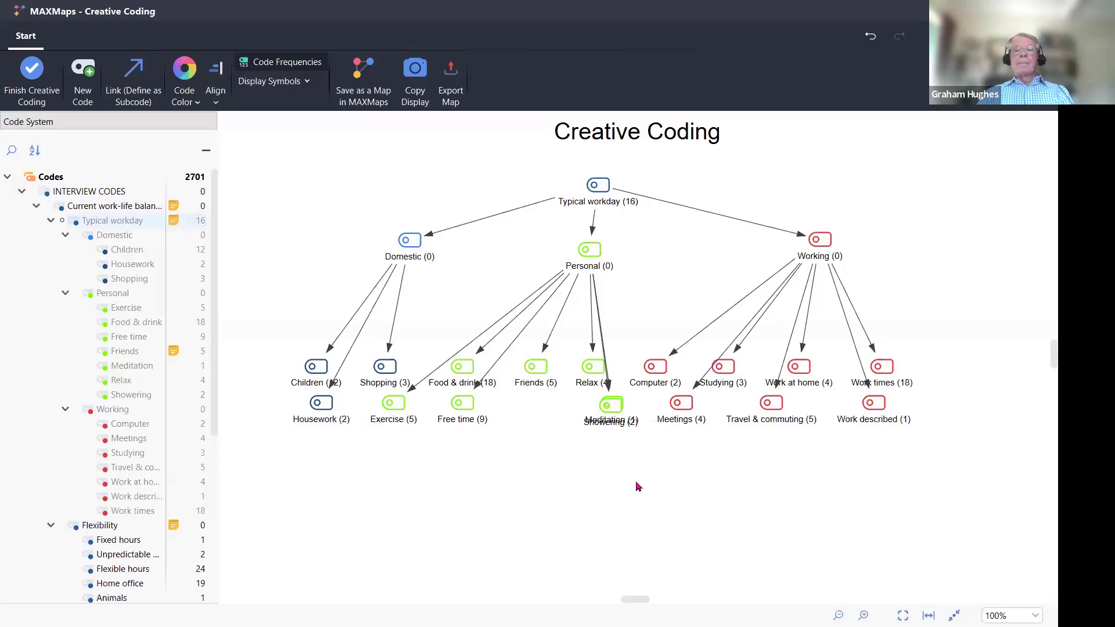
right_click(610, 407)
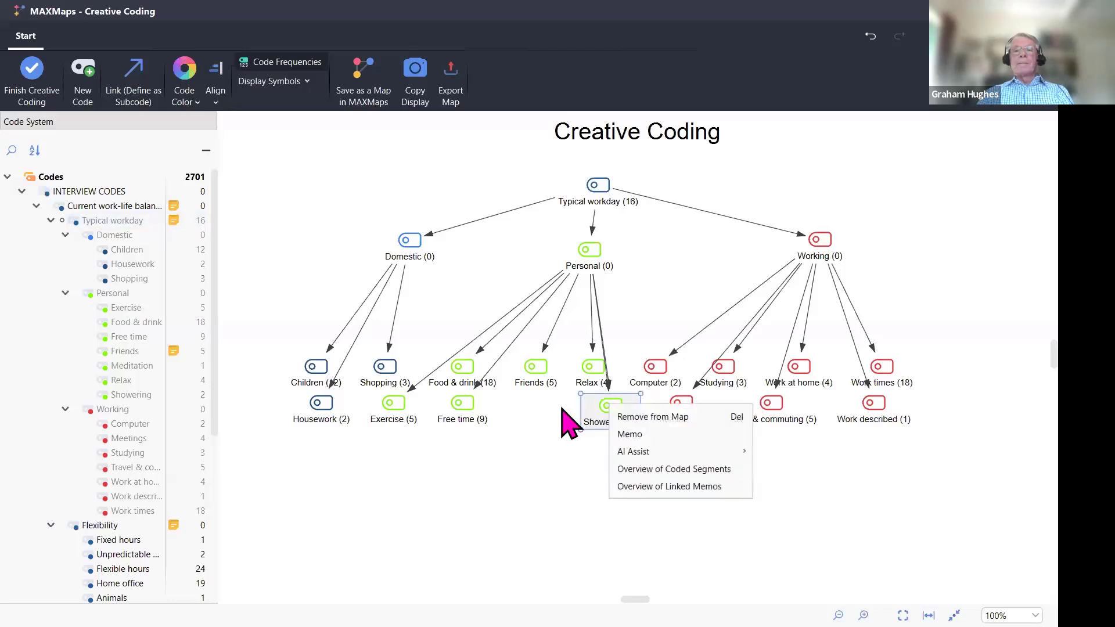
left_click(865, 494)
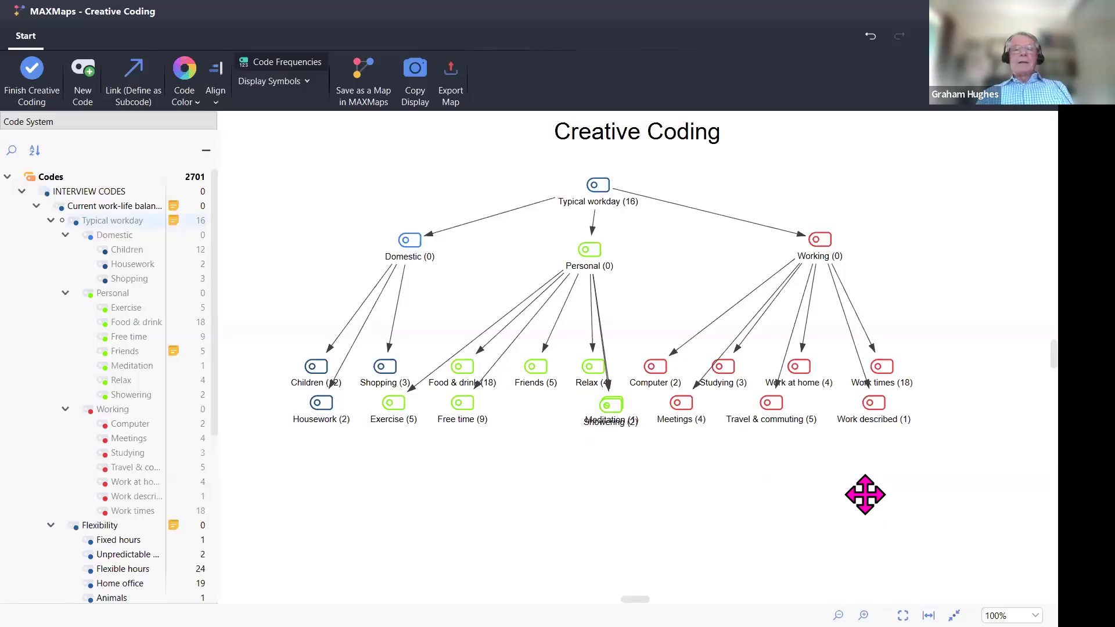
left_click(610, 404)
left_click_drag(574, 404, 551, 403)
left_click_drag(603, 405, 620, 403)
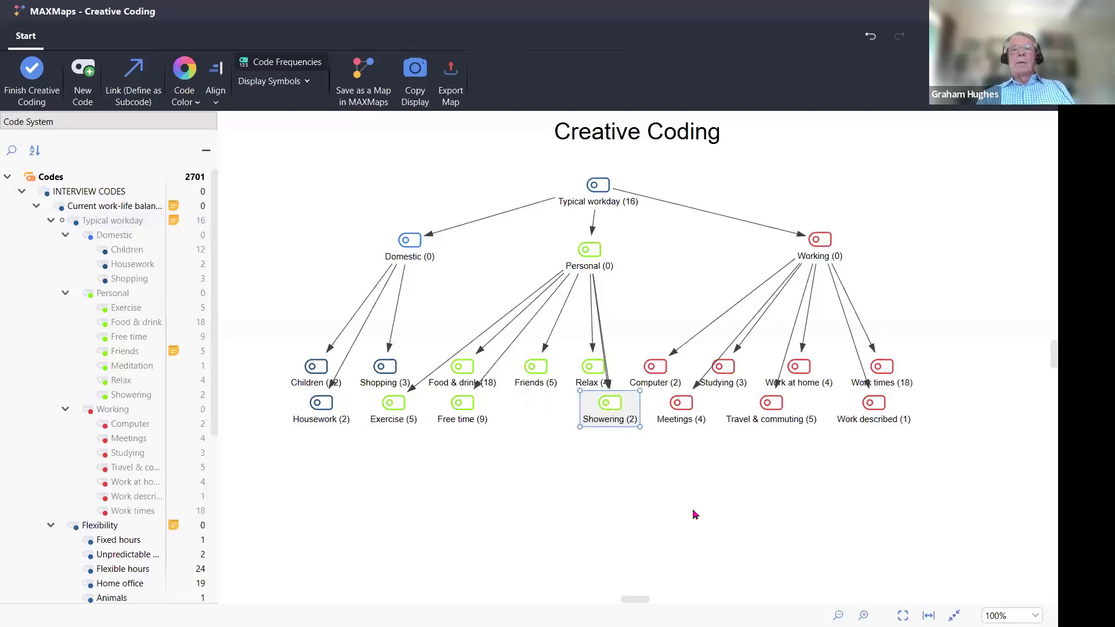
- Finish Creative Coding and apply the map's code structure to the code system
left_click(27, 71)
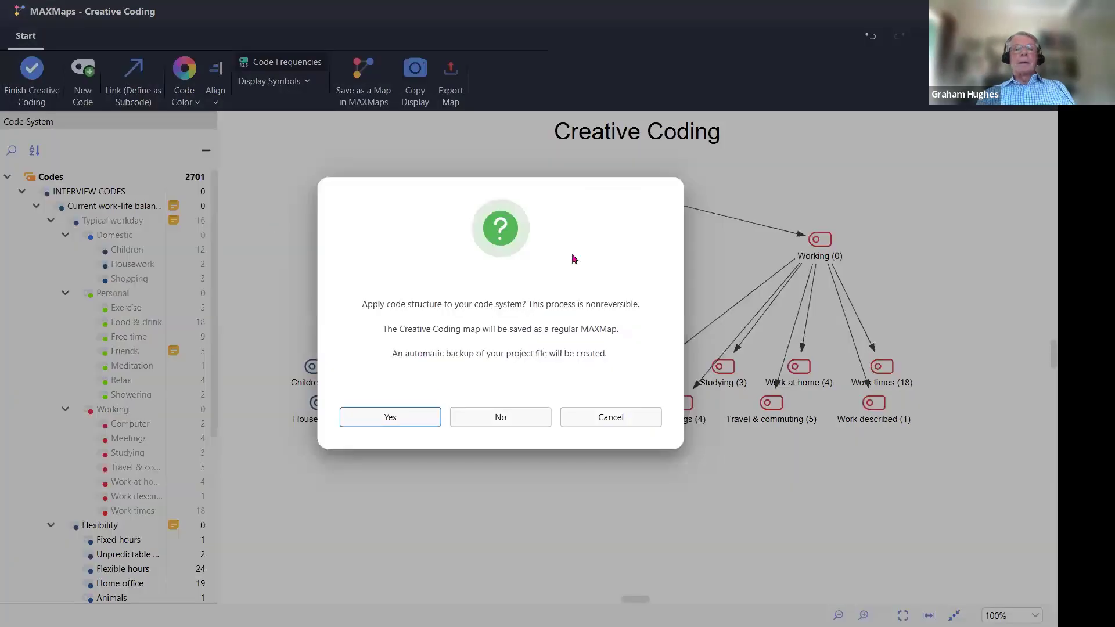
left_click(393, 419)
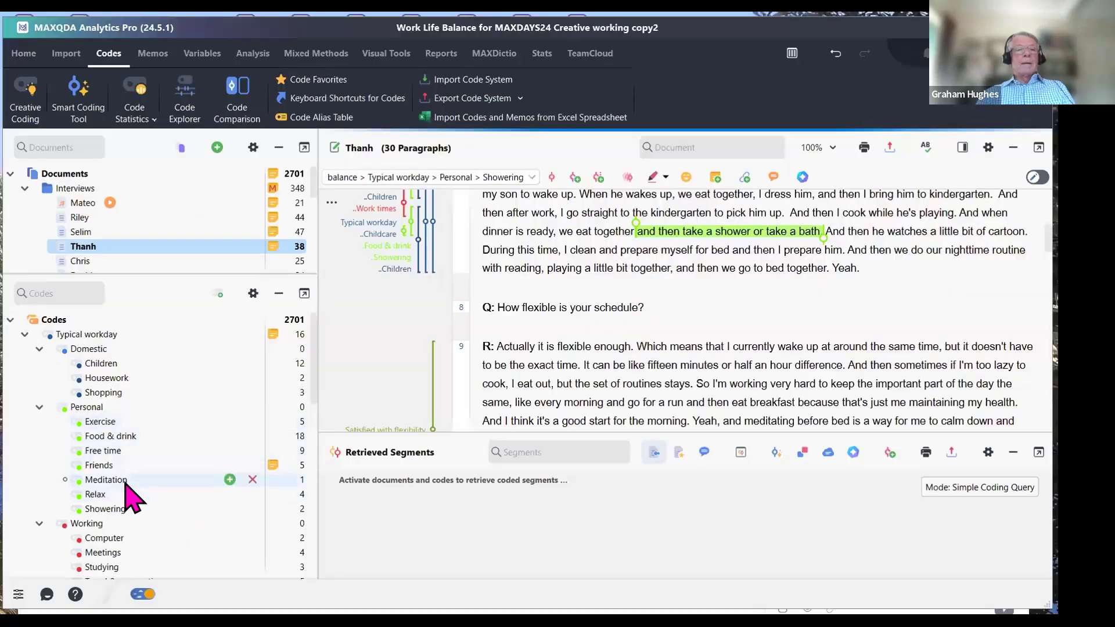
- Try to move the coded segments of Showering to Meditation, checking the paste option offered on Meditation
mouse_move(125, 487)
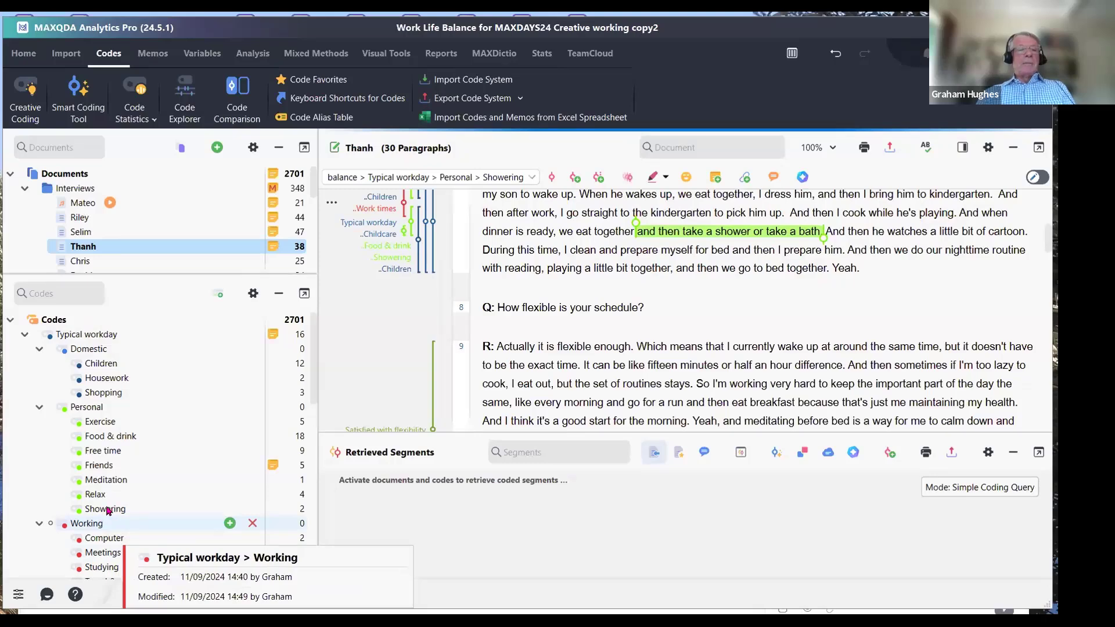
right_click(100, 510)
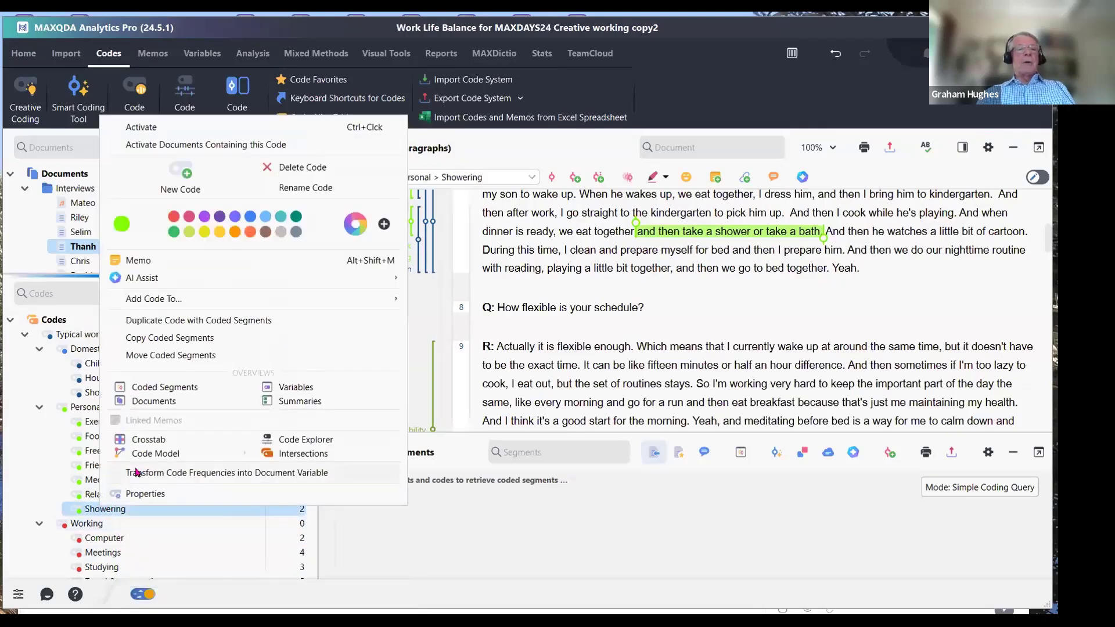
left_click(168, 356)
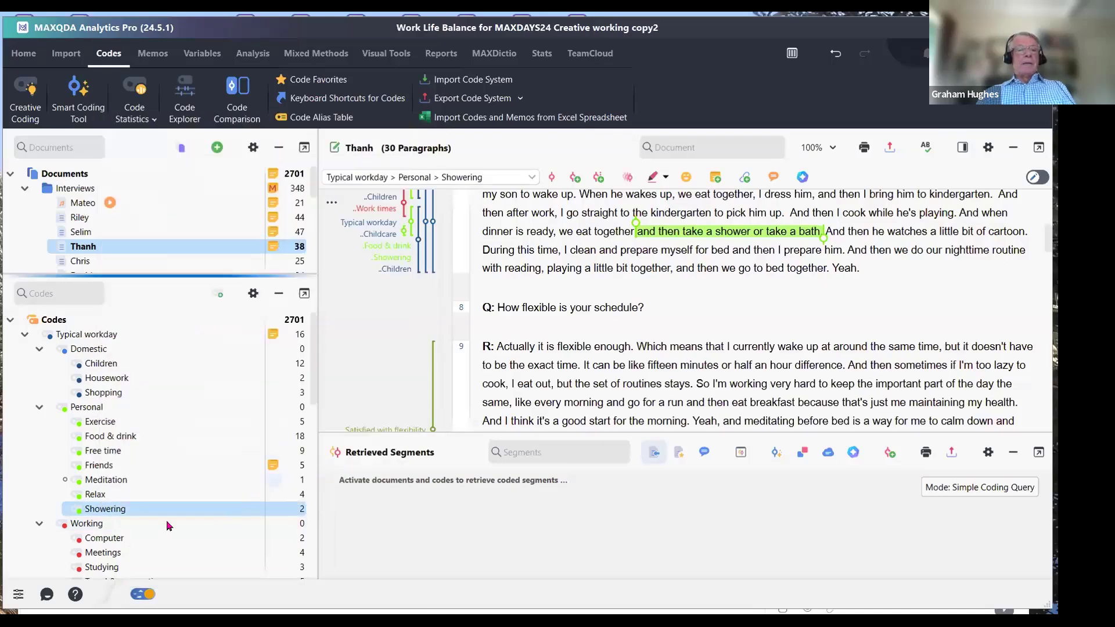
right_click(117, 480)
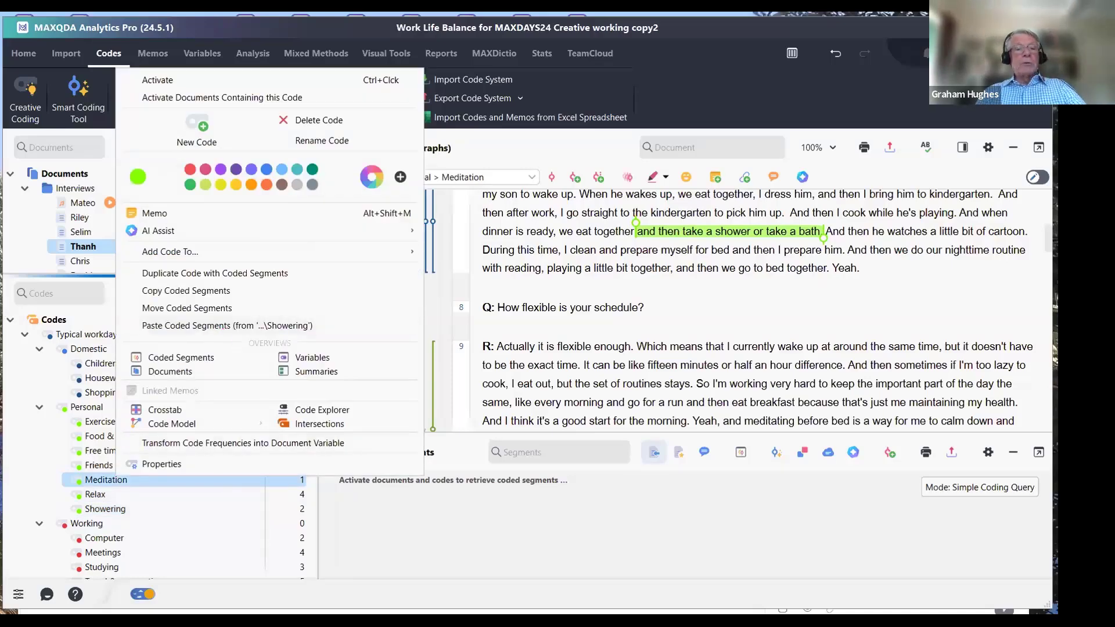
left_click(583, 566)
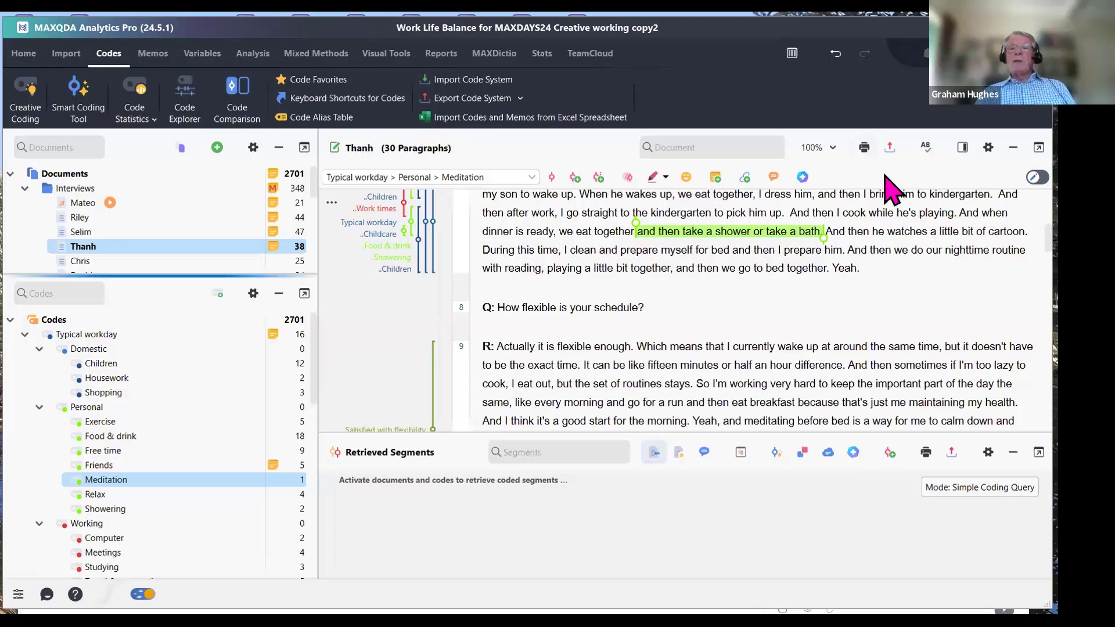
left_click(902, 281)
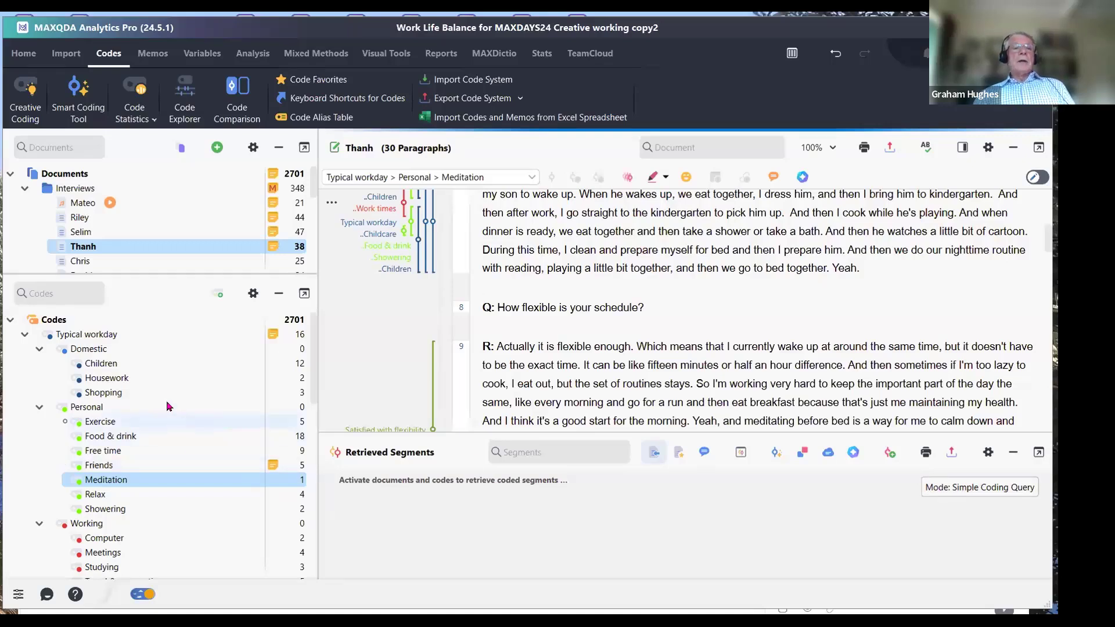
- Review the export formats available for the code system and look through the whole code tree
left_click(52, 319)
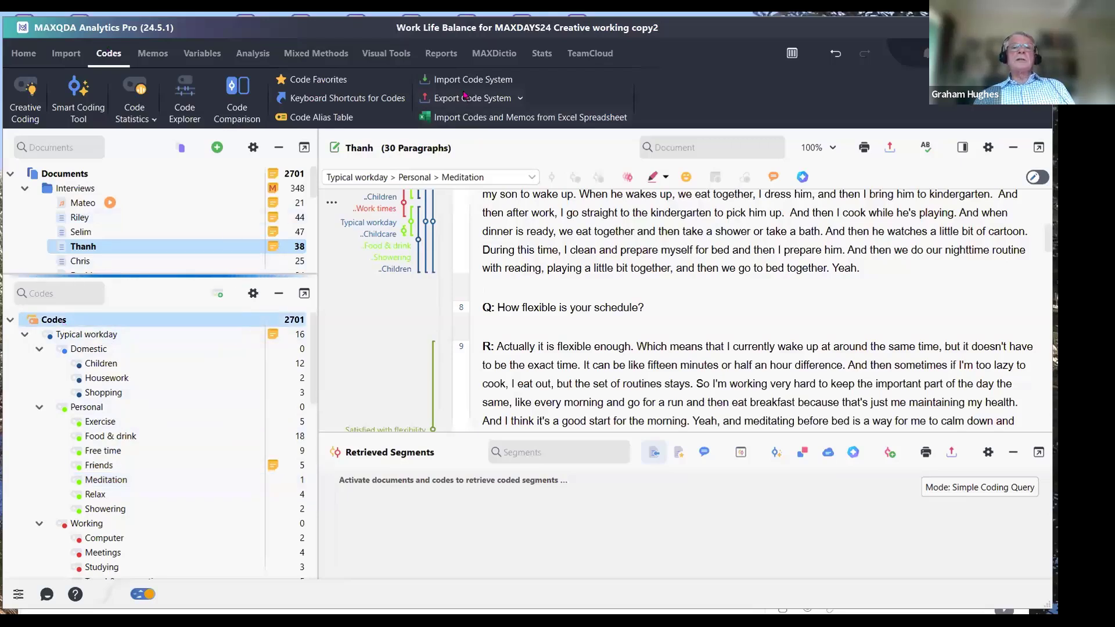
left_click(520, 100)
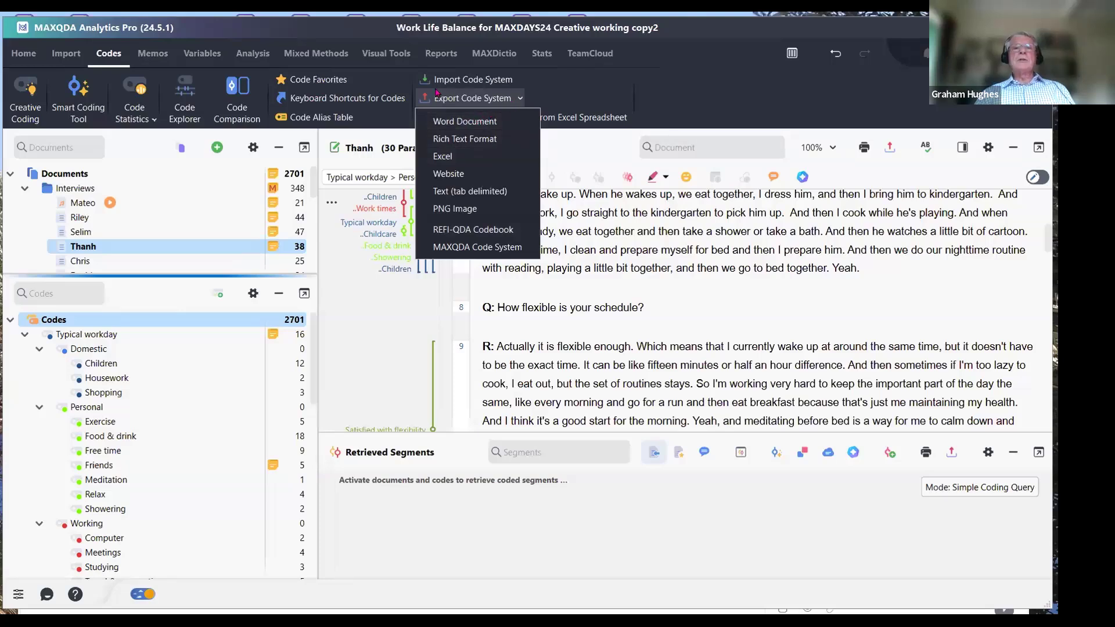
left_click(710, 324)
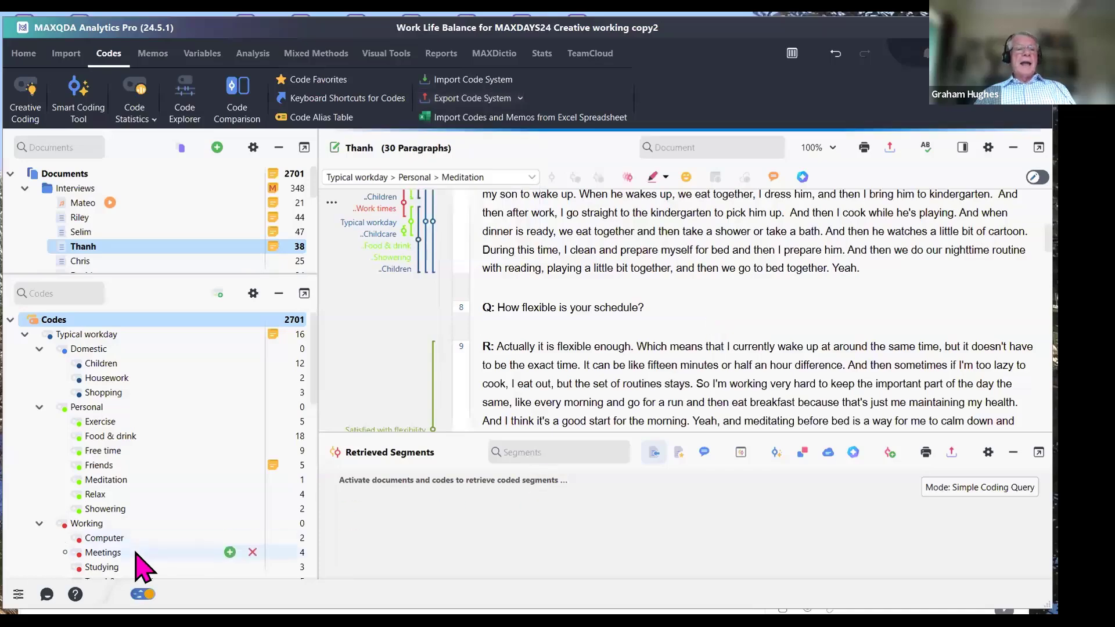
scroll(135, 442, "down", 10)
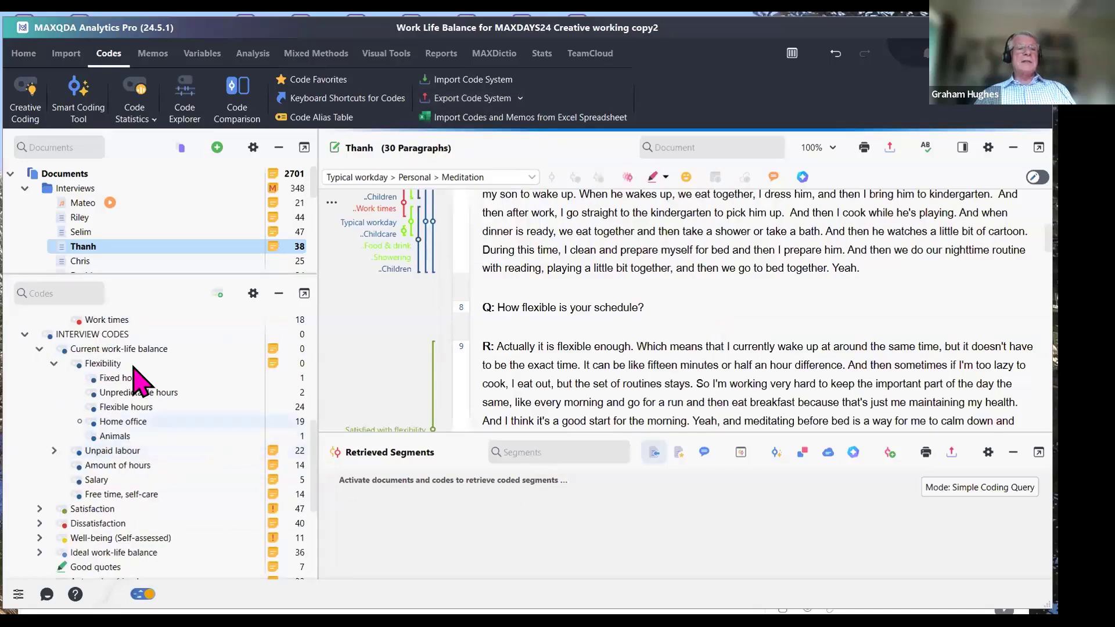
scroll(139, 372, "up", 10)
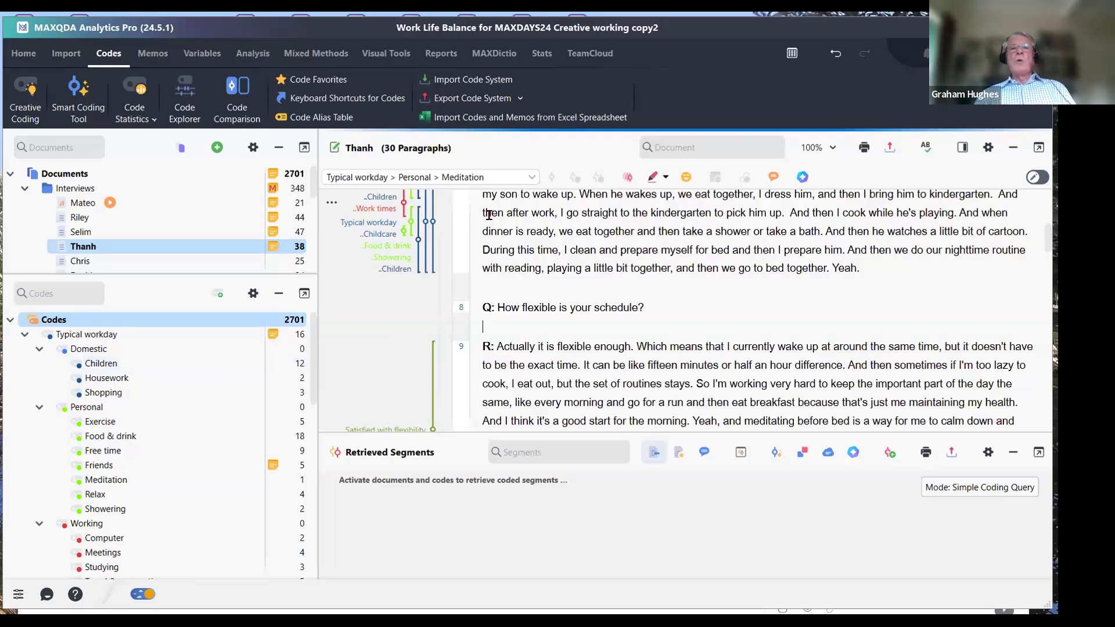
left_click(494, 97)
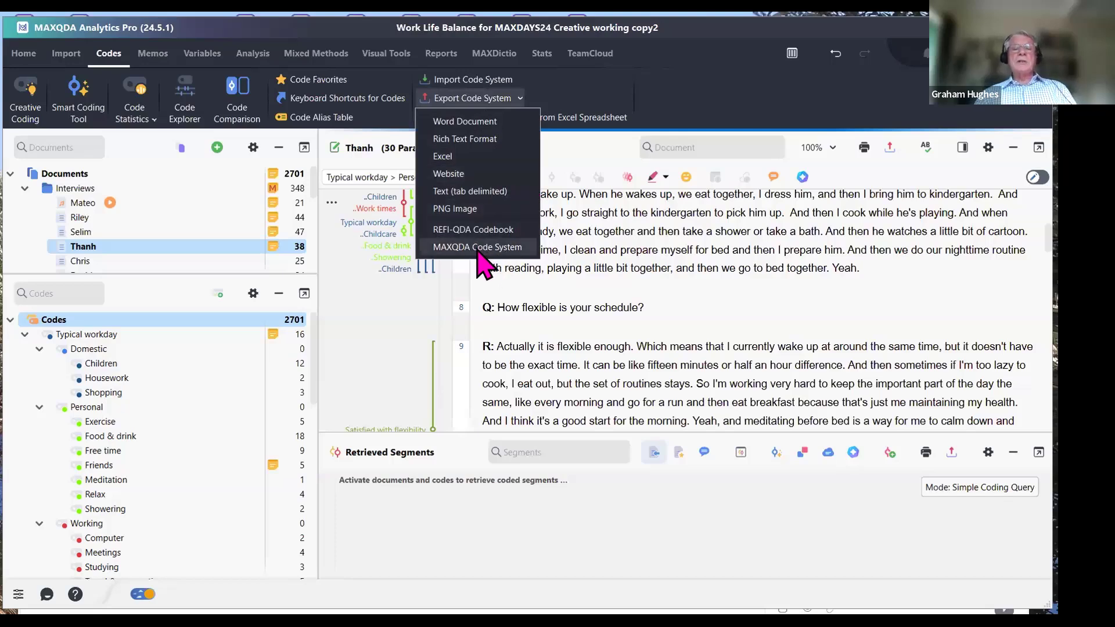
- Check the code system import and the file types it accepts, and cancel without choosing a file
left_click(486, 75)
left_click(486, 80)
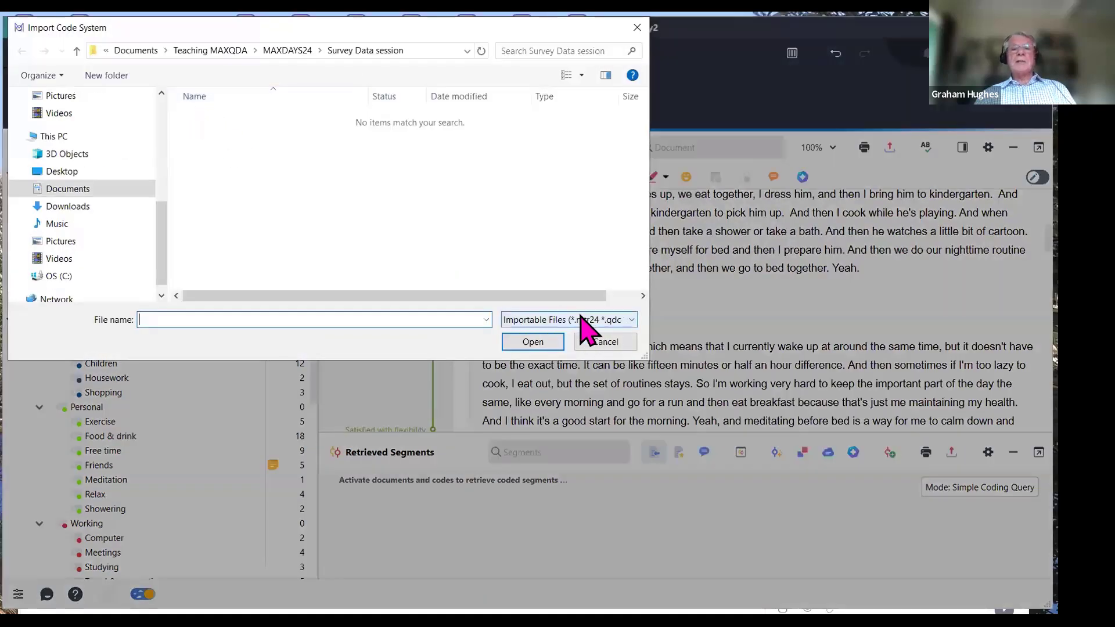
left_click(595, 344)
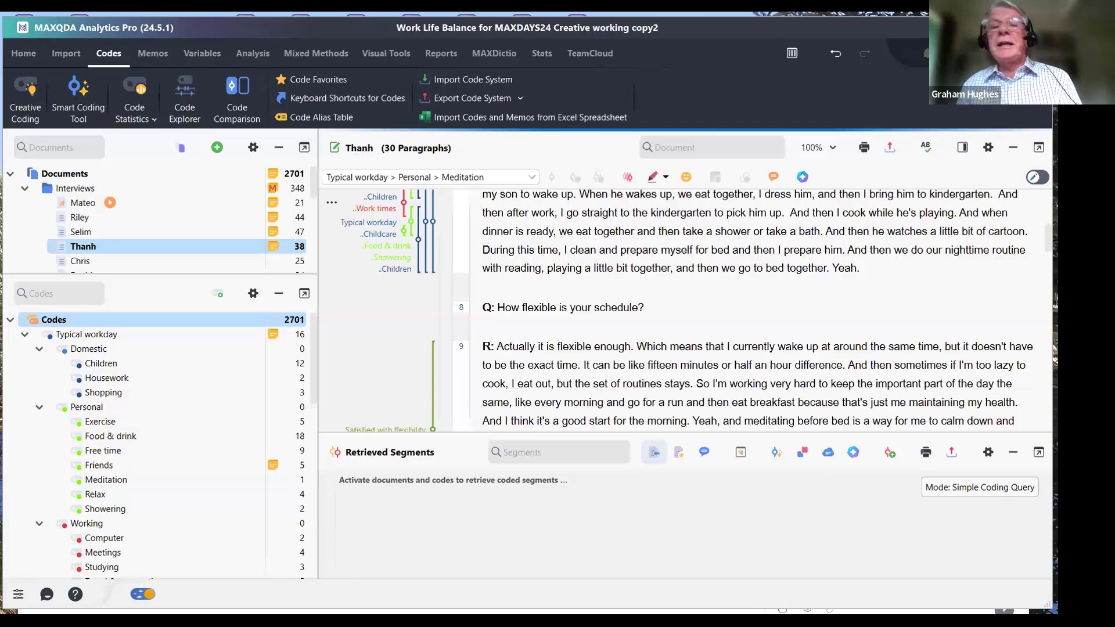
- View the document variables list and data editor, check the data editor's Excel export without saving, and close the window
left_click(196, 54)
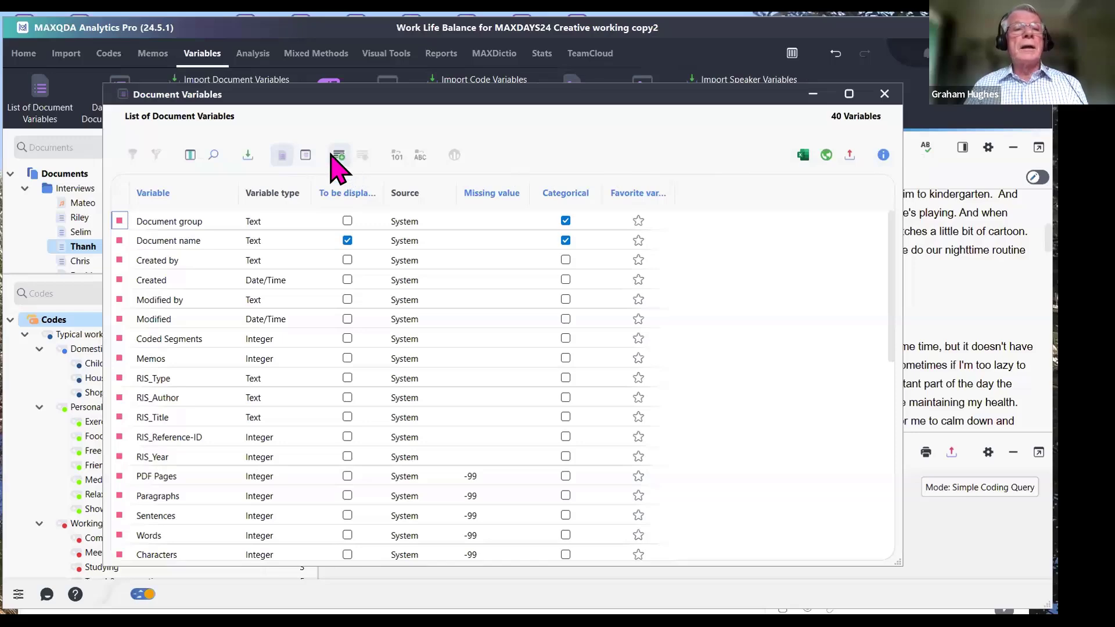
left_click(884, 95)
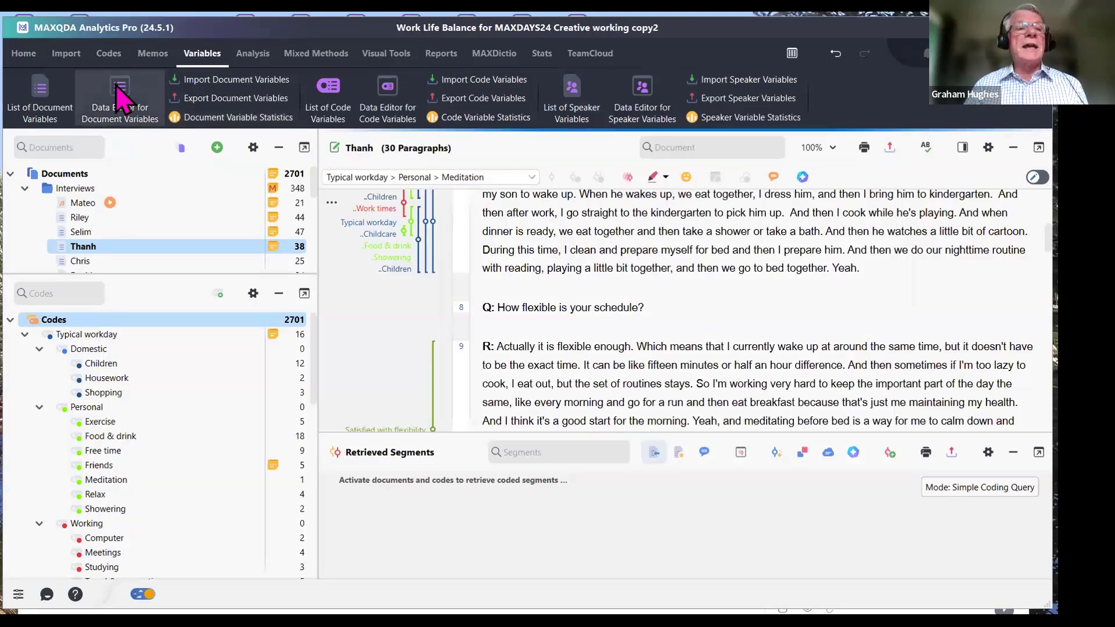
left_click(119, 96)
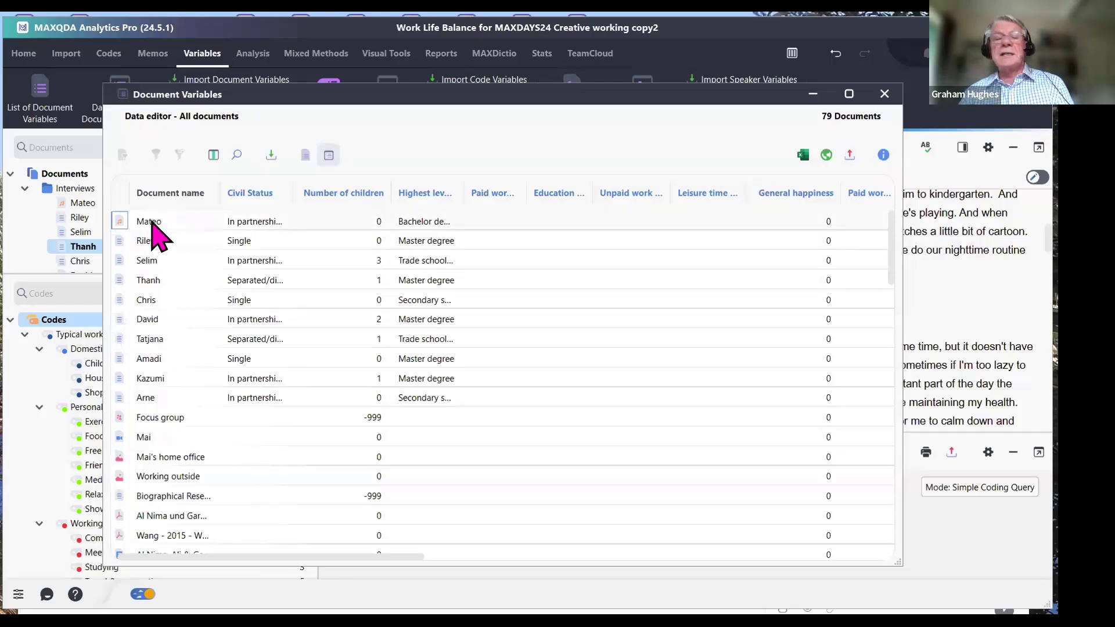
left_click(851, 153)
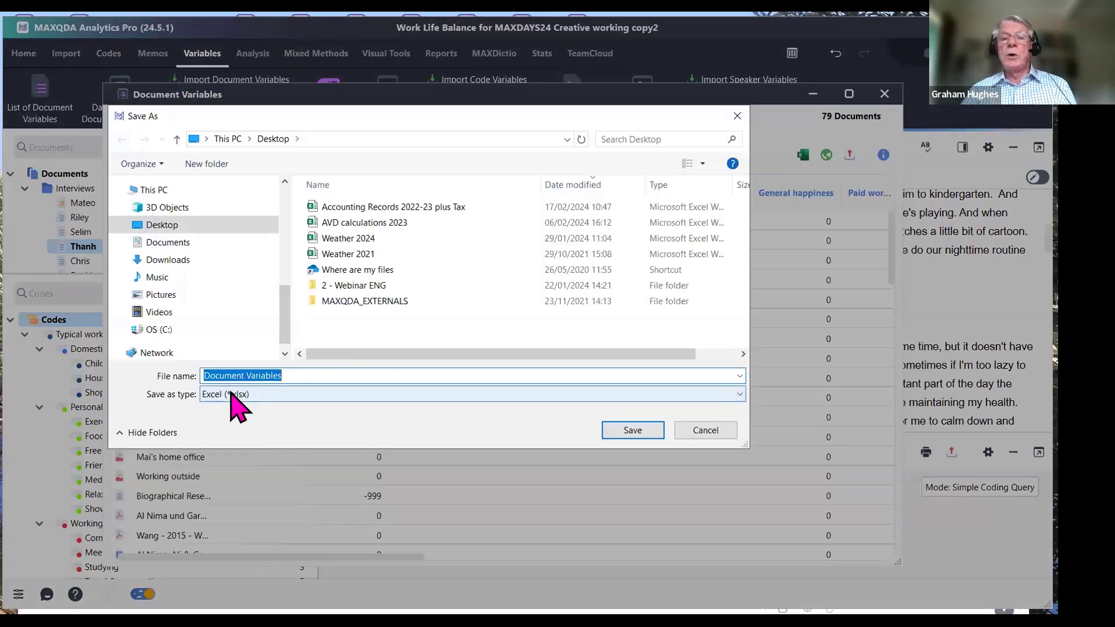
left_click(705, 430)
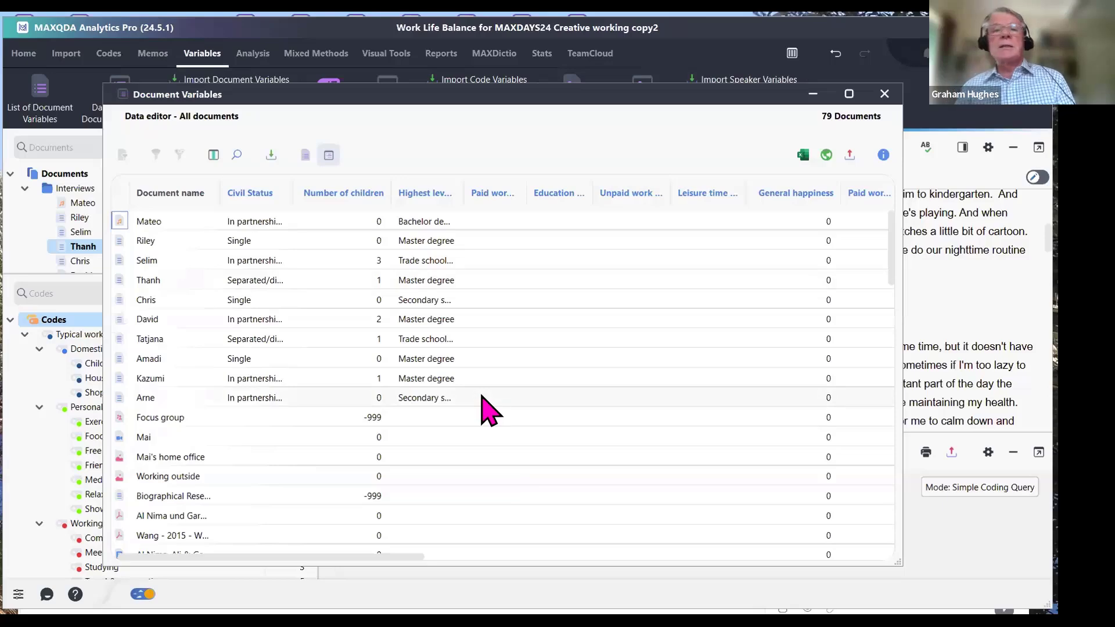
left_click(884, 95)
- Show all memos in the Memo Manager, enlarge its window and place it clear of the code list
left_click(151, 53)
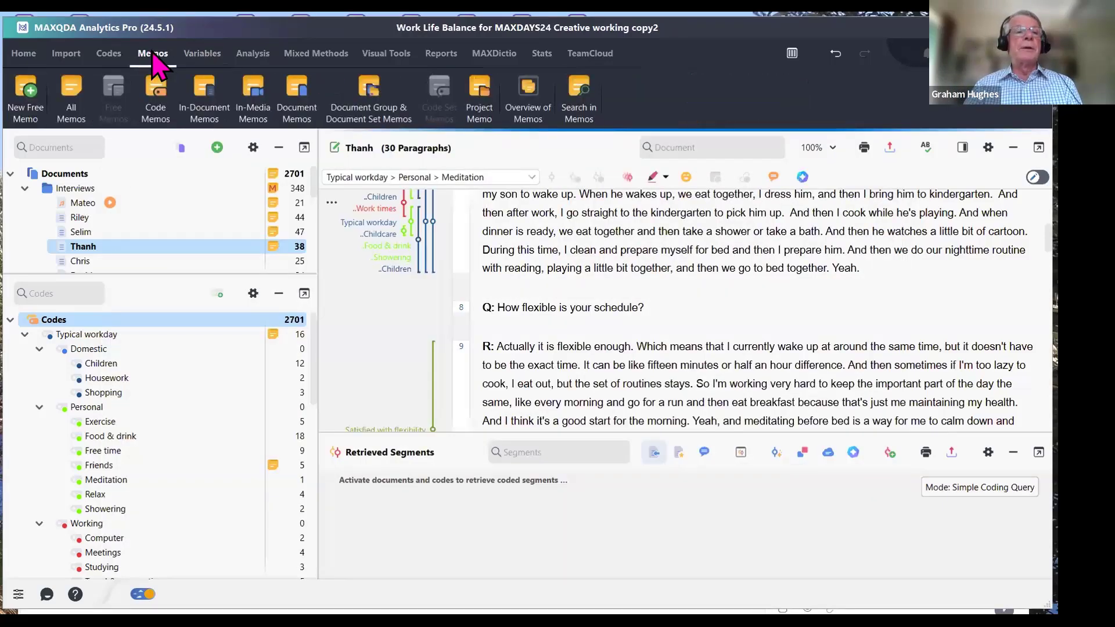
left_click(72, 87)
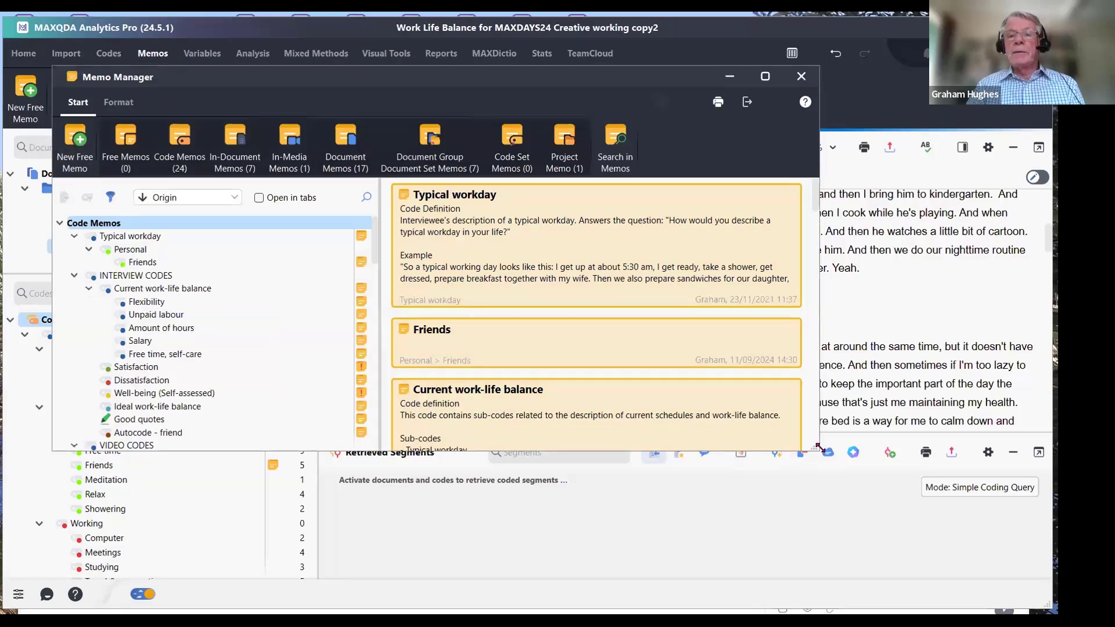
left_click_drag(819, 448, 937, 578)
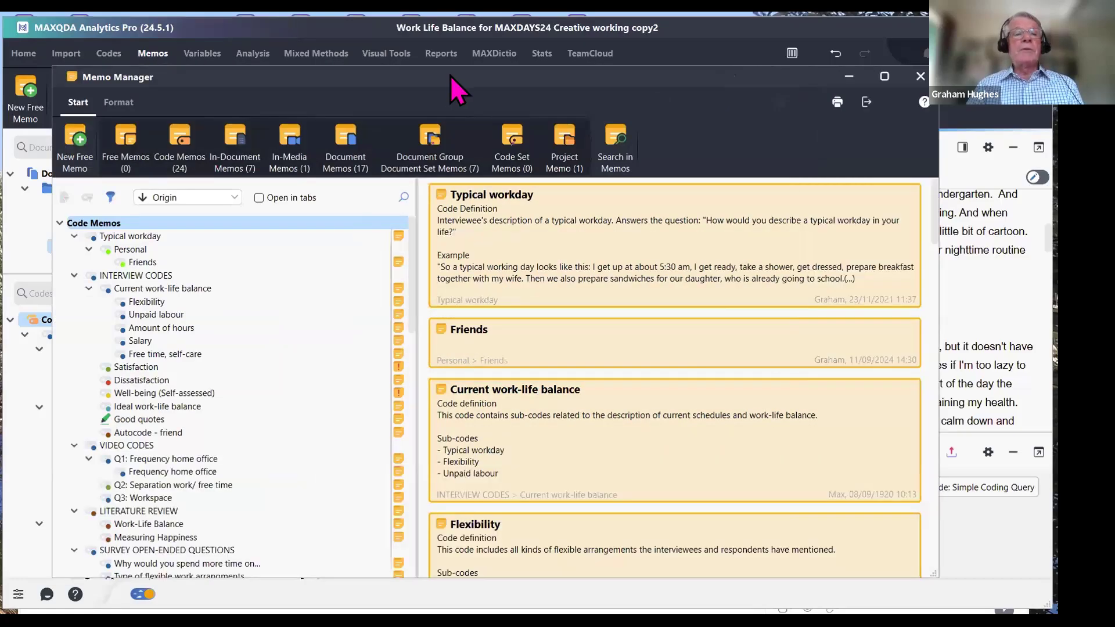
left_click_drag(451, 75, 531, 79)
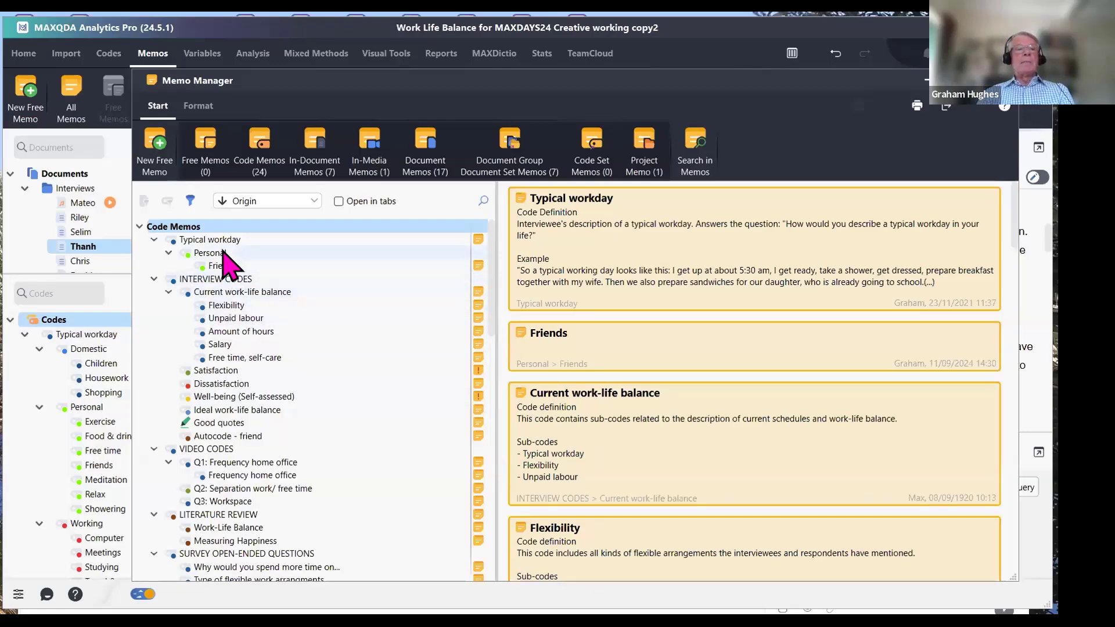
- Look through the list of code, in-document, in-media and document memos, and return to the code memos
scroll(250, 291, "down", 6)
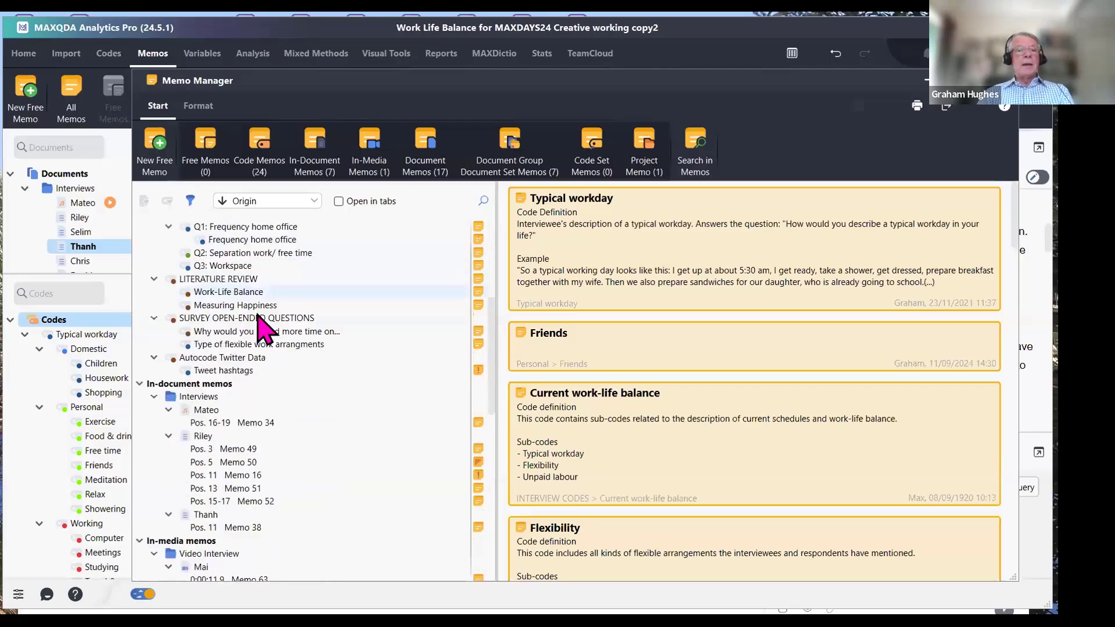
scroll(258, 328, "down", 2)
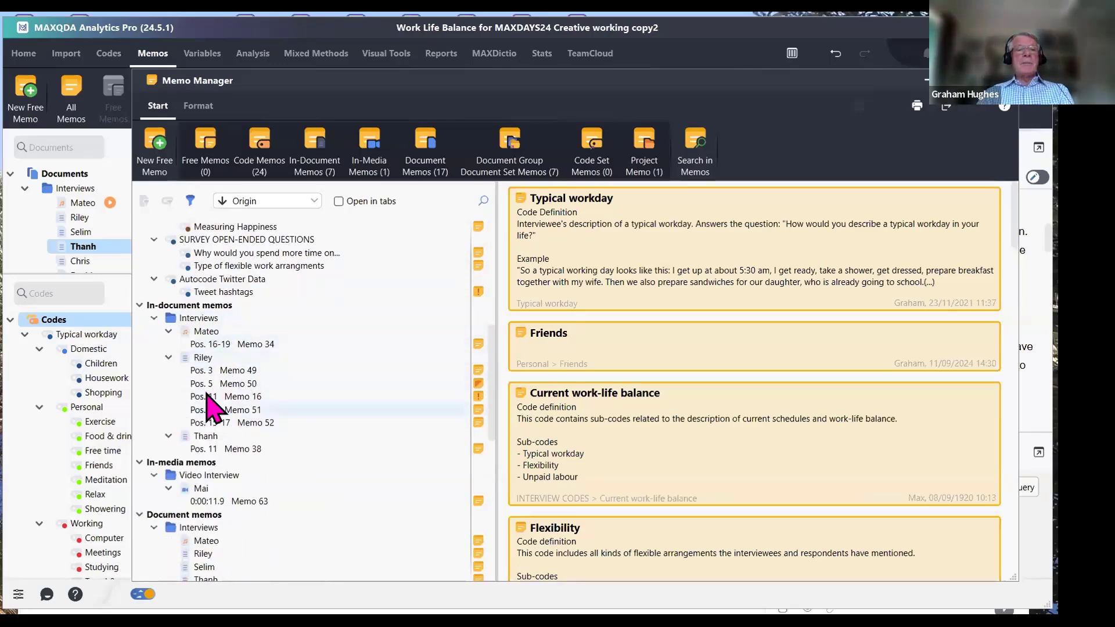
scroll(238, 337, "up", 8)
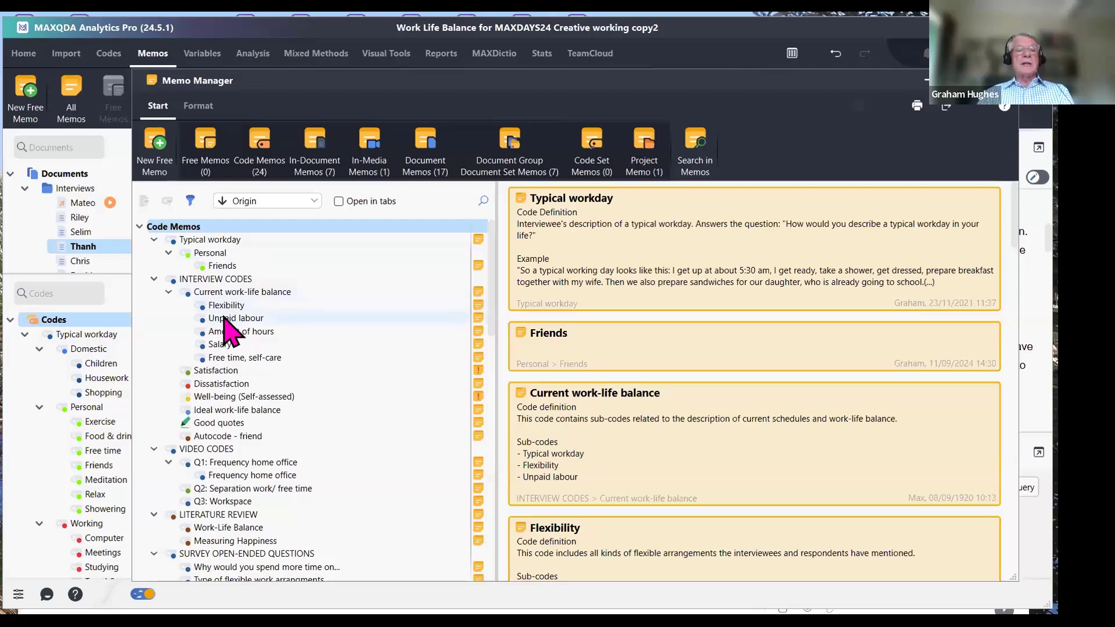
scroll(224, 313, "down", 8)
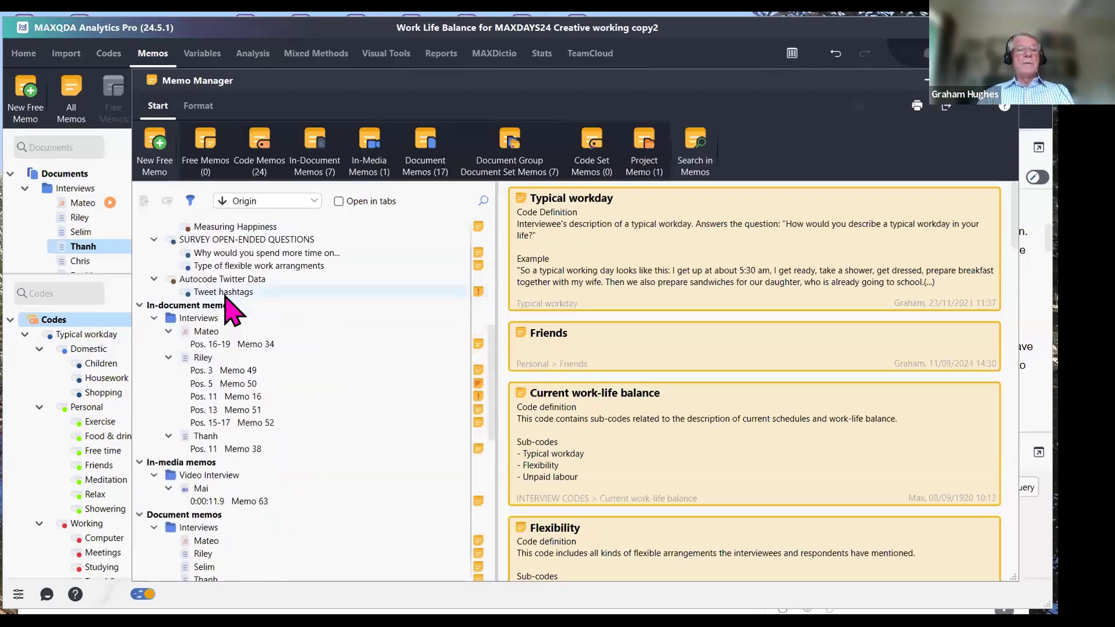
scroll(225, 297, "down", 4)
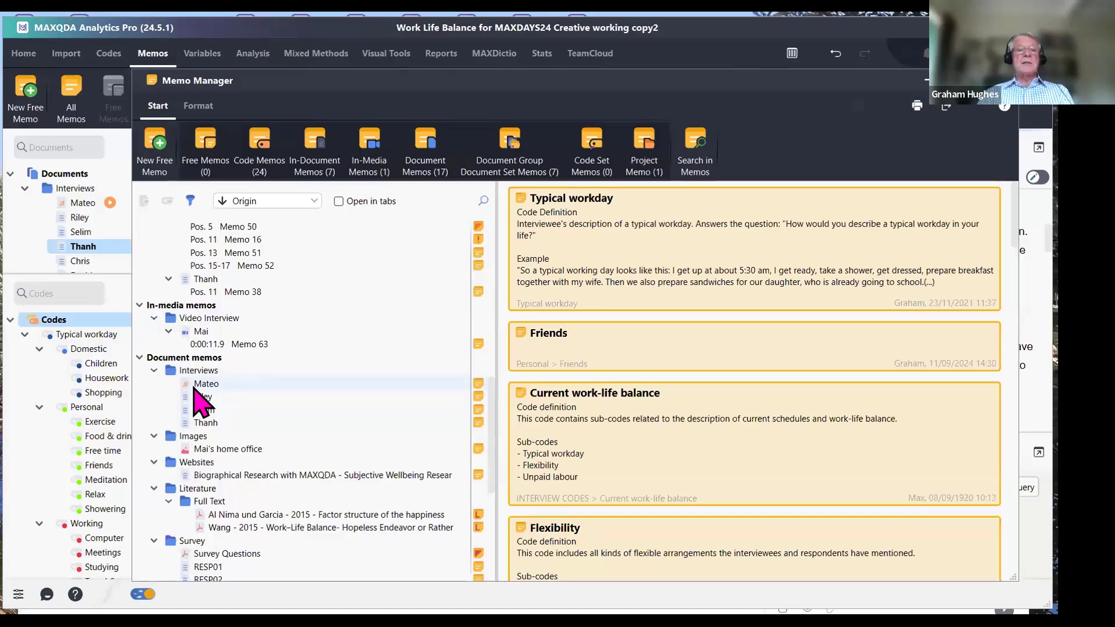
scroll(200, 400, "up", 10)
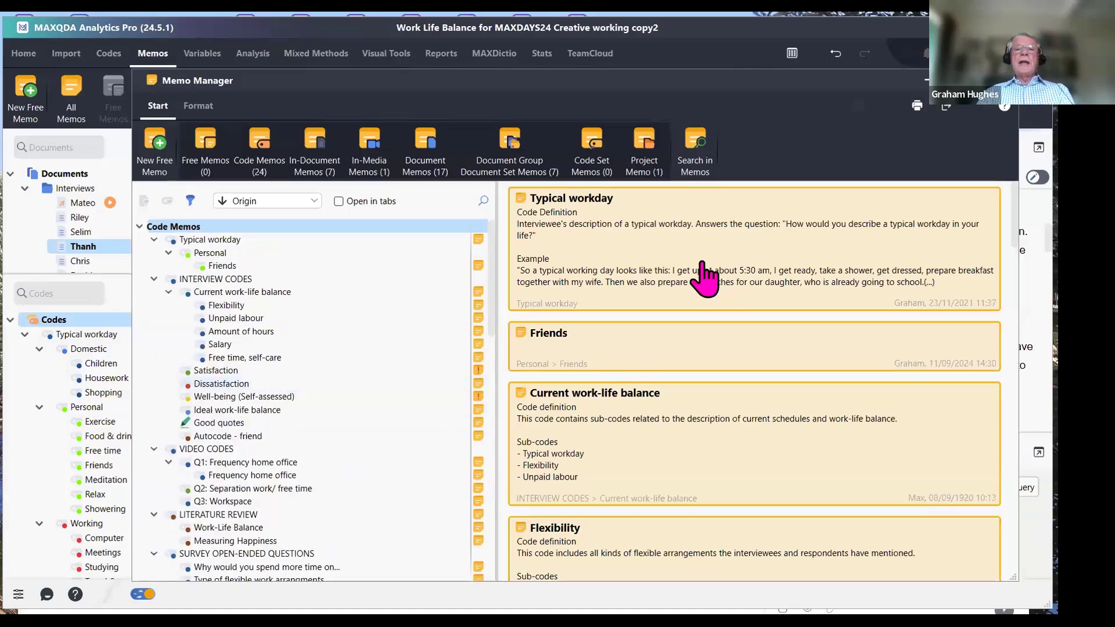
- Open the Dissatisfaction code memo to examine its code definition and sub-codes
left_click(220, 385)
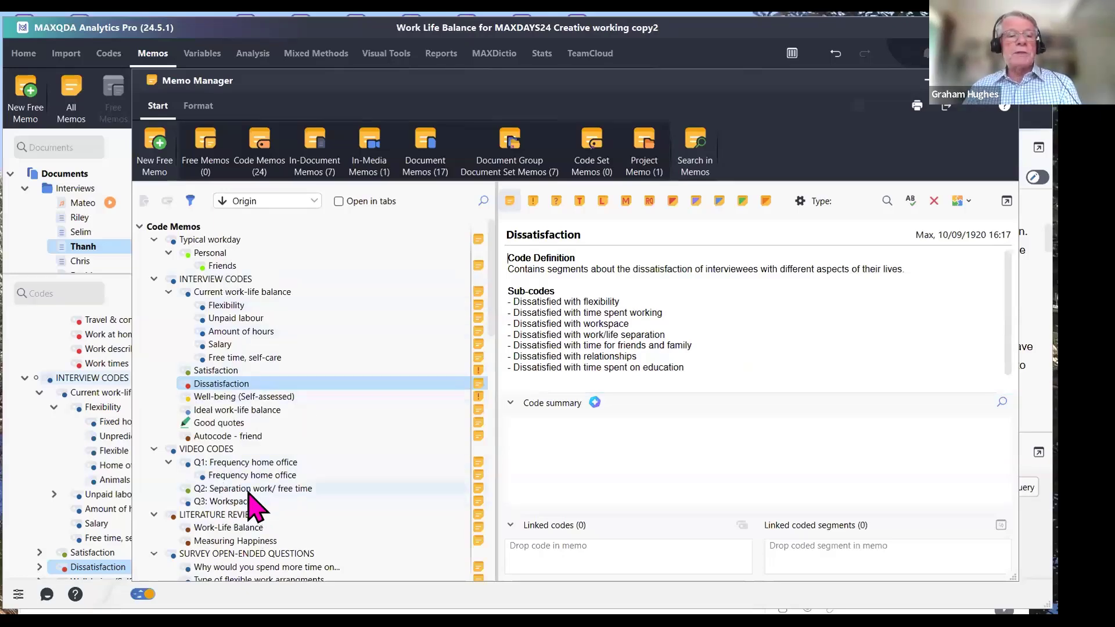
scroll(256, 511, "down", 3)
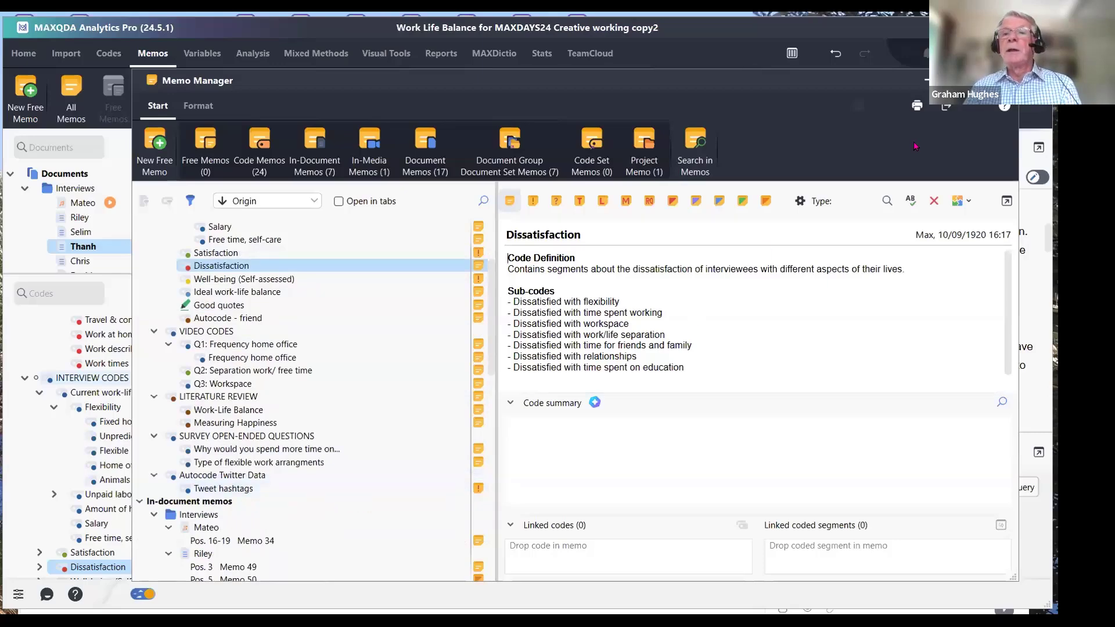
left_click(1004, 81)
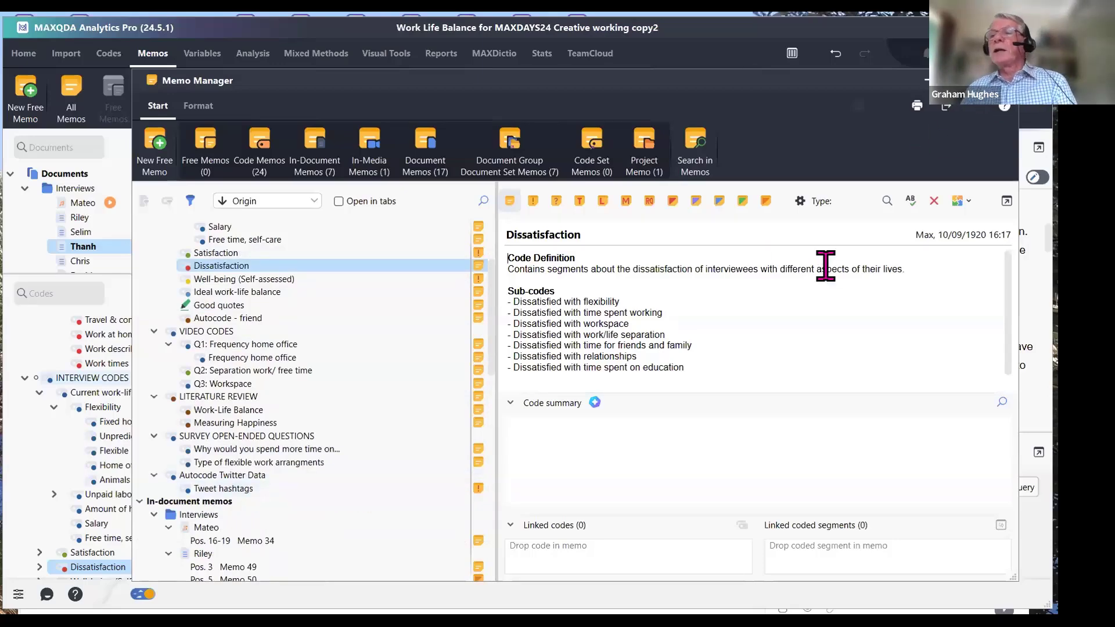